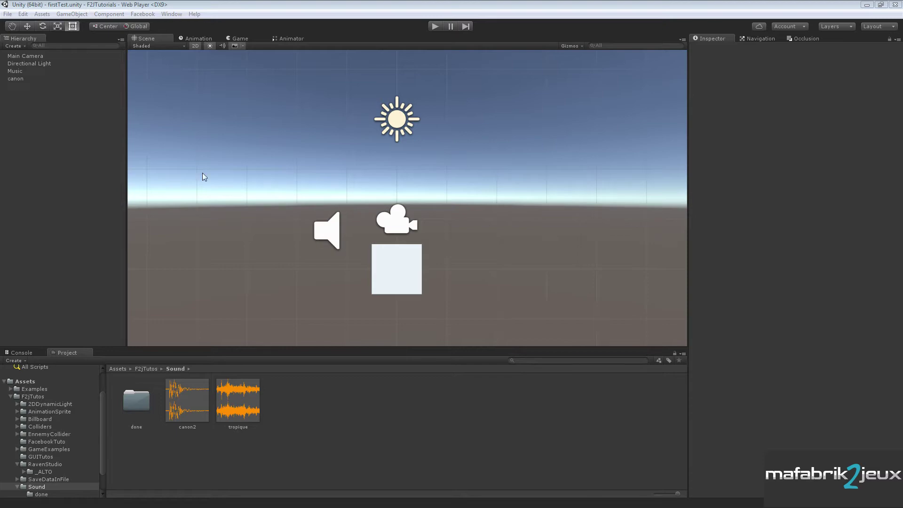
Step: Switch from Unity to the Firefox window showing the mafabrik2jeux blog post
key(alt+Tab)
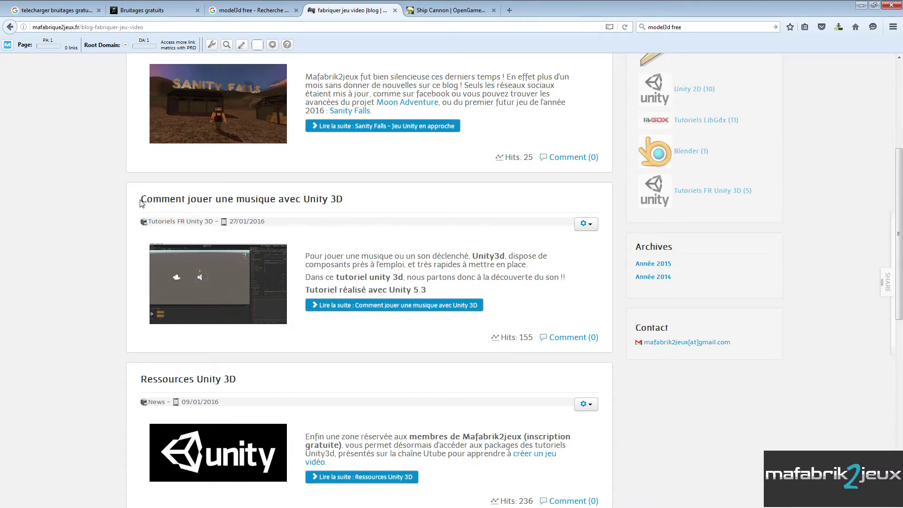
Step: Browse the blog's latest Unity articles, then return to the Unity firstTest scene
scroll(142, 221, up, 3)
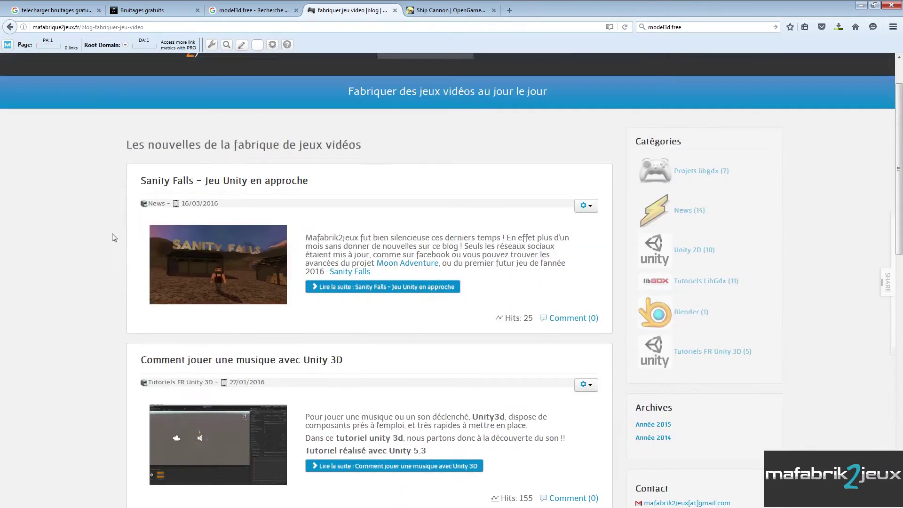
scroll(423, 130, up, 1)
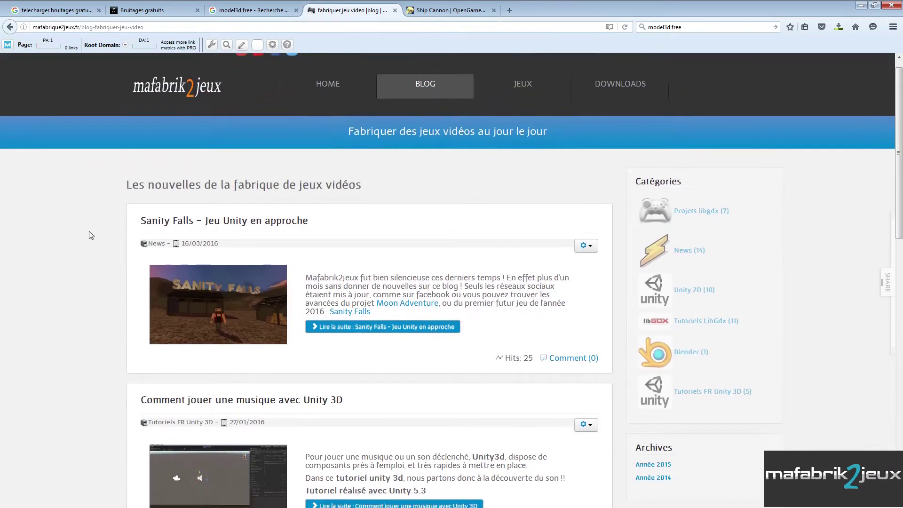
scroll(87, 235, down, 3)
scroll(212, 196, down, 2)
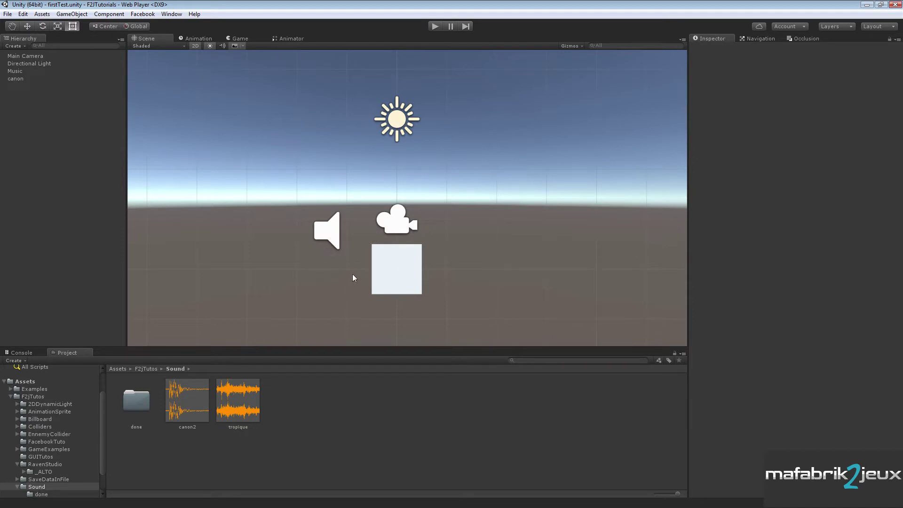
Step: Show the Scene view in 3D, frame the canon cube with sun and camera, then enter Play mode
click(194, 45)
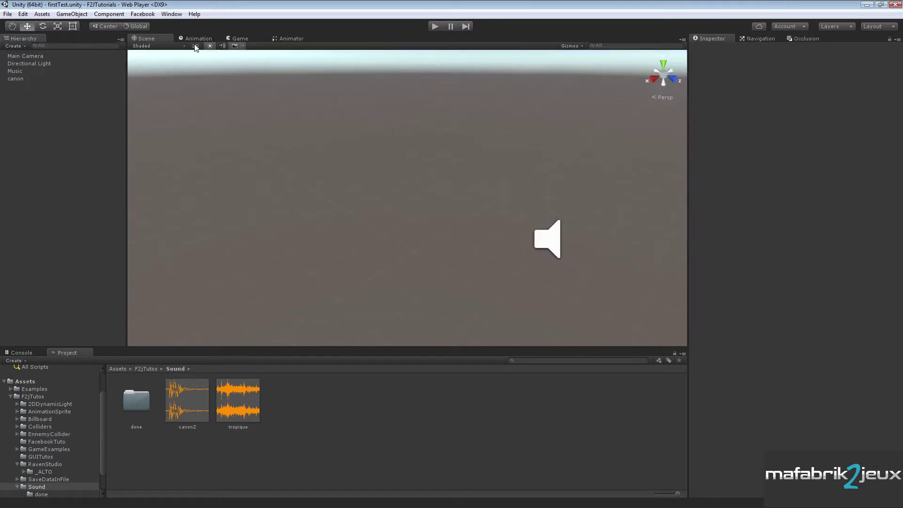
double_click(18, 79)
scroll(314, 140, down, 5)
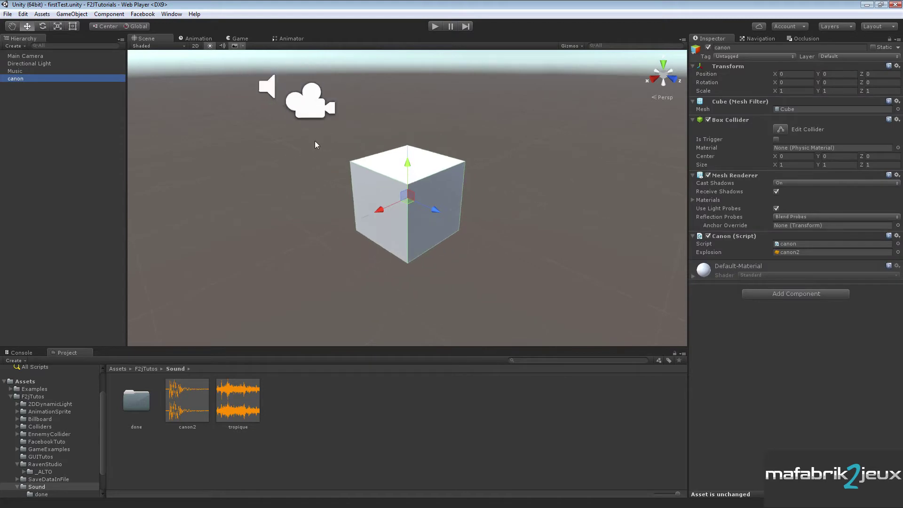
scroll(366, 122, down, 2)
mouse_move(386, 135)
middle_down()
mouse_move(363, 176)
mouse_move(393, 180)
middle_up()
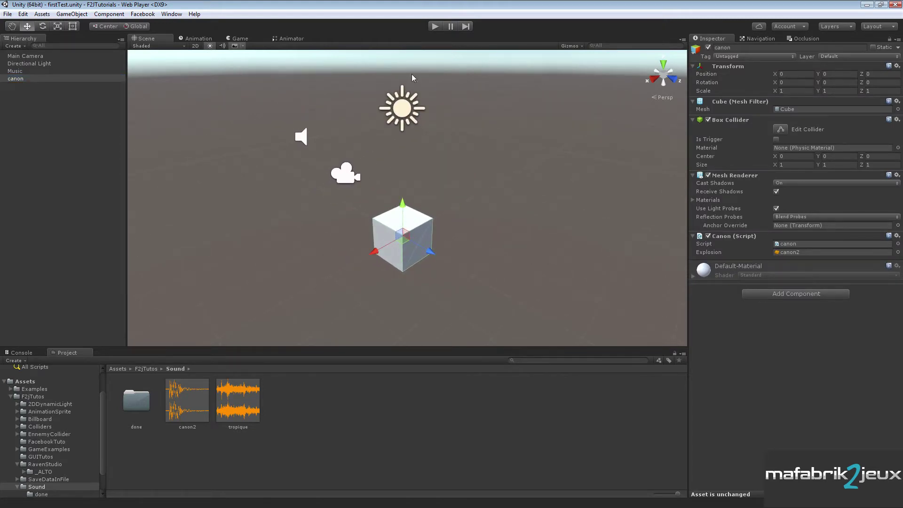
click(434, 27)
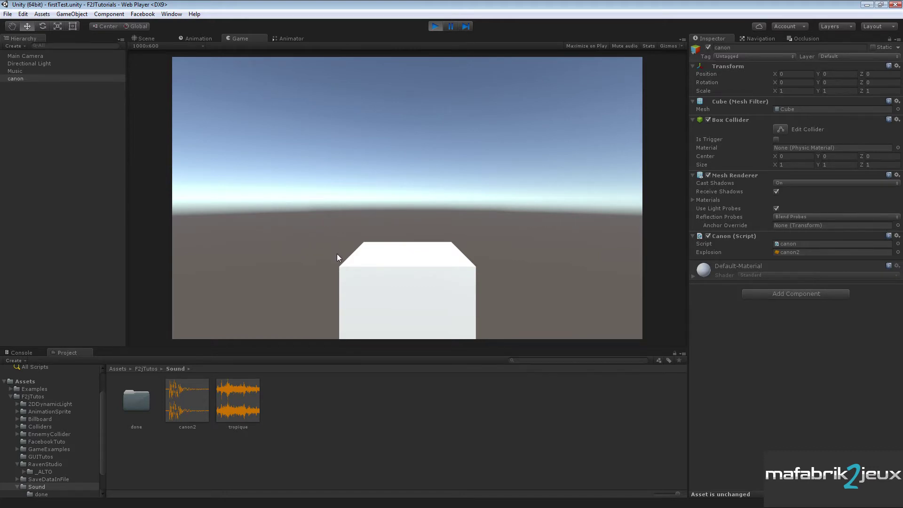
Step: Trigger the canon cube's explosion sound four times in the Game view
click(403, 284)
click(403, 283)
click(397, 278)
click(393, 284)
Step: Review Music's looping tropique Audio Source, stop Play mode, and show the 'telecharger bruitages gratuit' search
click(15, 72)
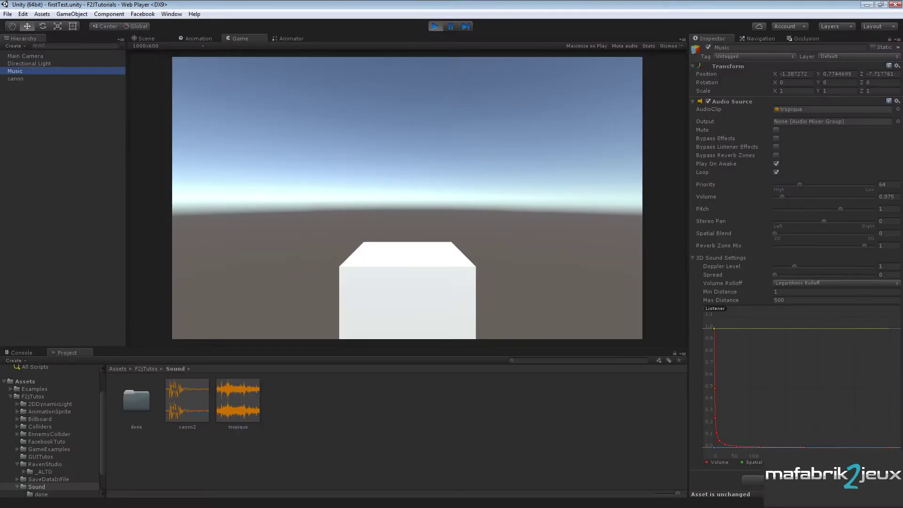
click(693, 102)
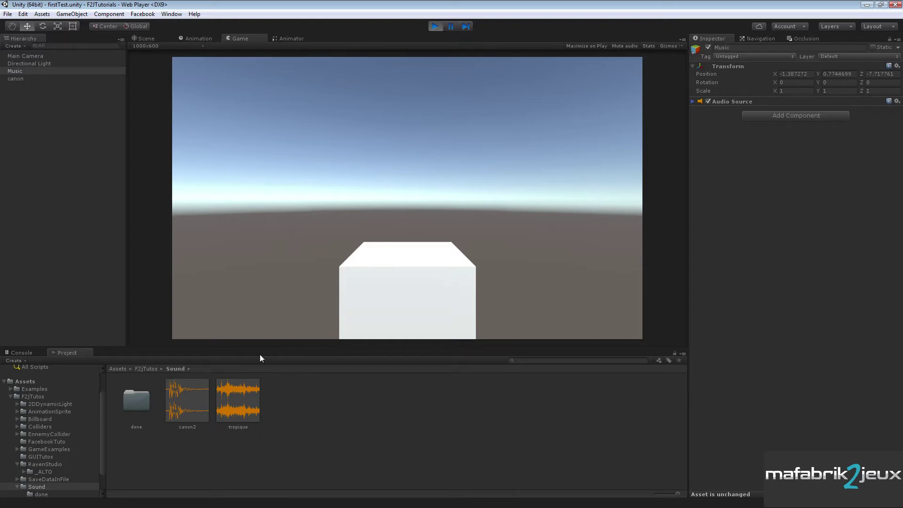
click(434, 27)
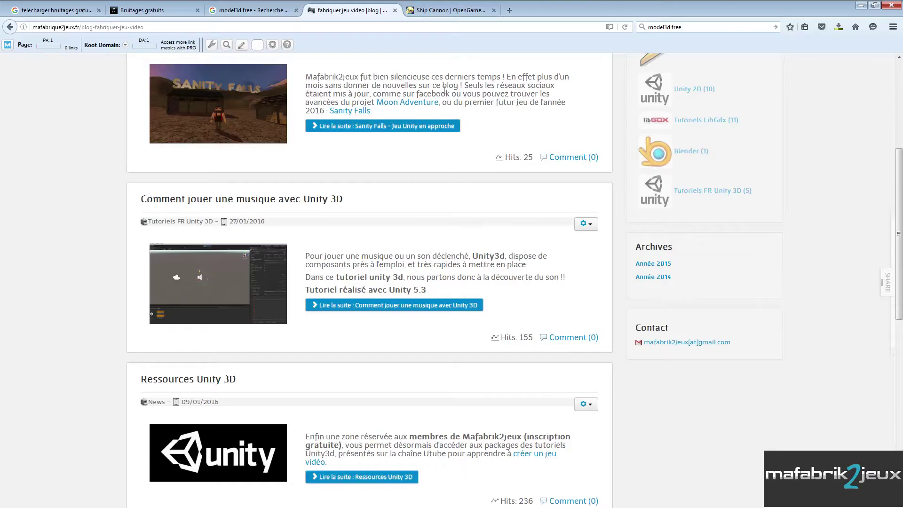
click(61, 10)
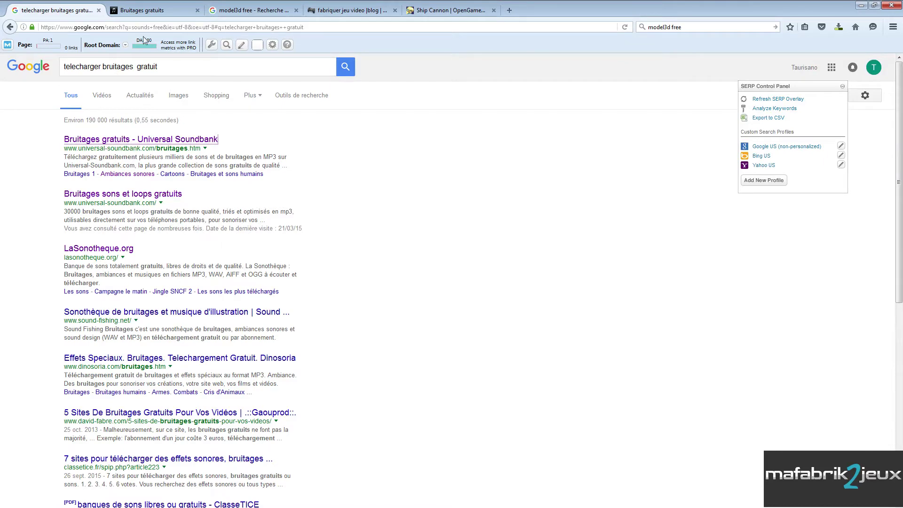
Step: Open the Universal-Soundbank free sounds page and browse its MP3 categories from Accidents to Voitures
click(151, 11)
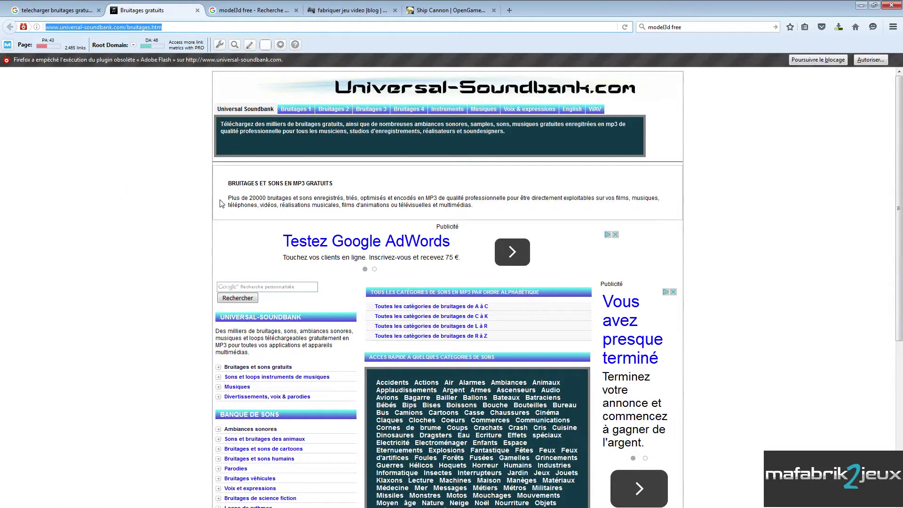
scroll(210, 263, down, 3)
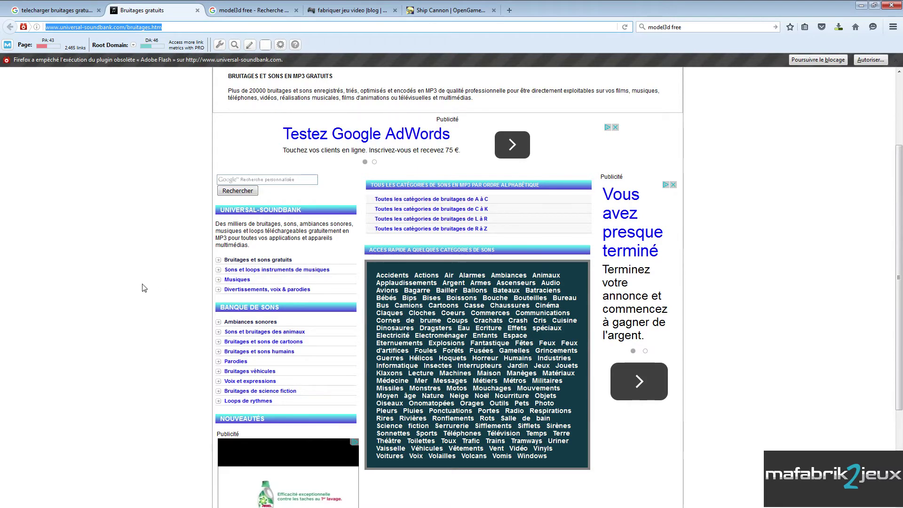
scroll(146, 294, down, 4)
scroll(151, 298, up, 4)
scroll(157, 301, up, 2)
scroll(159, 302, up, 2)
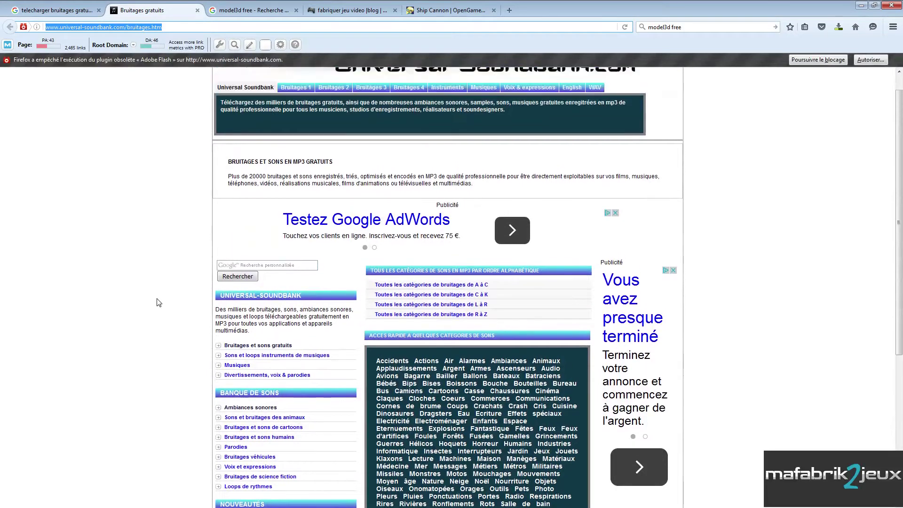
mouse_move(296, 109)
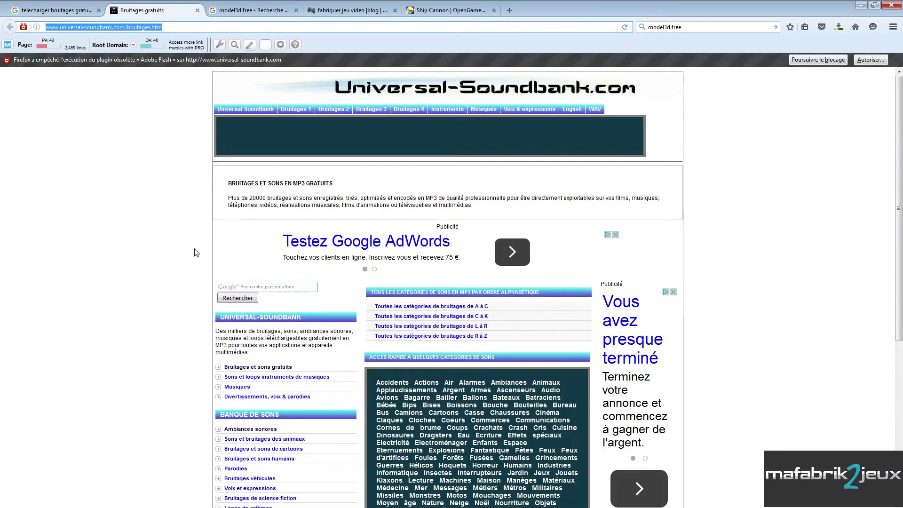
scroll(176, 259, down, 2)
scroll(161, 276, down, 2)
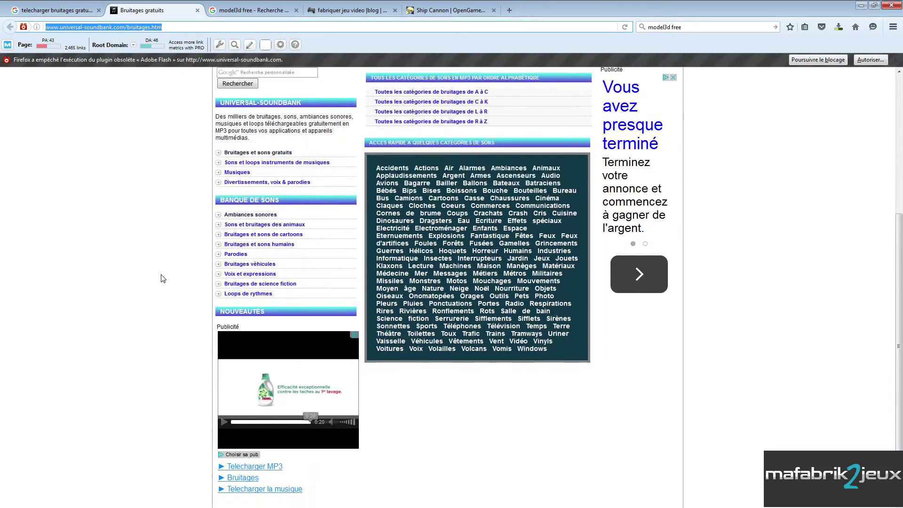
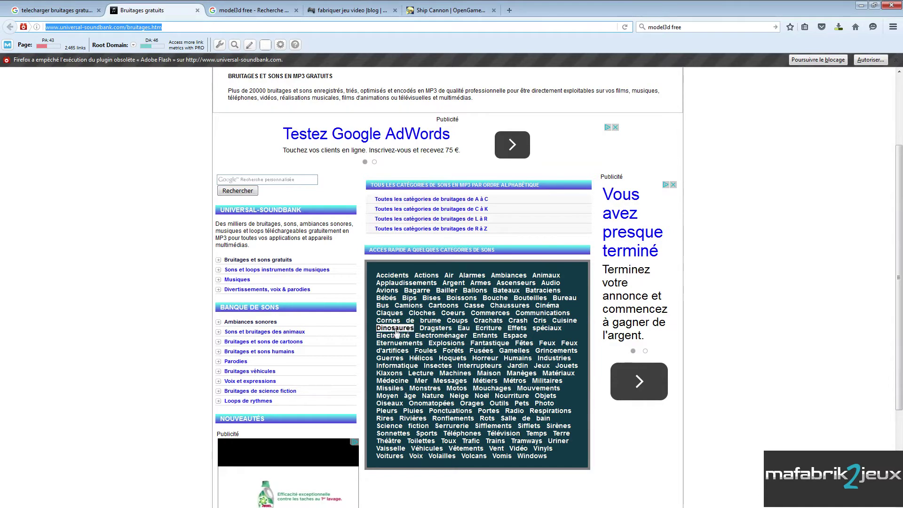
Step: Open the Explosions category and preview 'bombardement - bombing 3', then 'bombing 2'
click(445, 346)
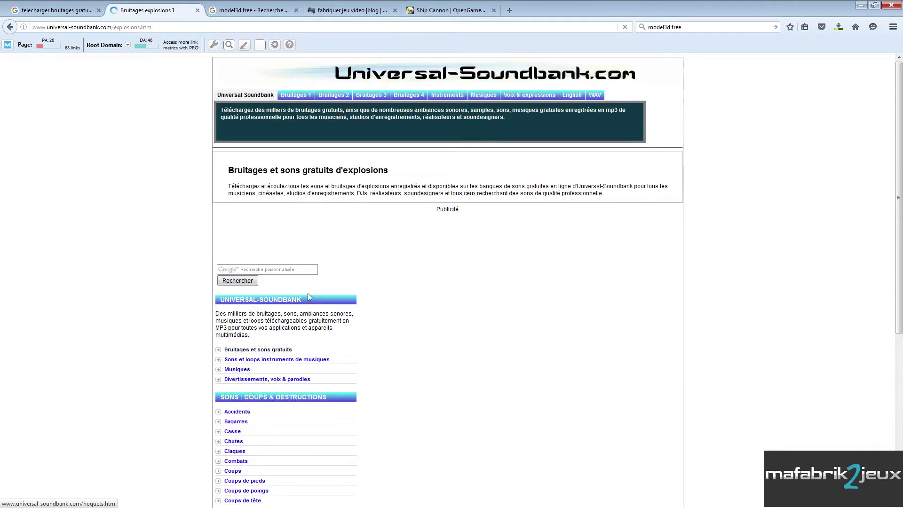
scroll(345, 221, down, 5)
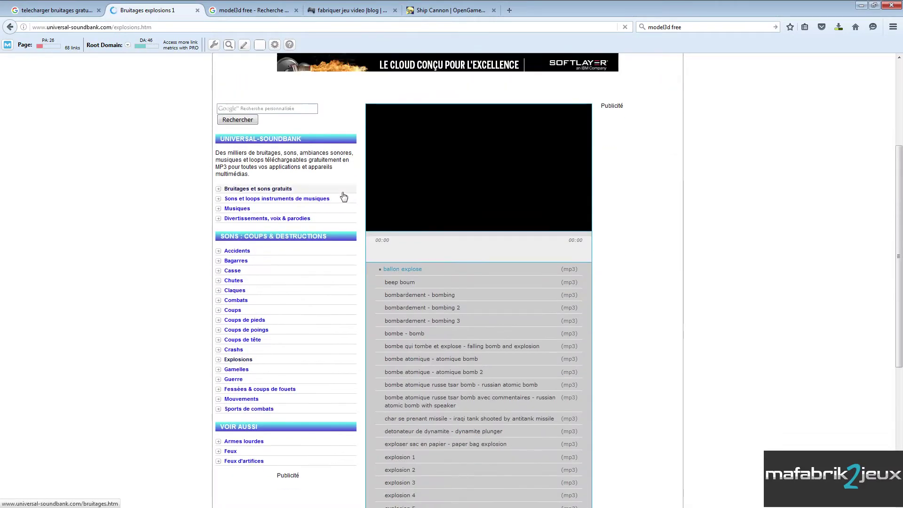
click(407, 322)
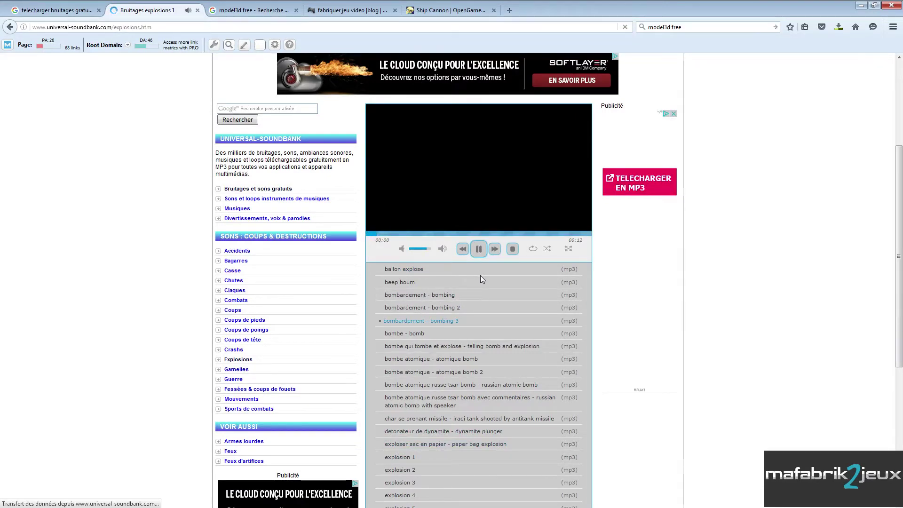
click(416, 310)
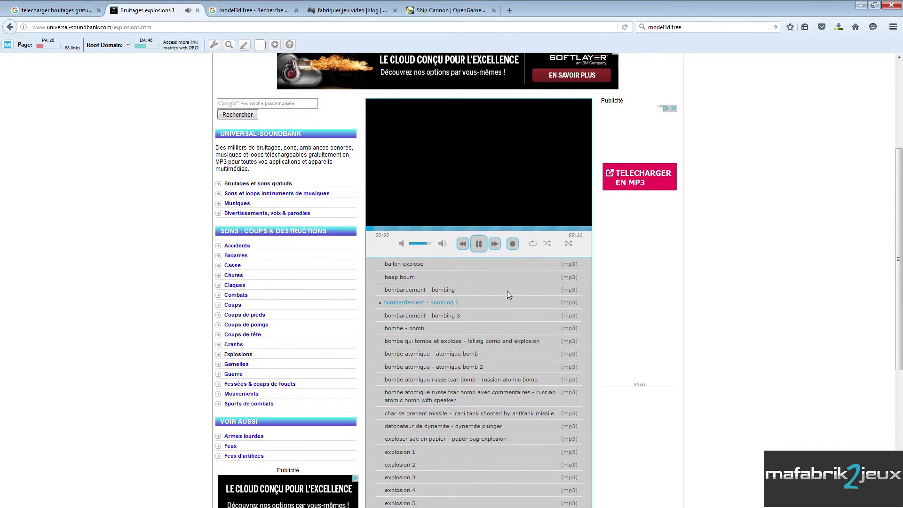
Step: Scroll down the explosions page to the list of mp3 download links
scroll(507, 282, down, 5)
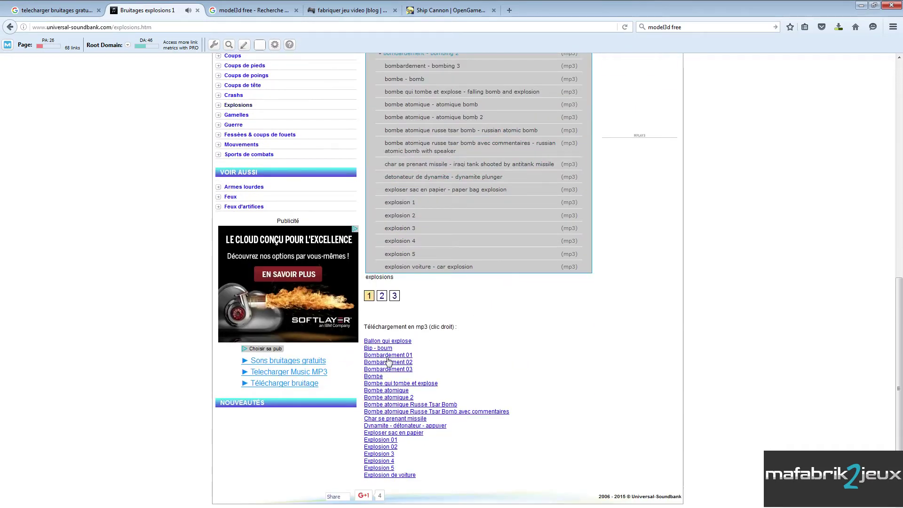
click(394, 260)
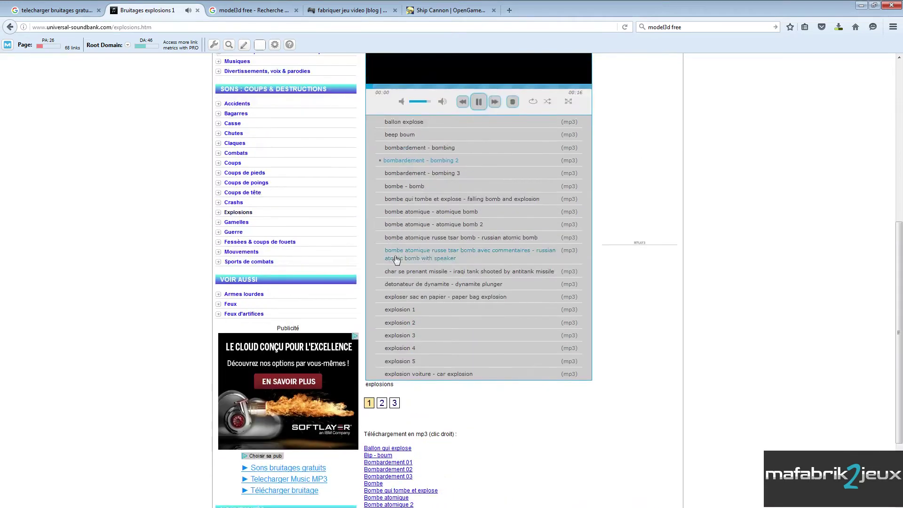
scroll(436, 232, down, 5)
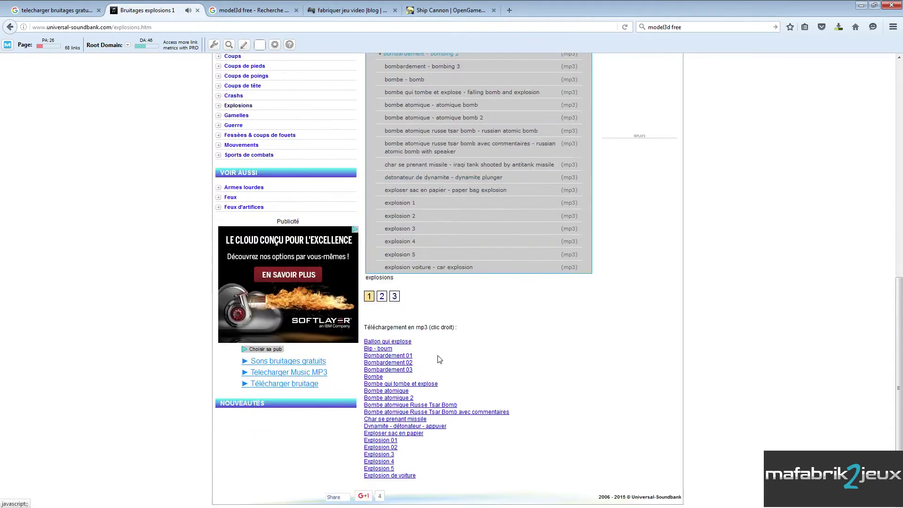
Step: Check the save options for 'Ballon qui explose', then return to the main sound categories page
right_click(407, 345)
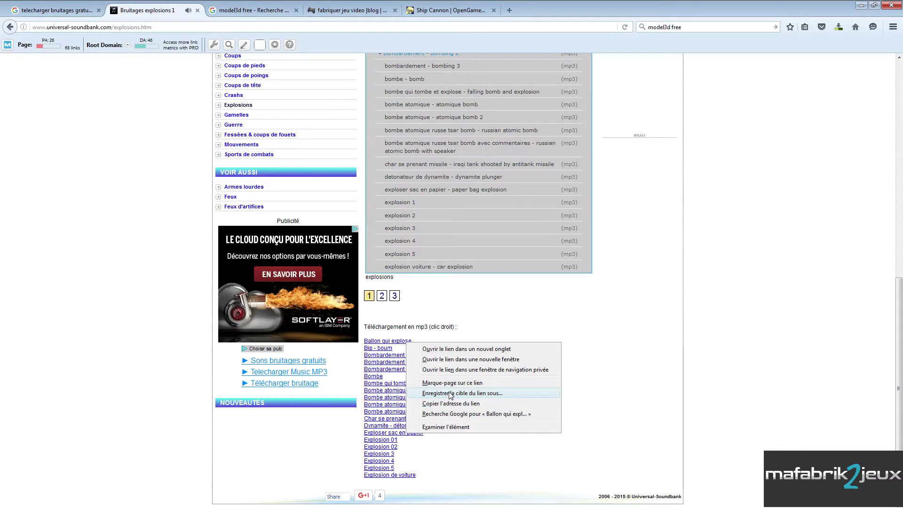
scroll(599, 337, up, 7)
scroll(337, 210, up, 2)
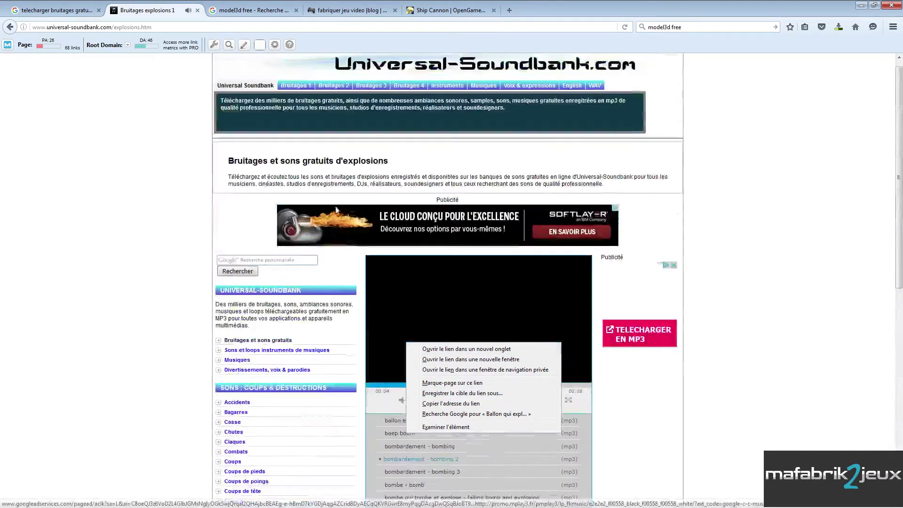
click(10, 28)
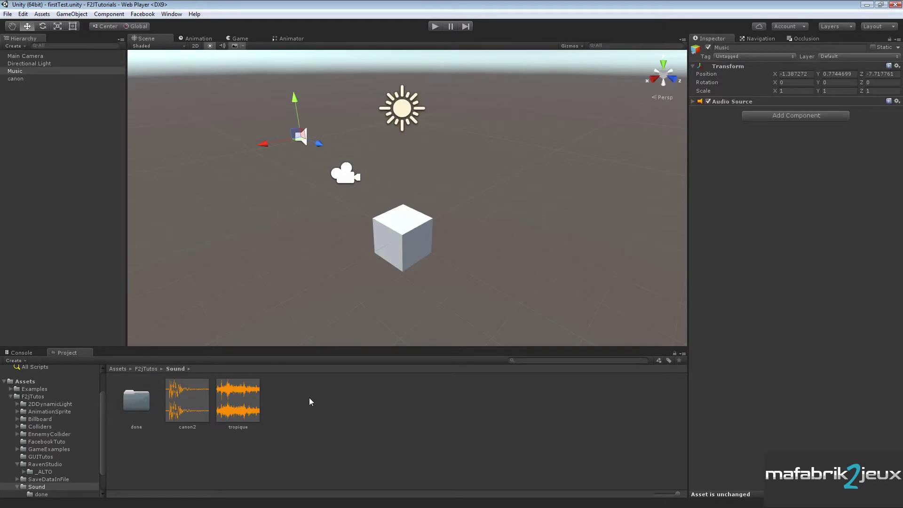
click(193, 402)
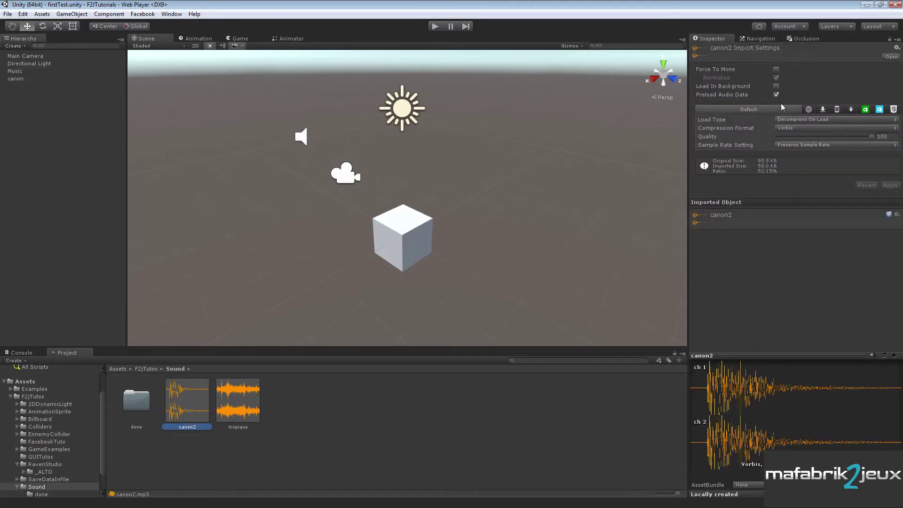
click(252, 408)
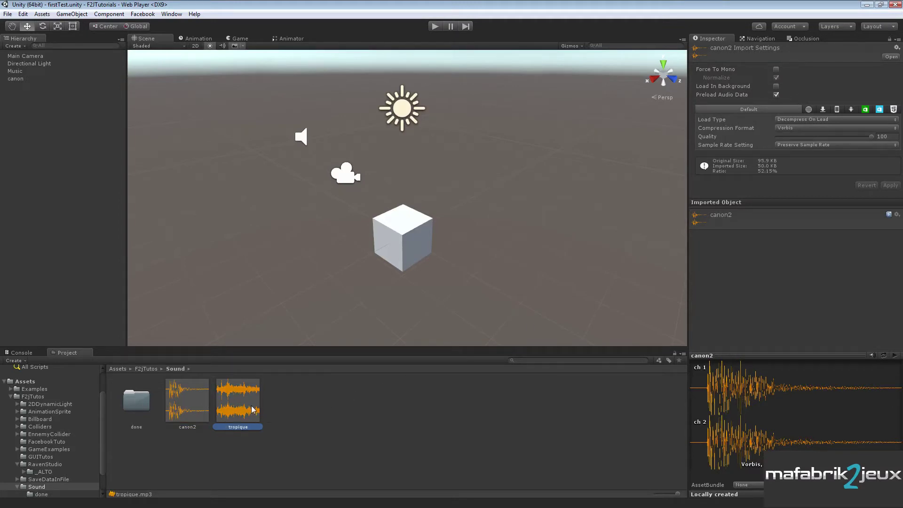
click(197, 400)
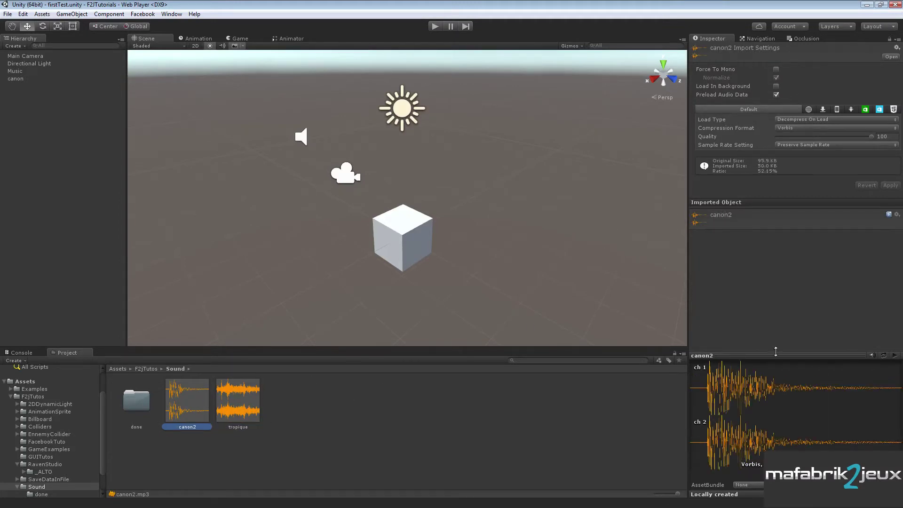
click(895, 356)
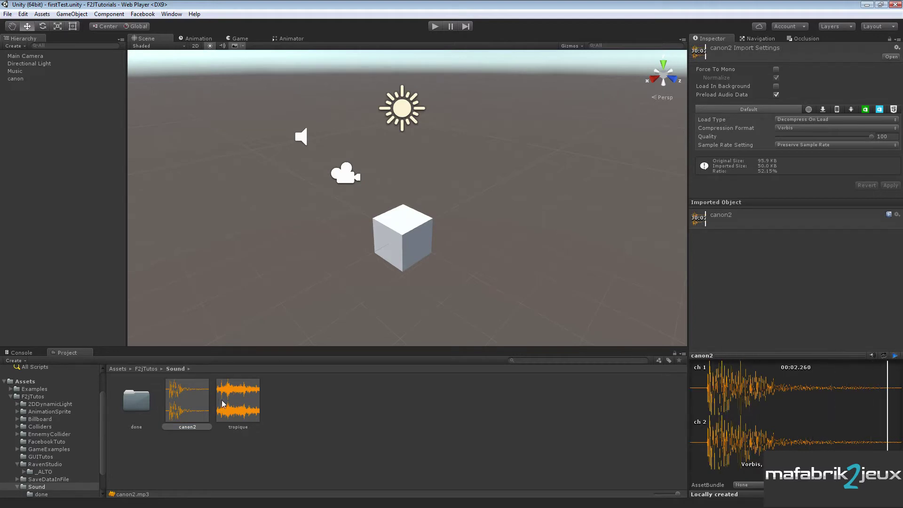
click(238, 402)
click(896, 357)
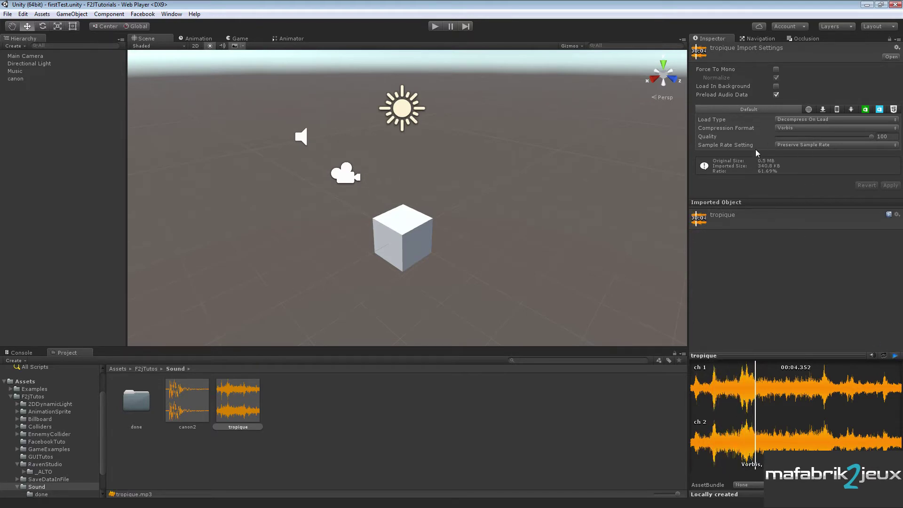
click(895, 356)
click(192, 410)
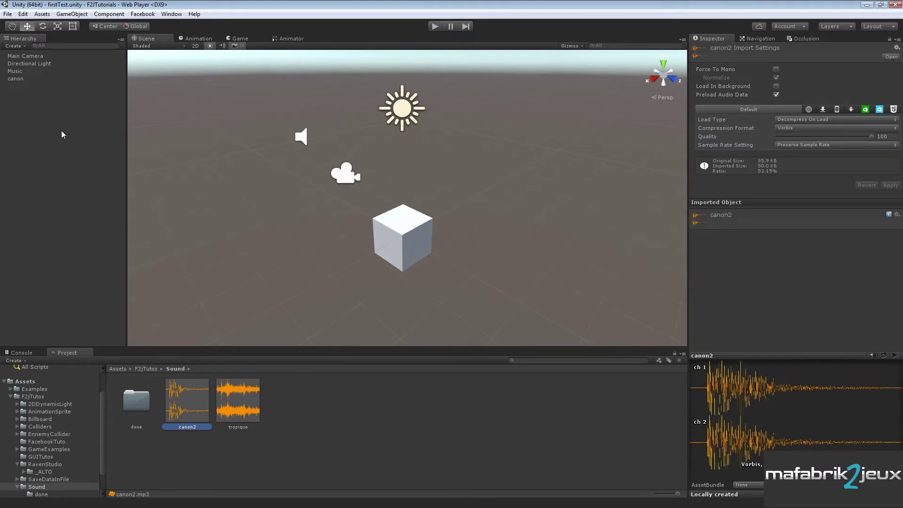
click(26, 71)
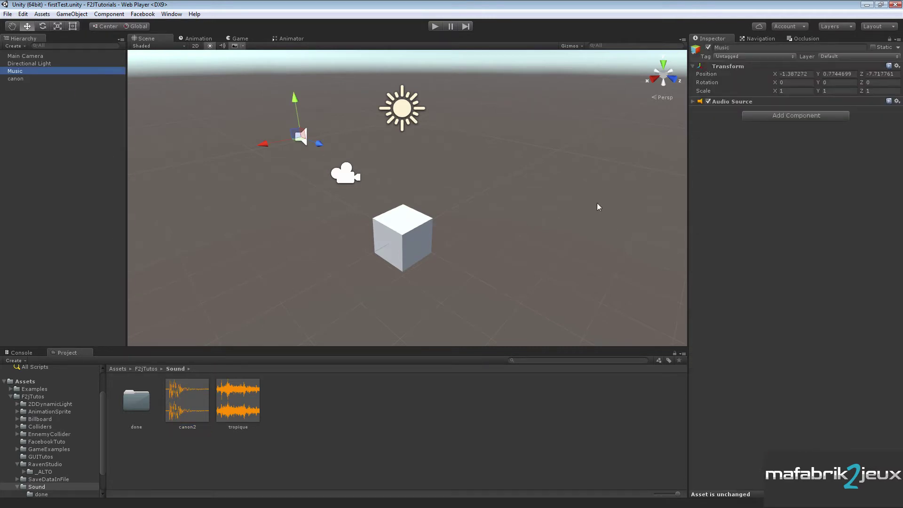
Step: Confirm the Music object's Audio Source uses the tropique clip, then select the canon object
click(693, 101)
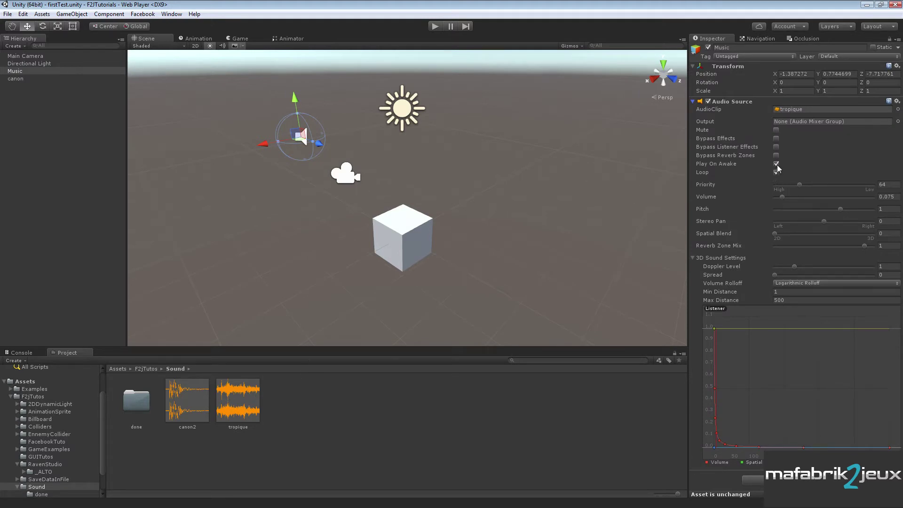
click(693, 102)
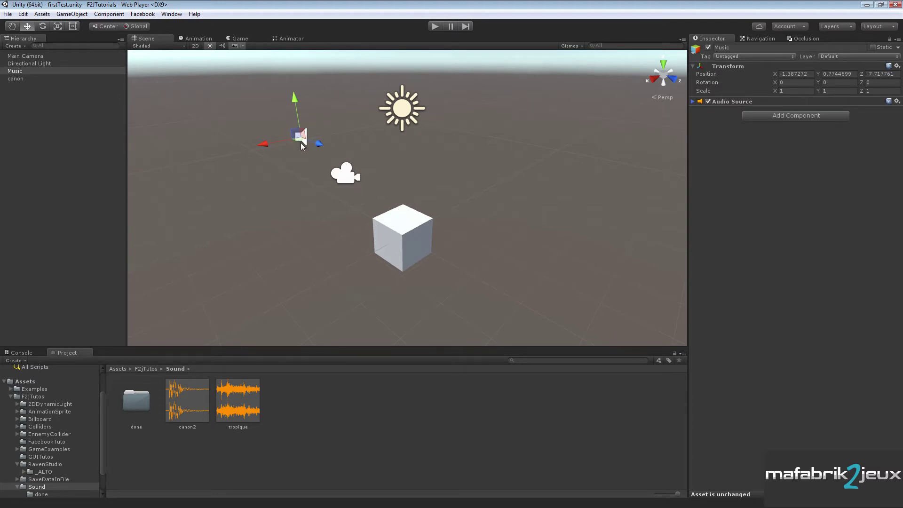
scroll(324, 140, down, 2)
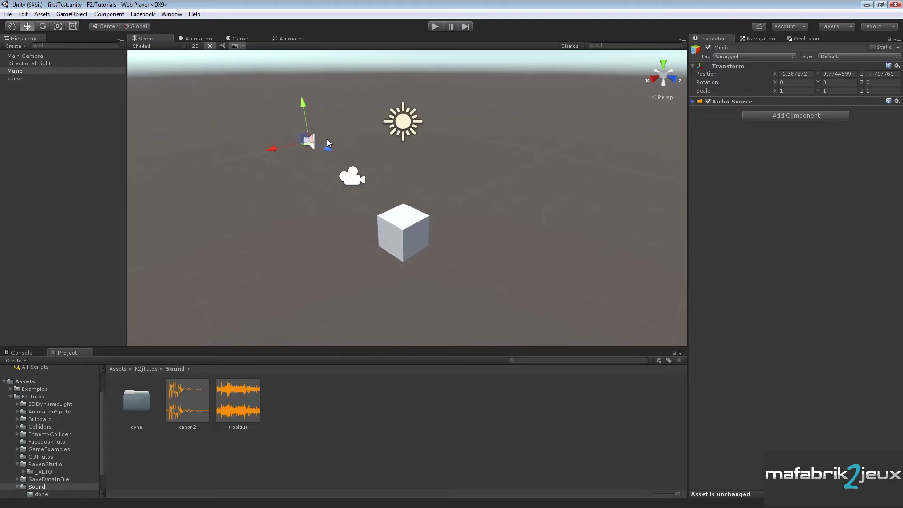
click(17, 79)
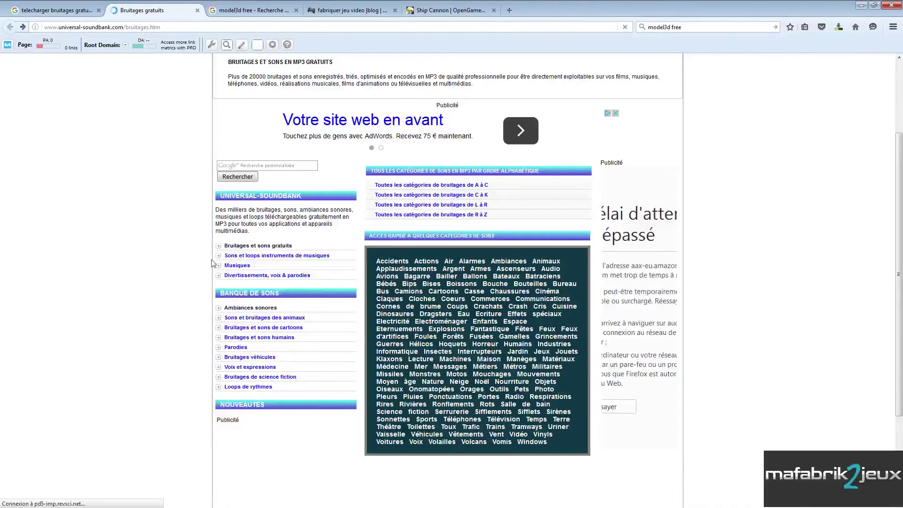
Step: Switch to the 'Ship Cannon | OpenGameArt' browser tab
click(435, 13)
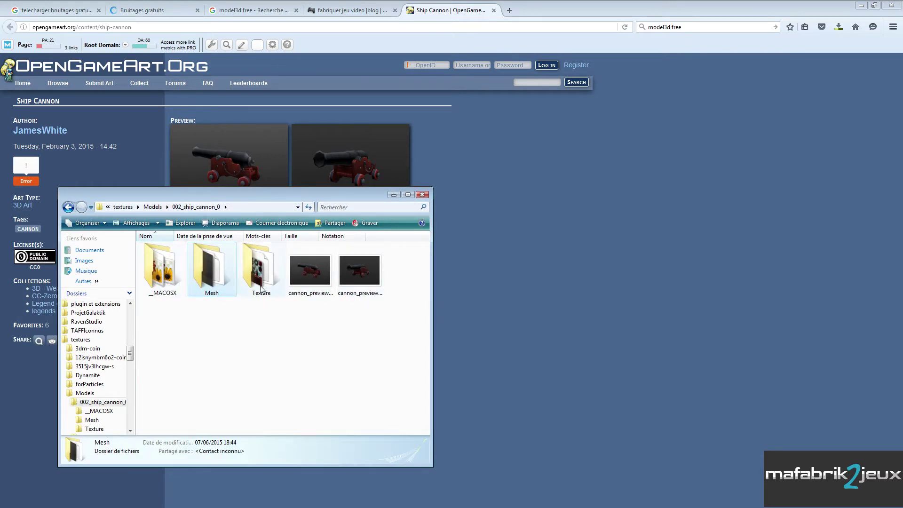
Step: Look through the Mesh and Texture folders of the 002_ship_cannon_0 download
double_click(208, 271)
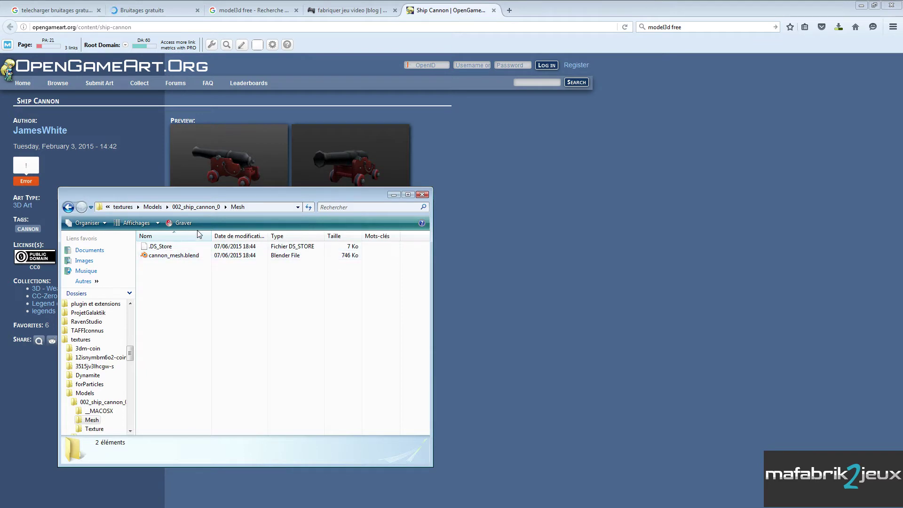
click(199, 208)
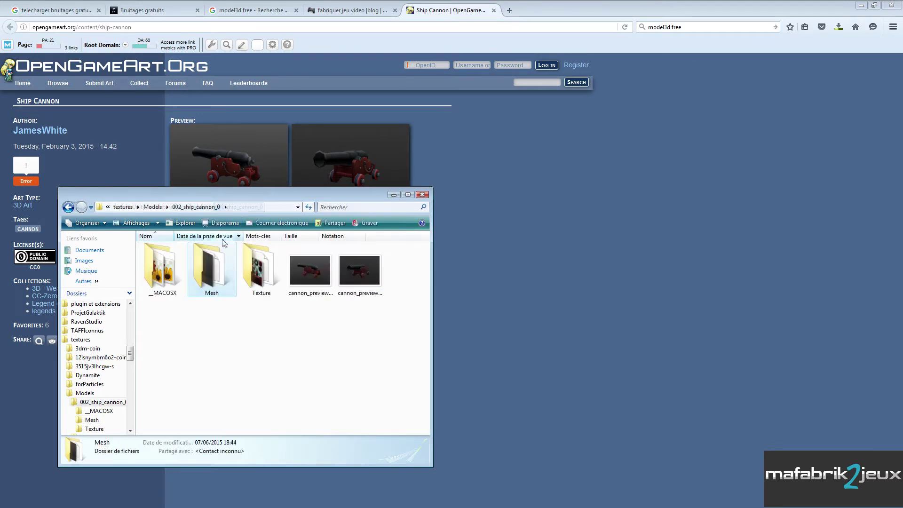
double_click(254, 263)
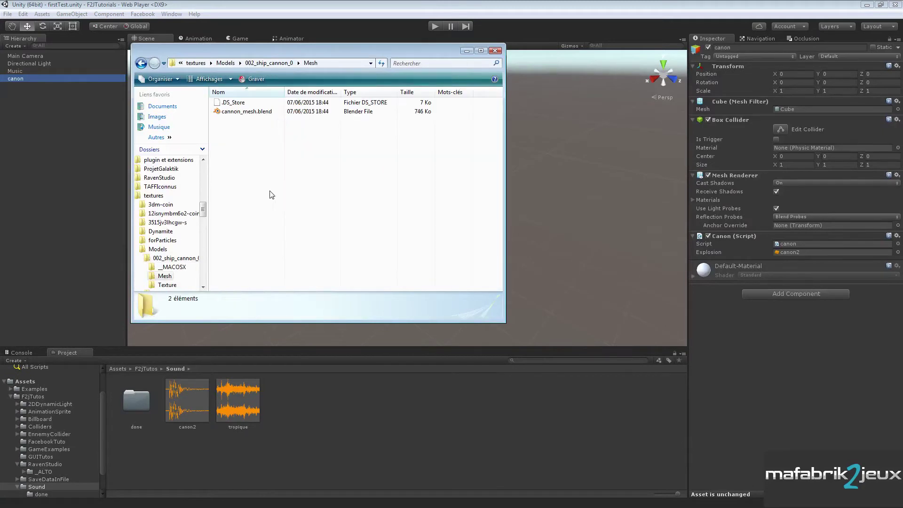
Step: Import cannon_mesh.blend into the Unity Sound folder and check its parts
drag(251, 113, 301, 411)
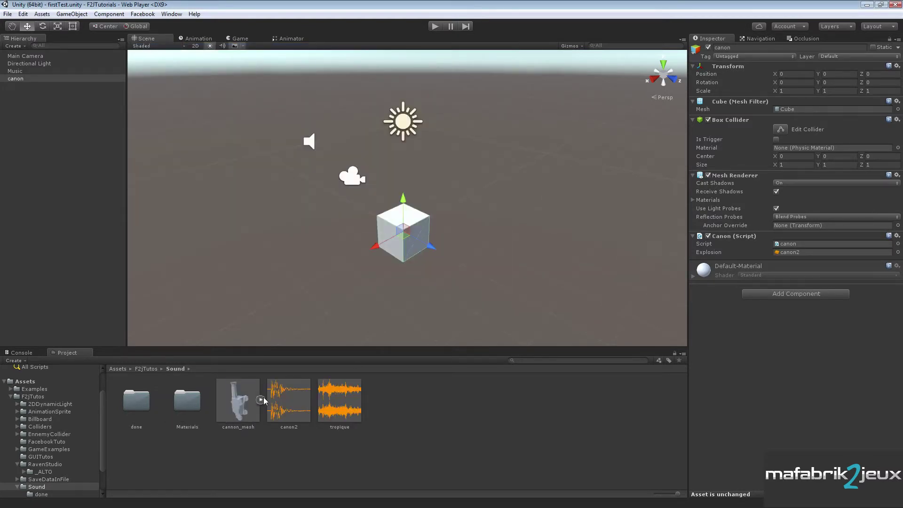
click(261, 400)
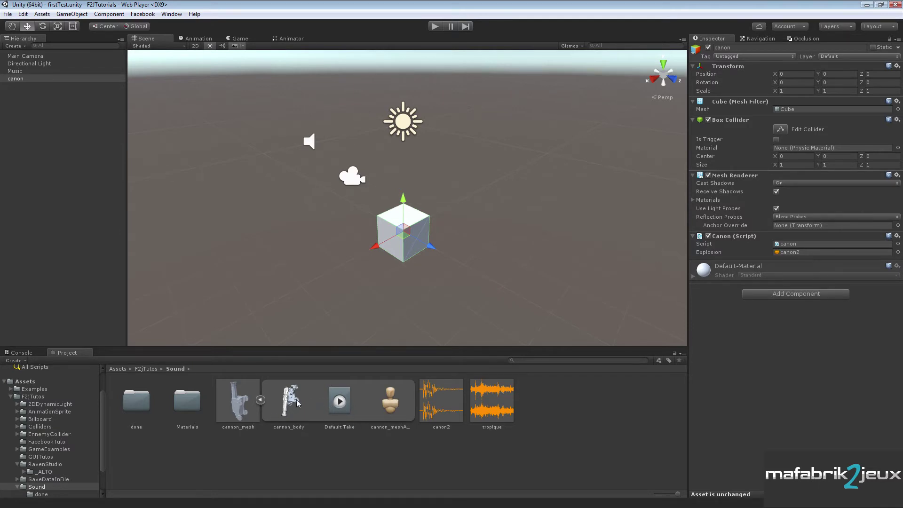
click(261, 401)
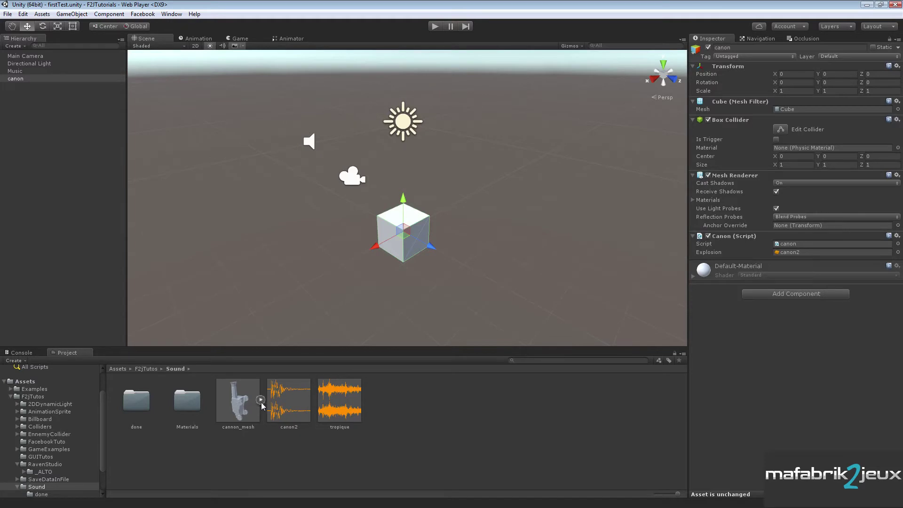
Step: Create a New Folder in the Sound folder and check the generated Materials folder
right_click(409, 402)
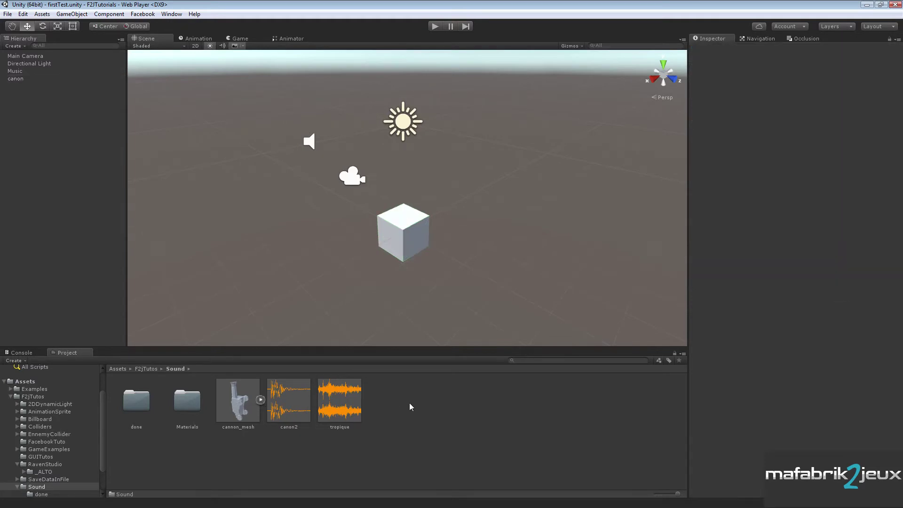
mouse_move(480, 246)
click(554, 242)
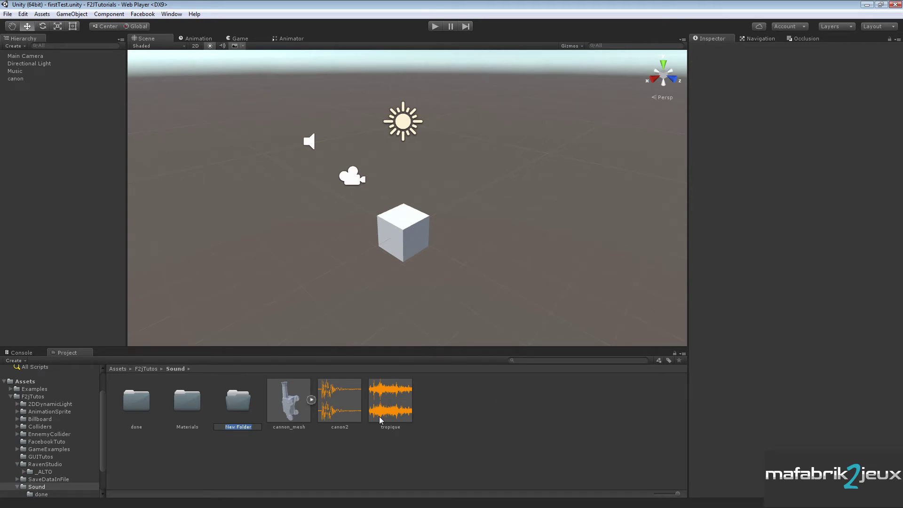
double_click(185, 405)
click(173, 368)
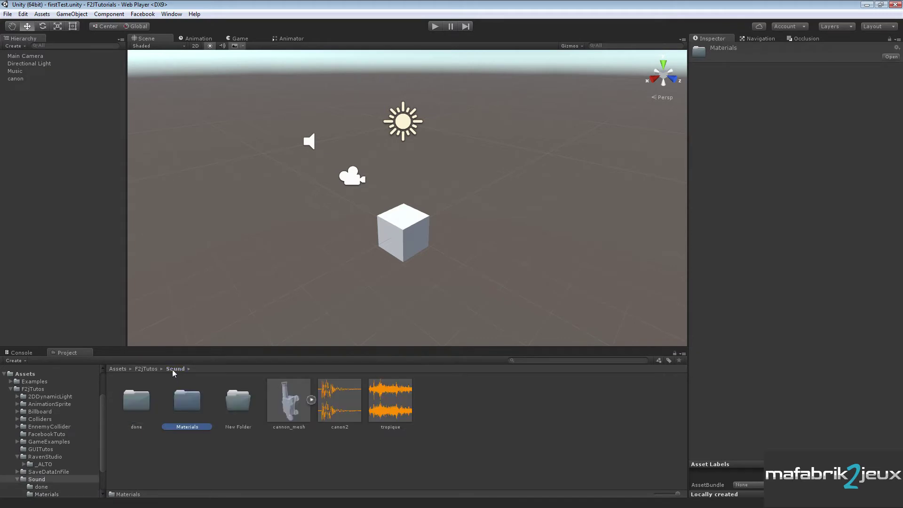
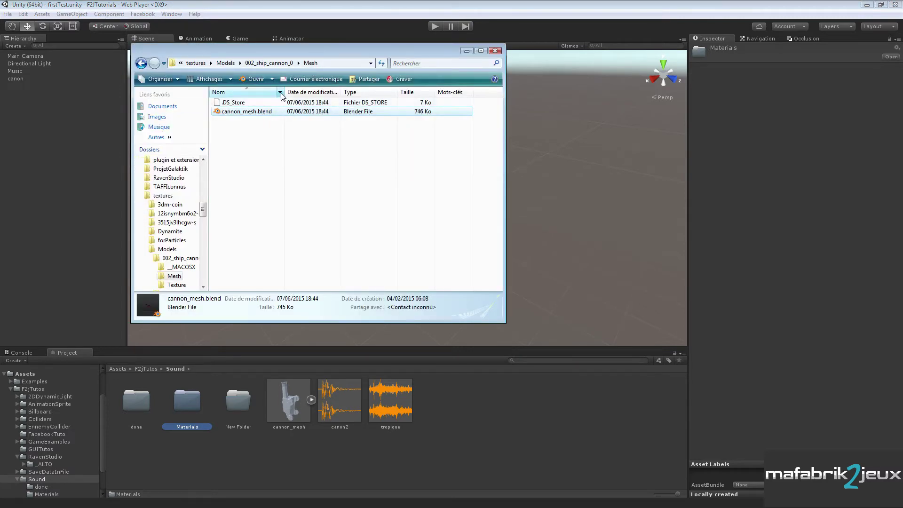
Step: Copy cannon_diffuse.png from the Texture folder into Unity's Sound folder, then minimize Explorer
click(269, 63)
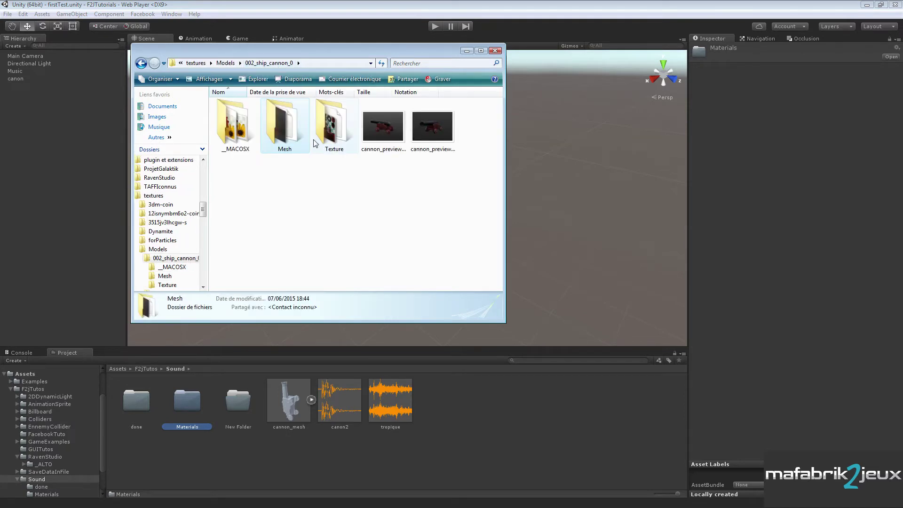
double_click(334, 130)
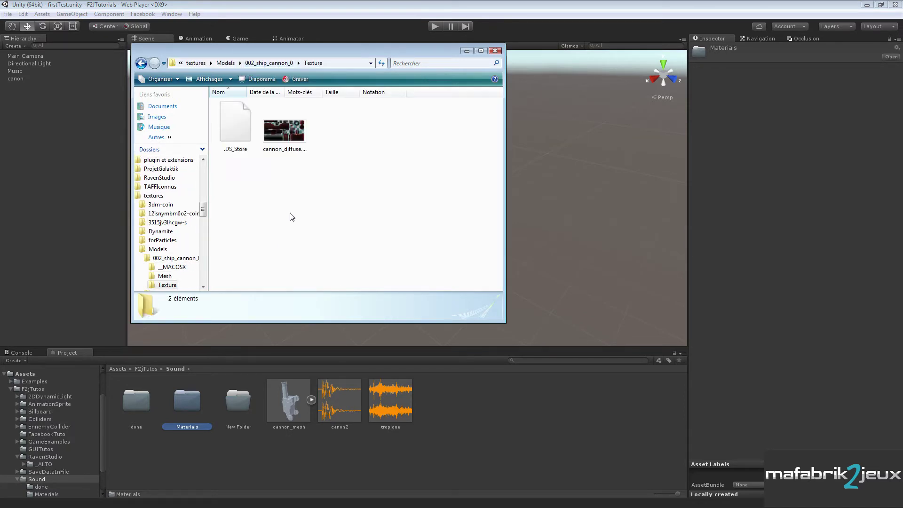
drag(289, 139, 444, 398)
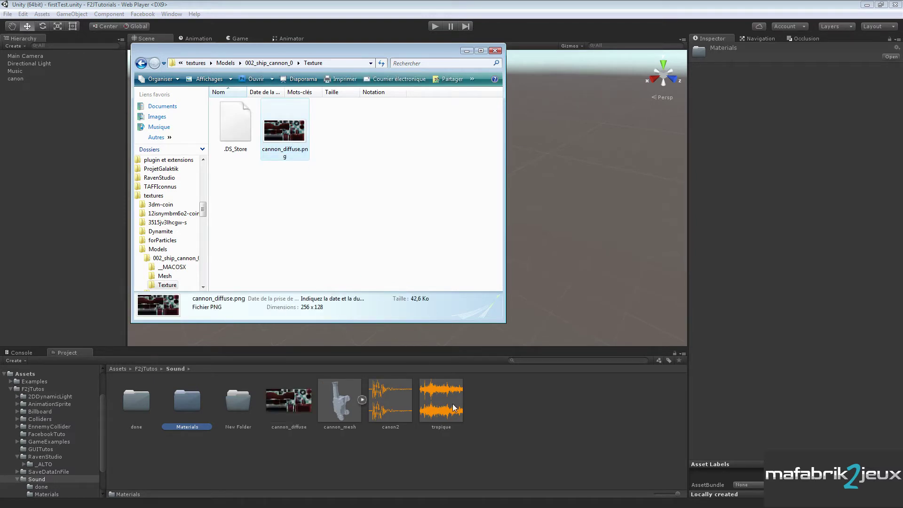
click(467, 51)
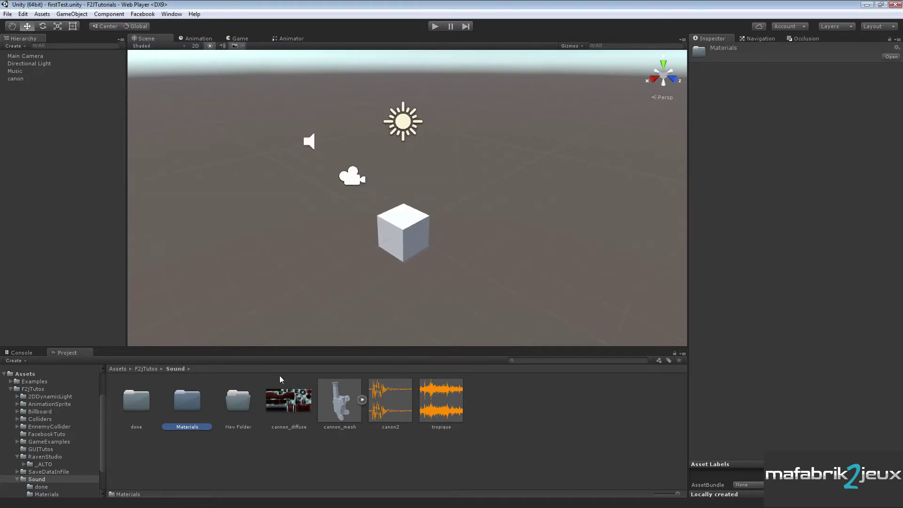
Step: Create a new material named 'canonMAt' in the Materials folder
click(23, 79)
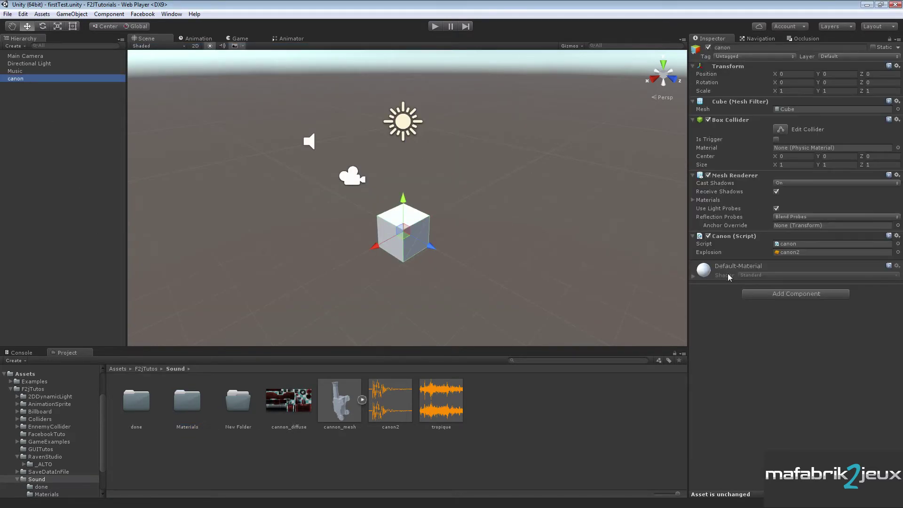
double_click(188, 402)
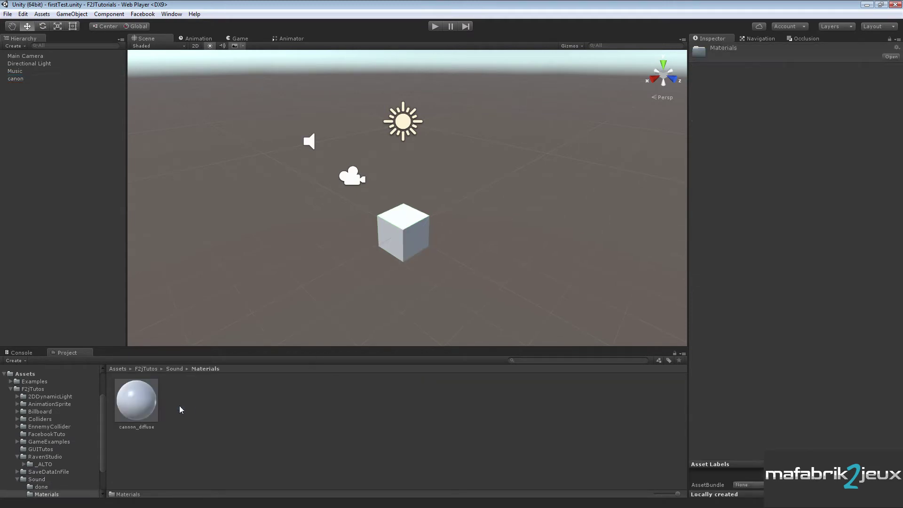
click(175, 370)
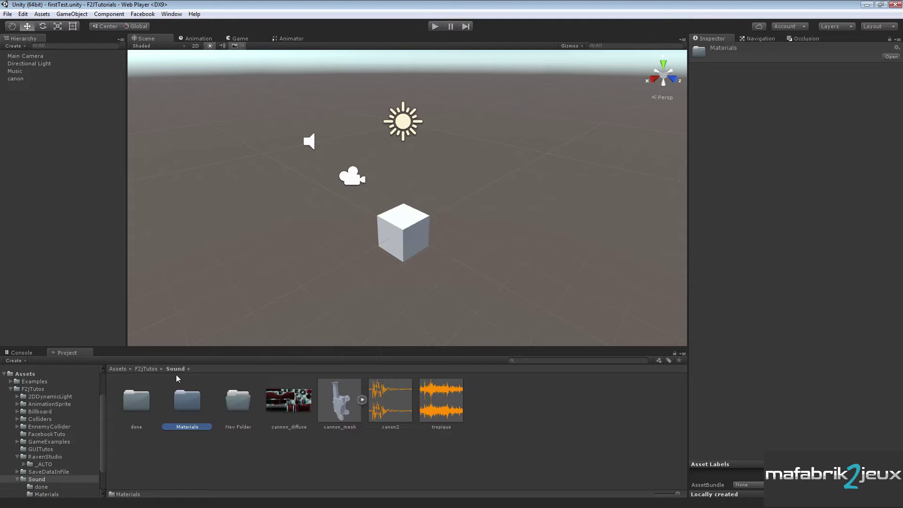
double_click(185, 406)
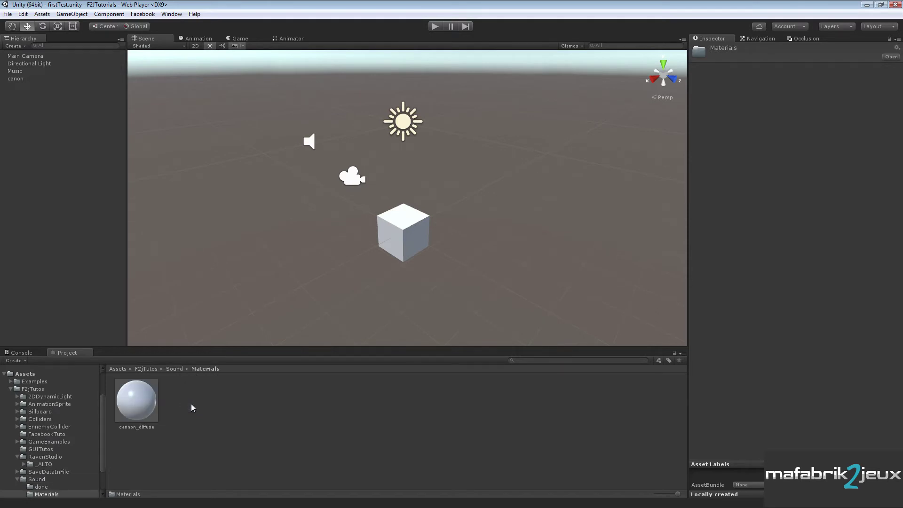
right_click(202, 403)
mouse_move(262, 246)
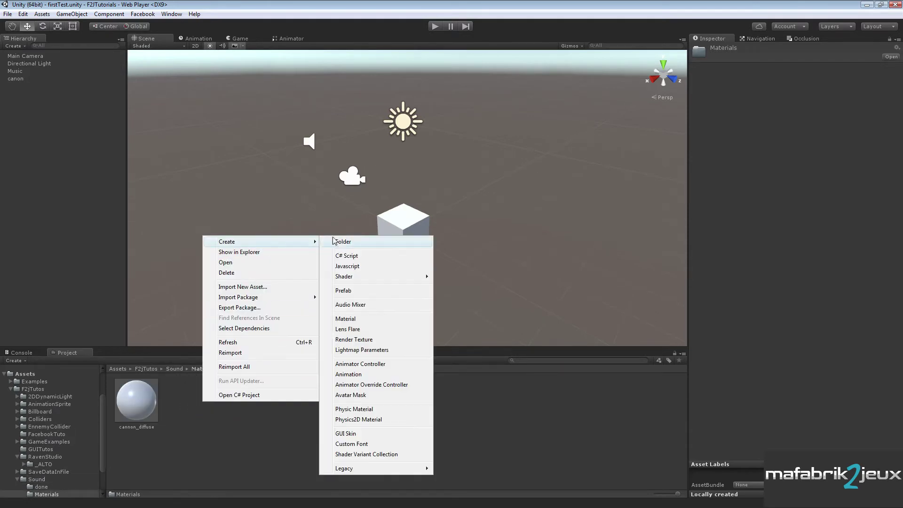
click(356, 321)
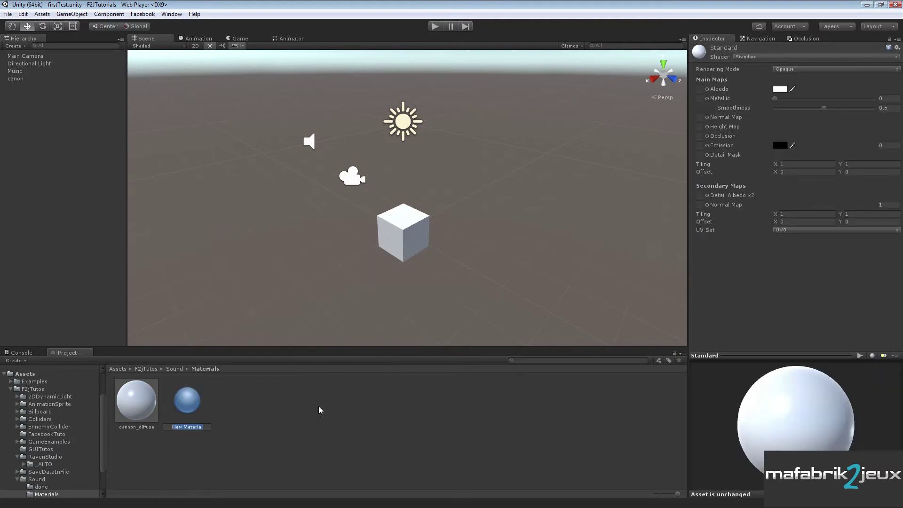
text(canon)
text(MAt)
key(Return)
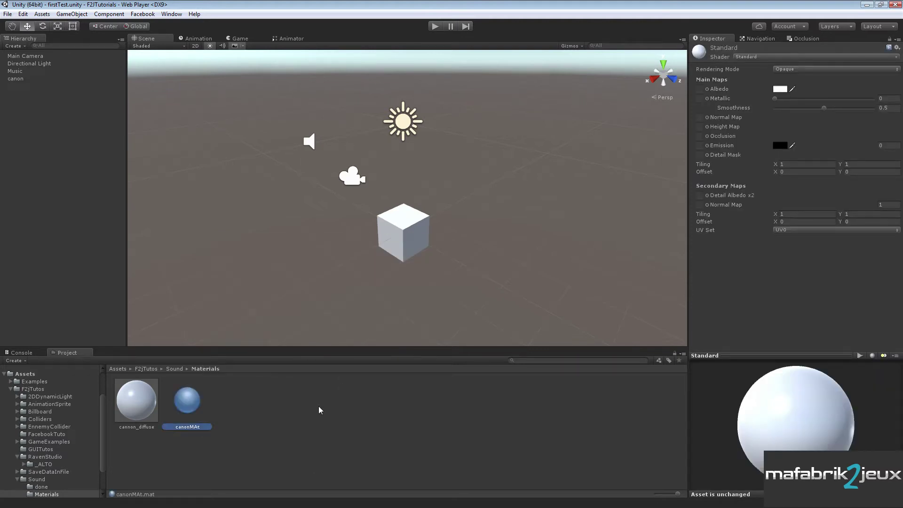
Step: Correct the material's name to 'canonMat' and return to the Sound folder
key(F2)
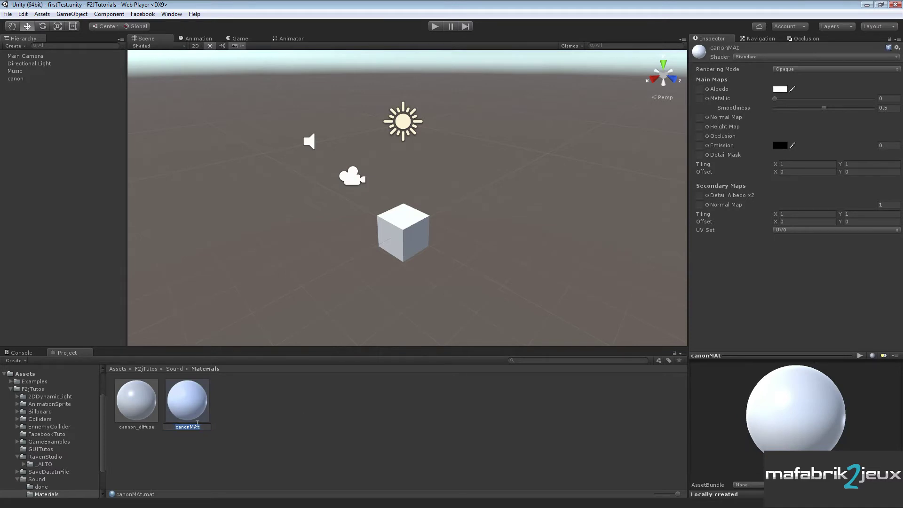
click(193, 424)
key(Delete)
text(a)
key(Return)
click(180, 371)
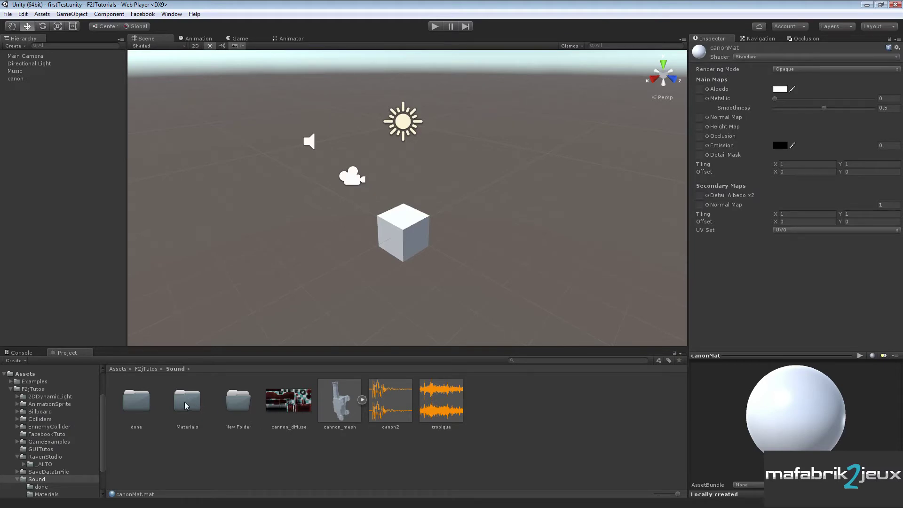
Step: Inspect the cannon_diffuse texture, then select canonMat in the Materials folder
click(24, 79)
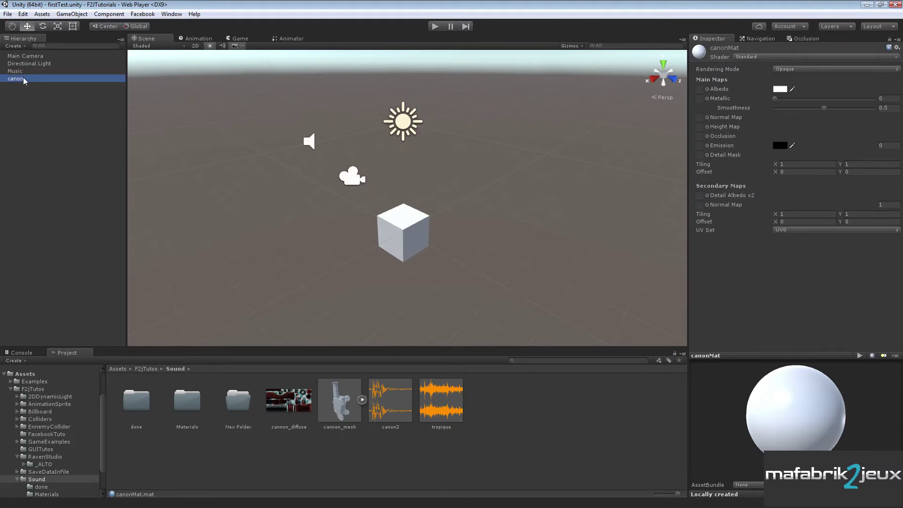
click(305, 402)
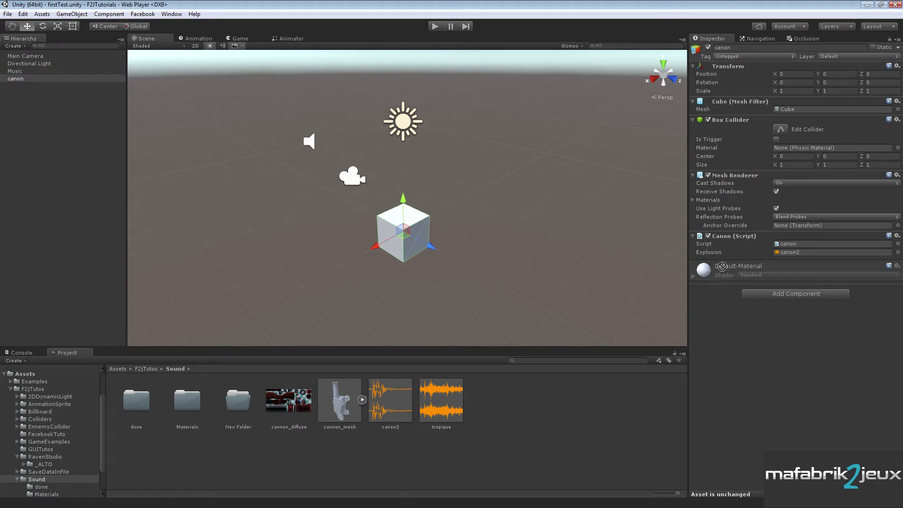
click(299, 401)
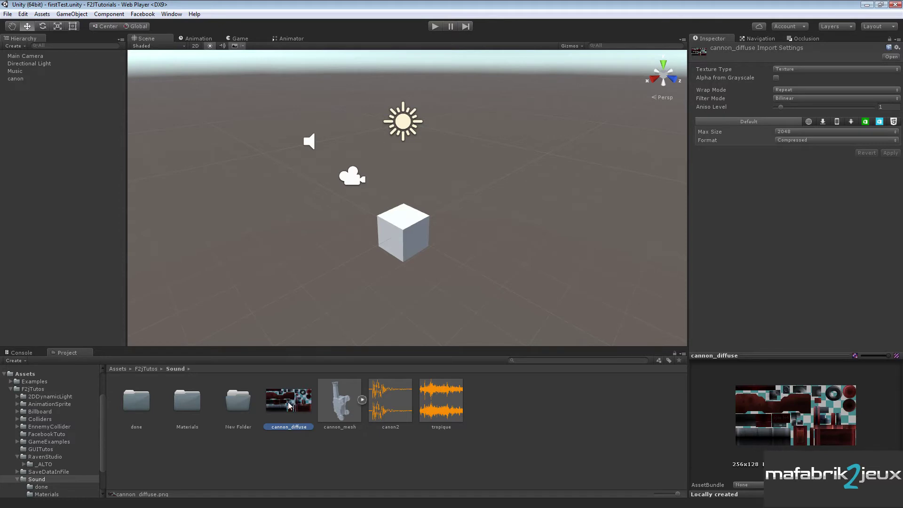
double_click(194, 406)
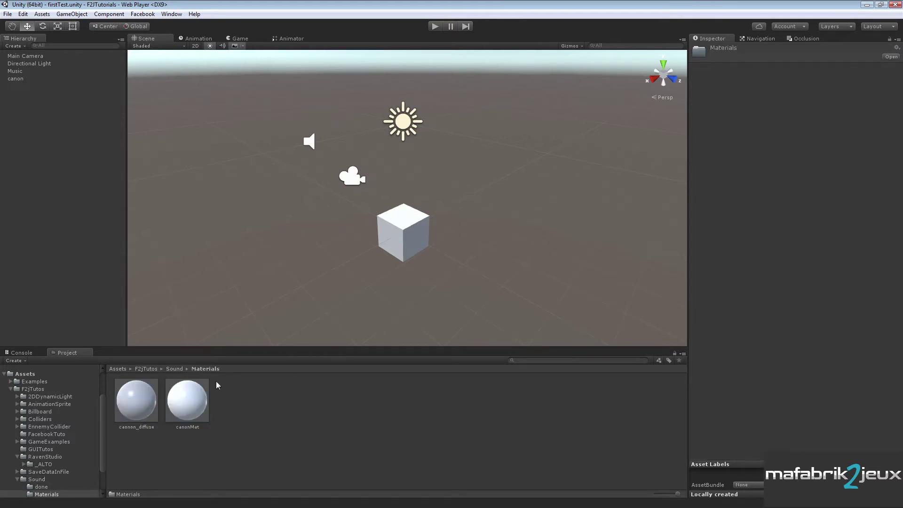
click(143, 400)
click(181, 407)
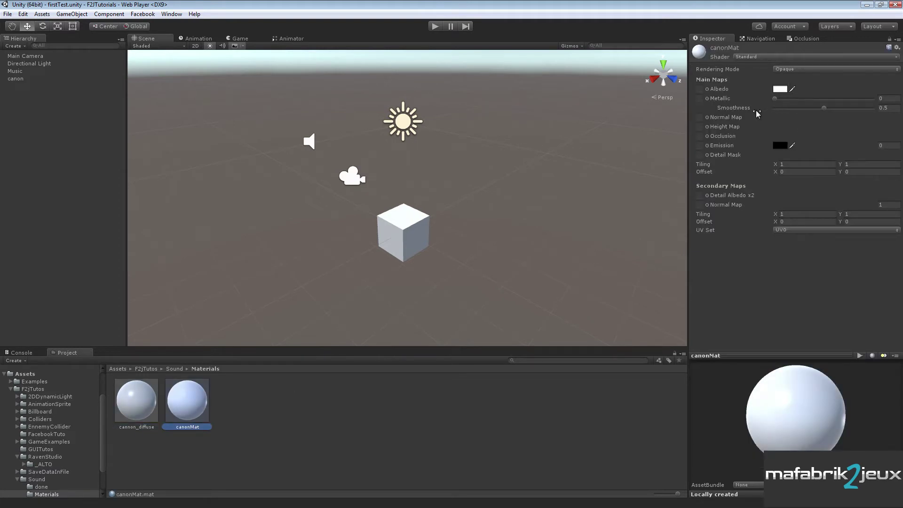
Step: Browse the Albedo texture picker for canonMat, then close it and return to Sound
click(707, 89)
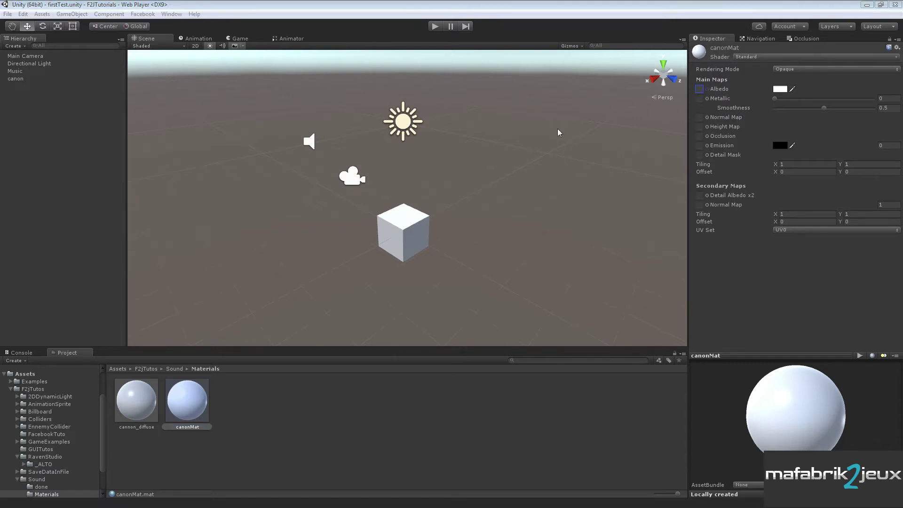
drag(292, 75, 414, 60)
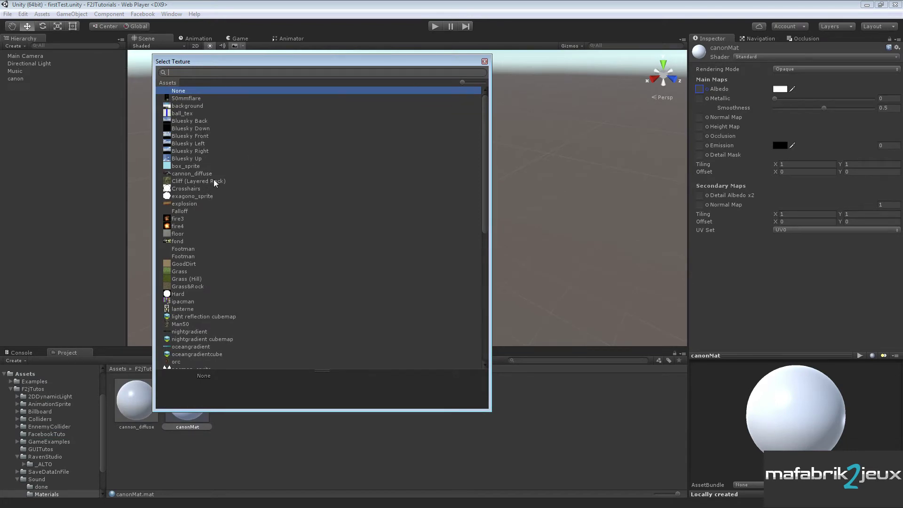
scroll(216, 184, down, 3)
scroll(216, 184, down, 3)
scroll(216, 184, down, 2)
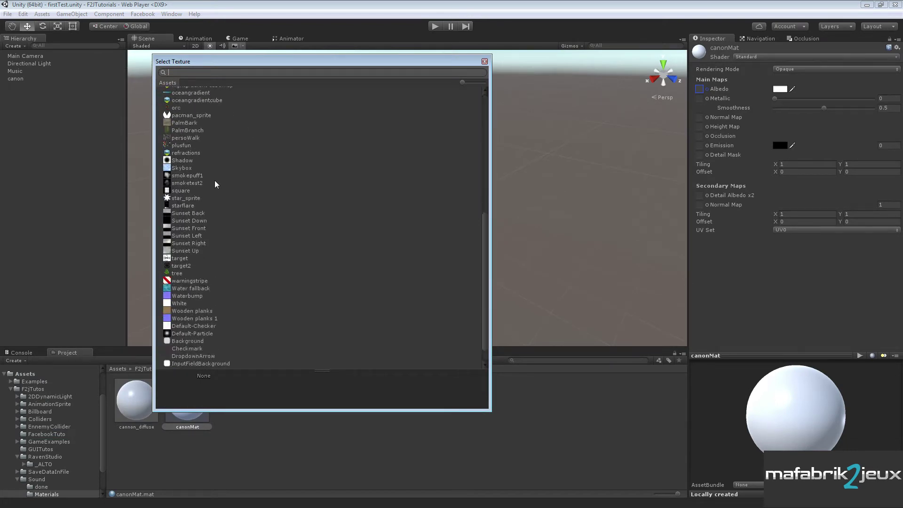
scroll(216, 184, up, 2)
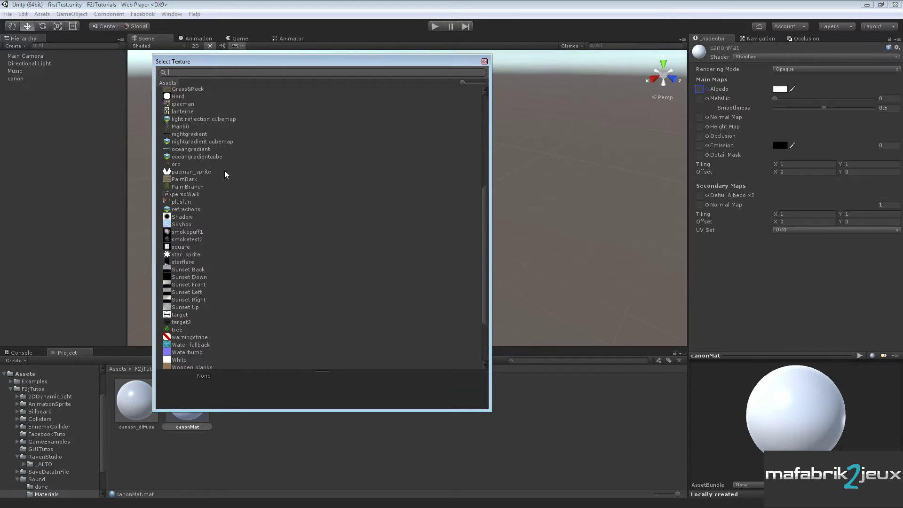
drag(261, 61, 379, 30)
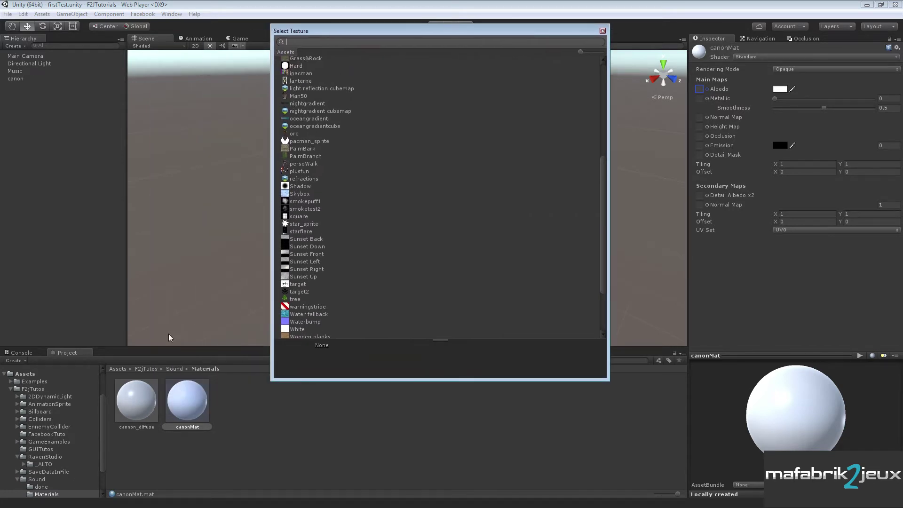
click(178, 368)
click(177, 368)
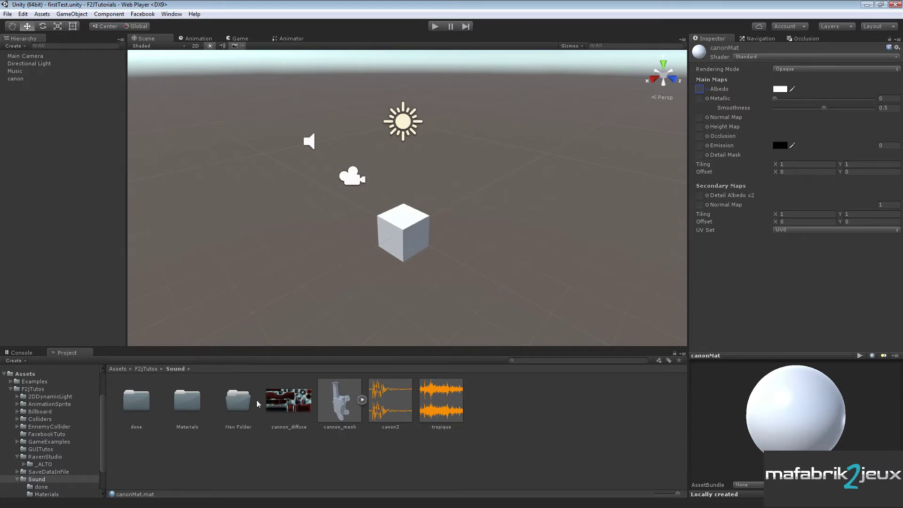
Step: Set canonMat's Albedo map to cannon_diffuse, found by searching 'ca' in the picker
double_click(188, 405)
click(188, 405)
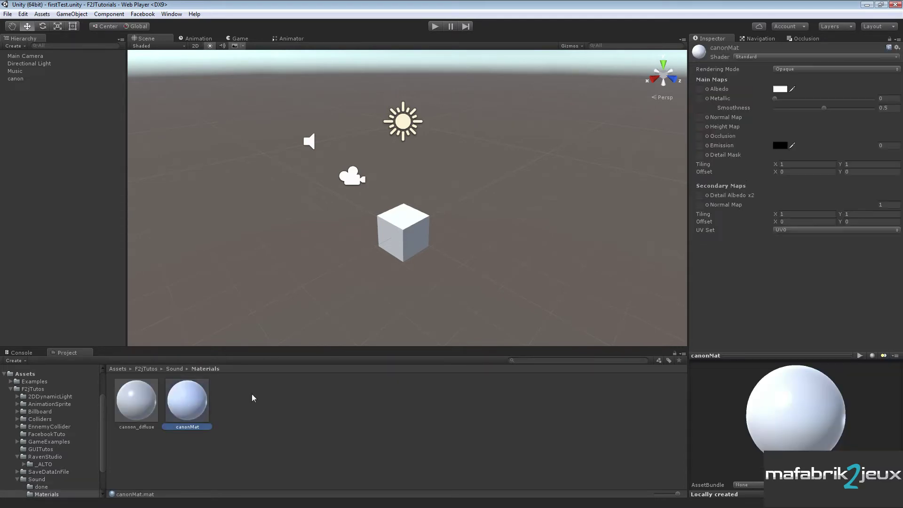
click(707, 89)
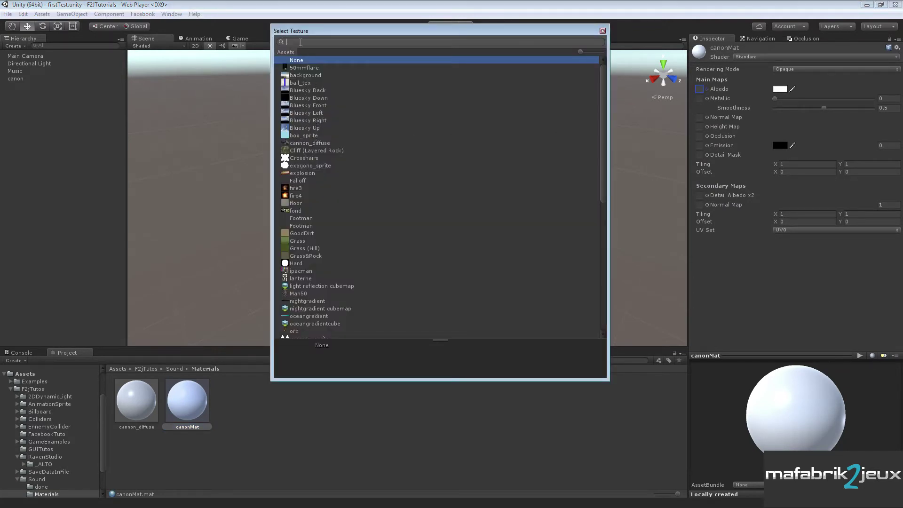
text(ca)
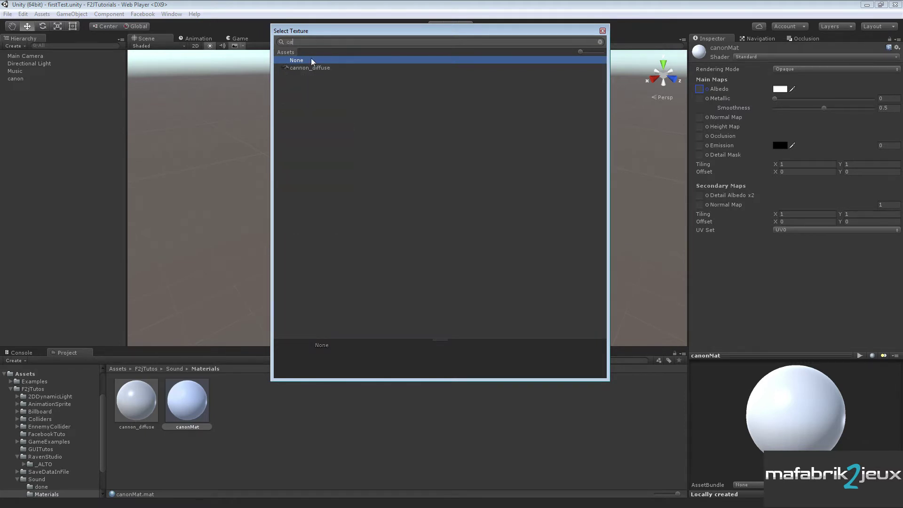
click(310, 67)
double_click(315, 69)
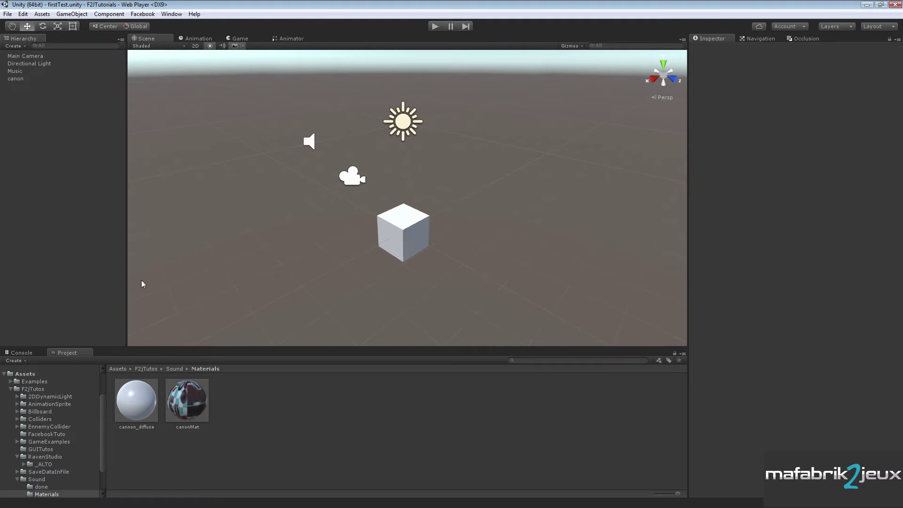
Step: Add the cannon_mesh model from the Sound folder to the scene via the Hierarchy
click(18, 79)
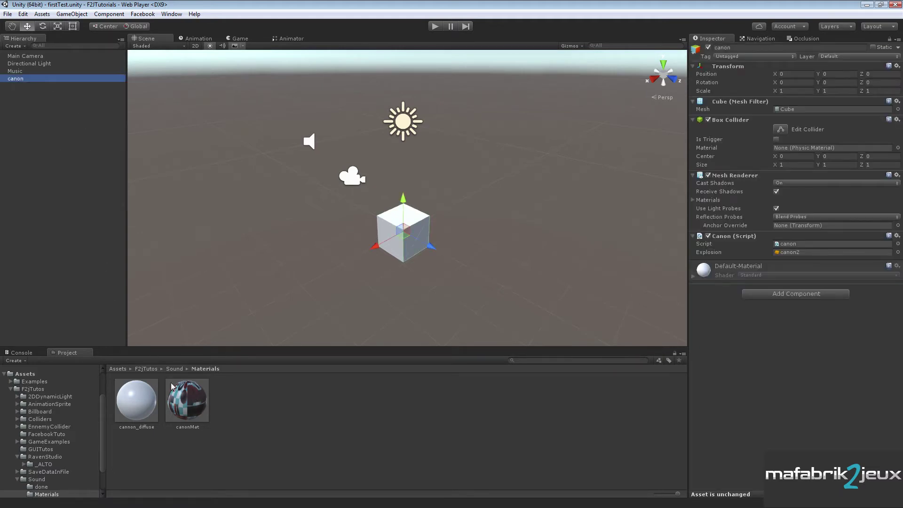
drag(171, 382, 188, 395)
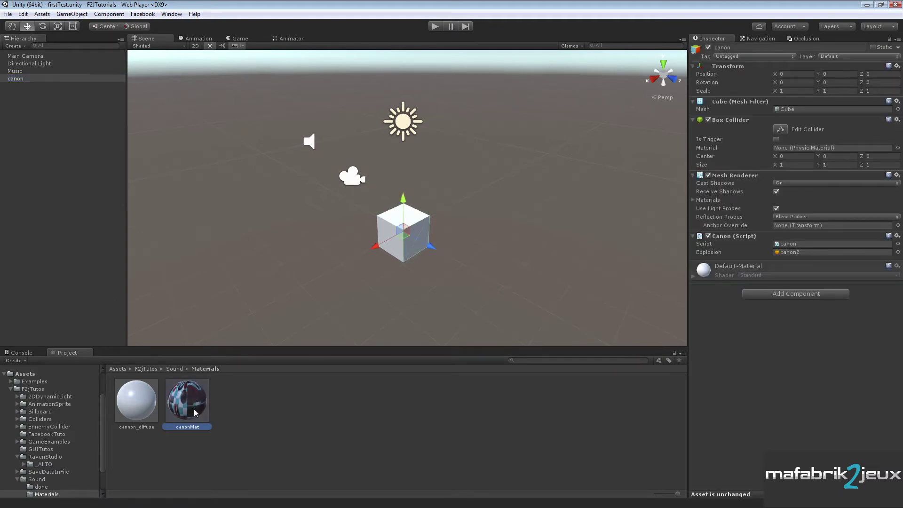
click(174, 368)
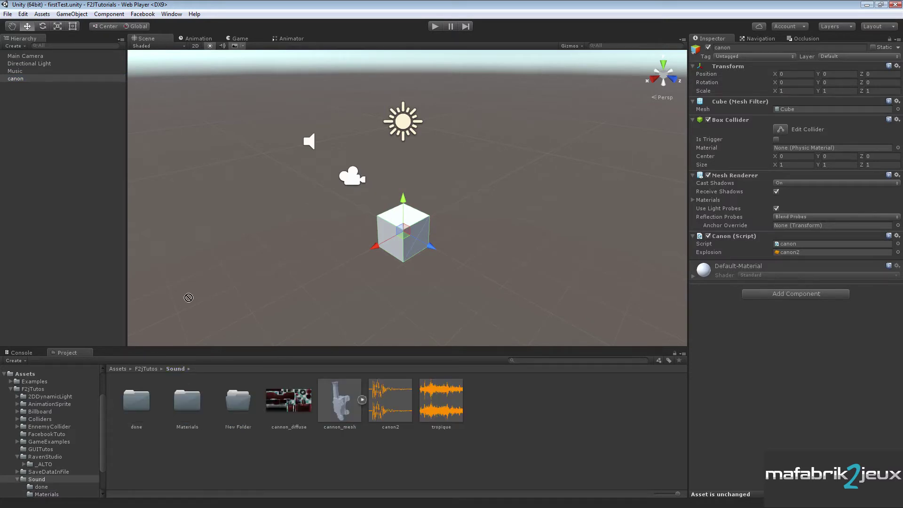
drag(346, 416, 30, 108)
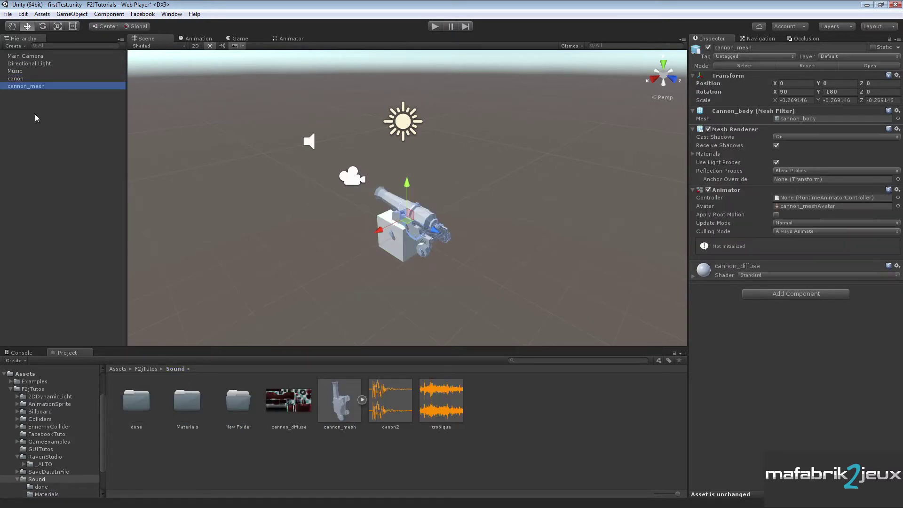
Step: Deactivate the canon cube object and select cannon_mesh
click(19, 80)
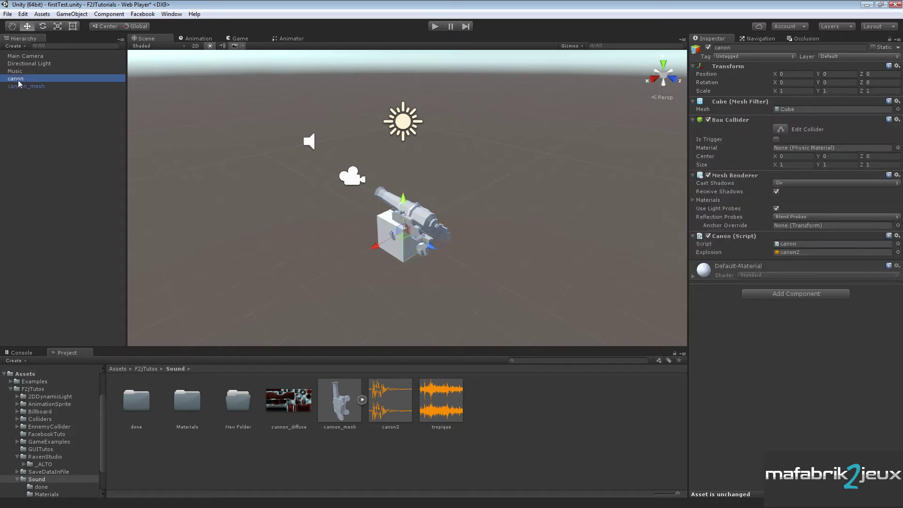
click(708, 47)
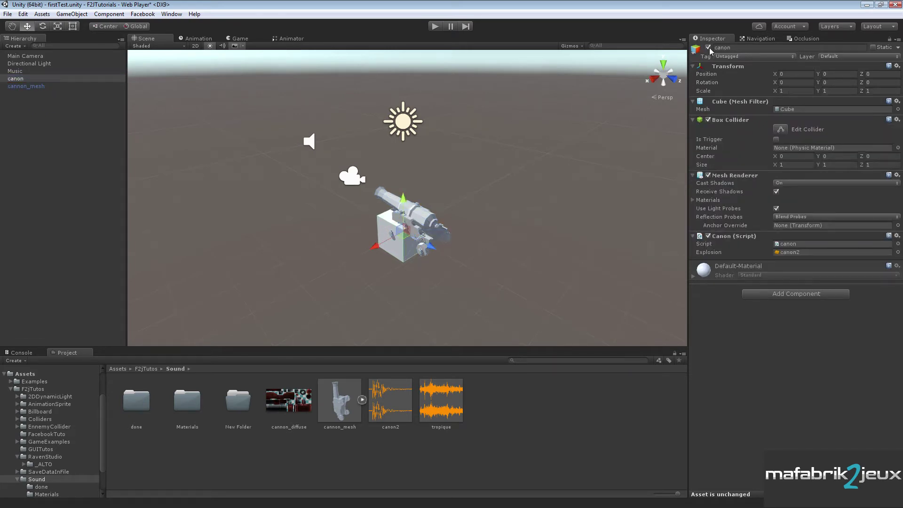
click(31, 86)
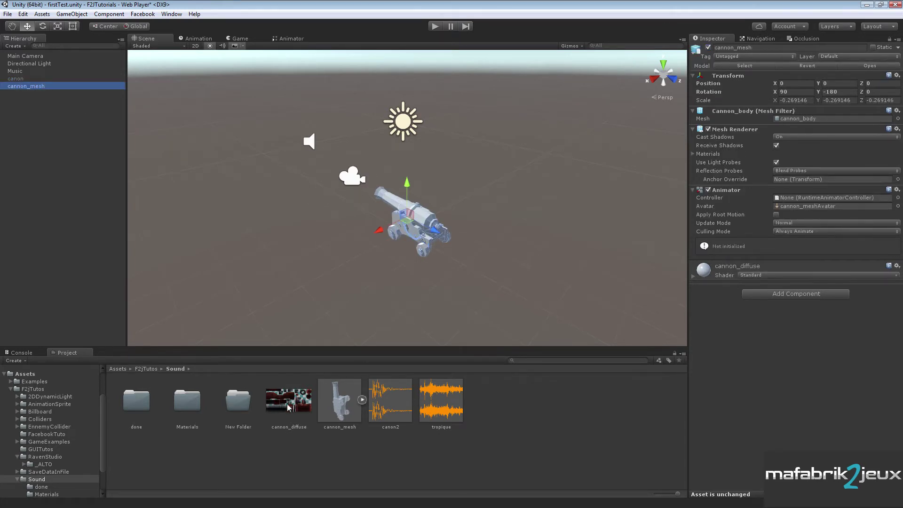
Step: Drag canonMat from the Materials folder onto cannon_mesh, then select the canon object
double_click(177, 410)
drag(184, 405, 33, 86)
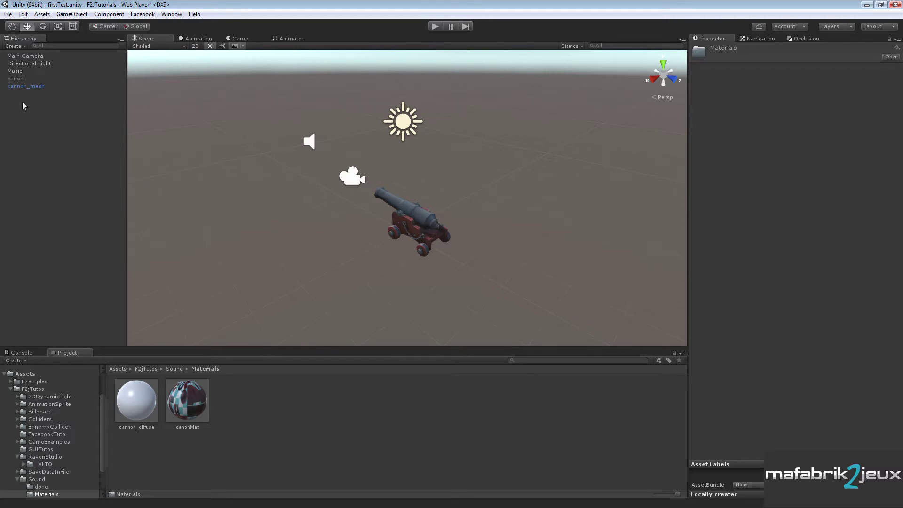
click(18, 78)
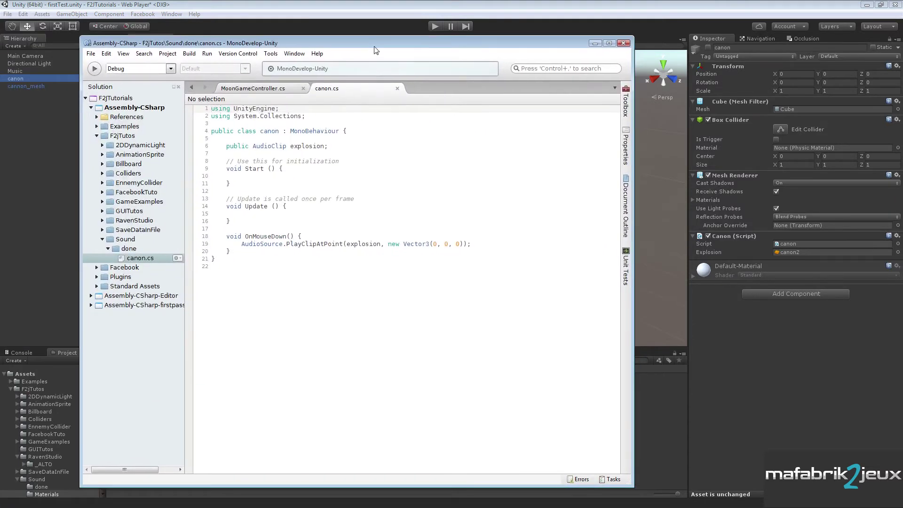
Step: Review canon.cs: the explosion clip, OnMouseDown, and PlayClipAtPoint(explosion, new Vector3(0, 0, 0))
drag(376, 50, 490, 34)
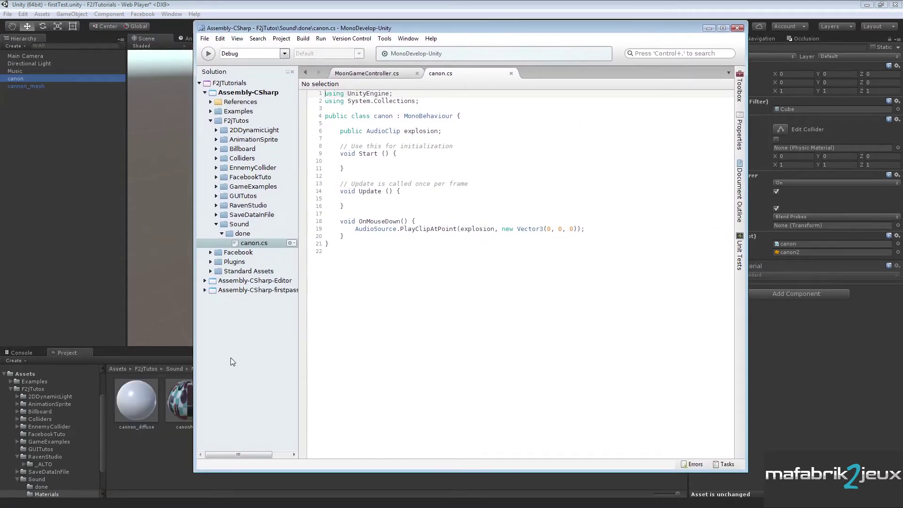
drag(339, 132, 447, 132)
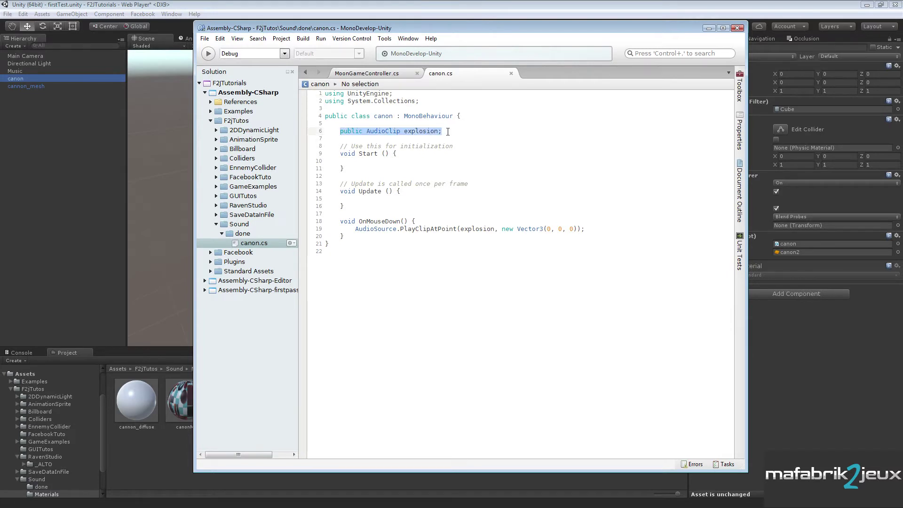
click(425, 215)
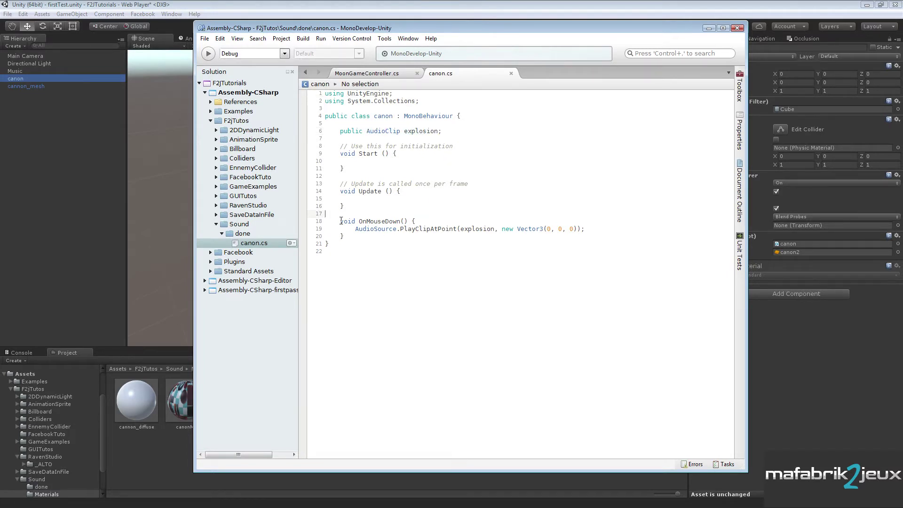
drag(341, 221, 418, 220)
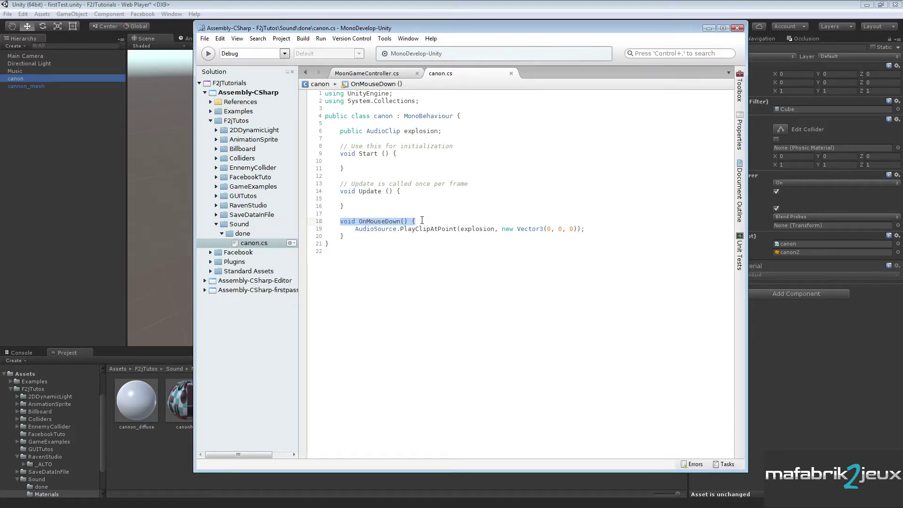
click(423, 219)
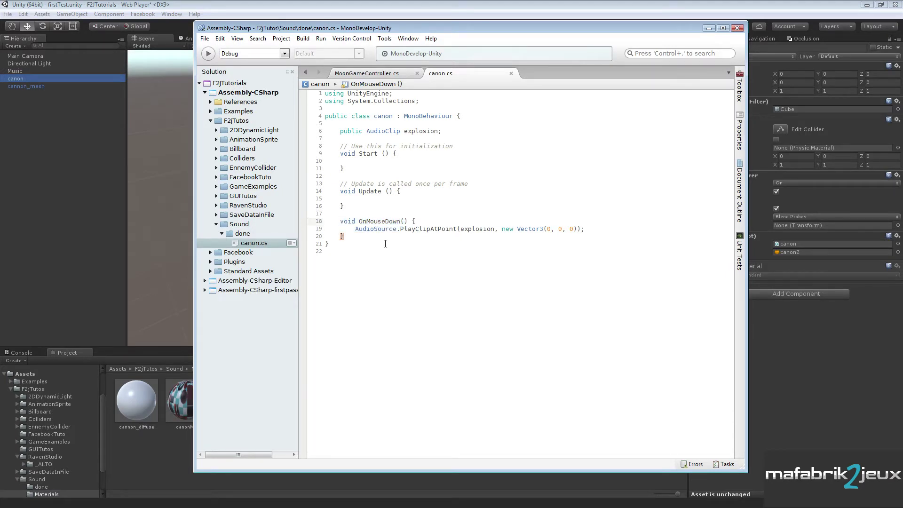
double_click(378, 229)
double_click(416, 230)
double_click(476, 230)
drag(502, 229, 577, 229)
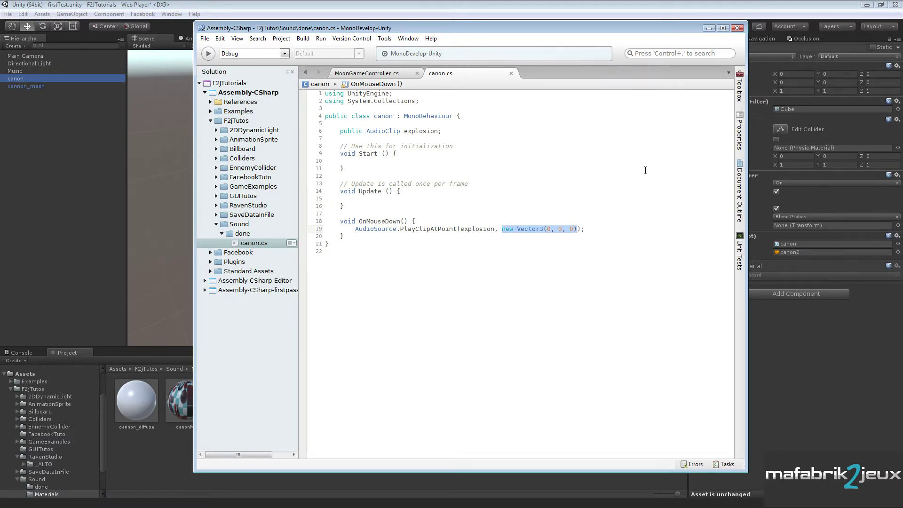
Step: Minimize MonoDevelop and add the canon script to cannon_mesh as a Canon (Script) component
click(707, 29)
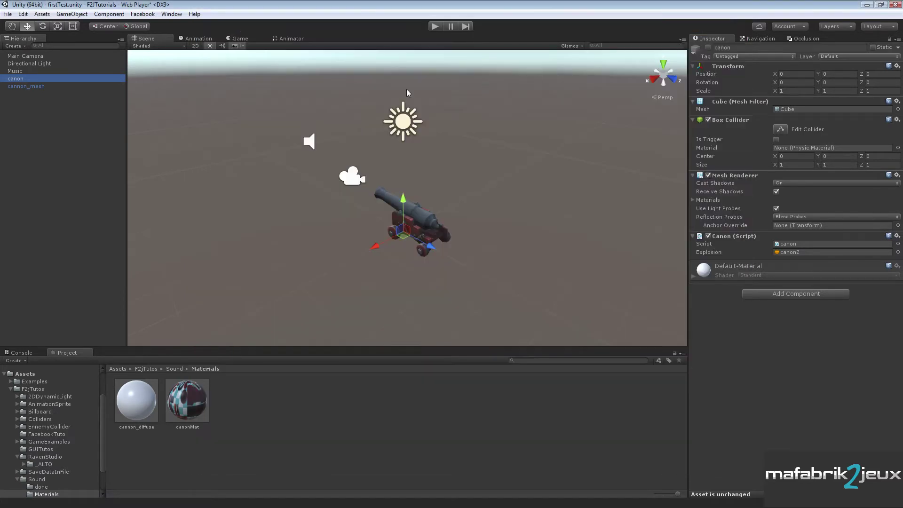
click(29, 86)
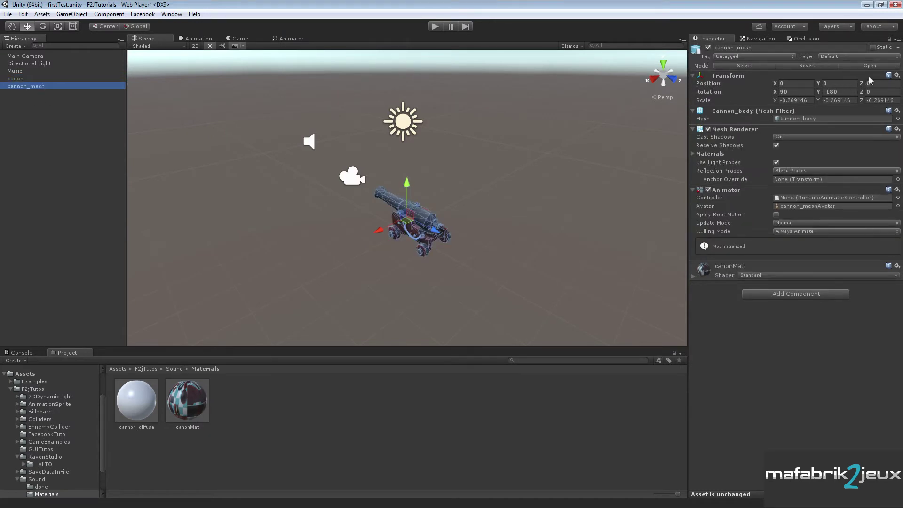
click(24, 80)
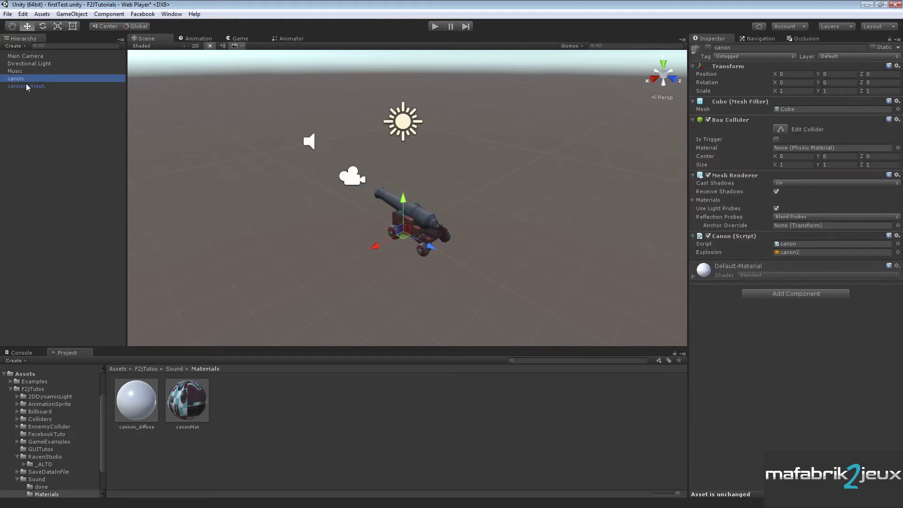
click(27, 85)
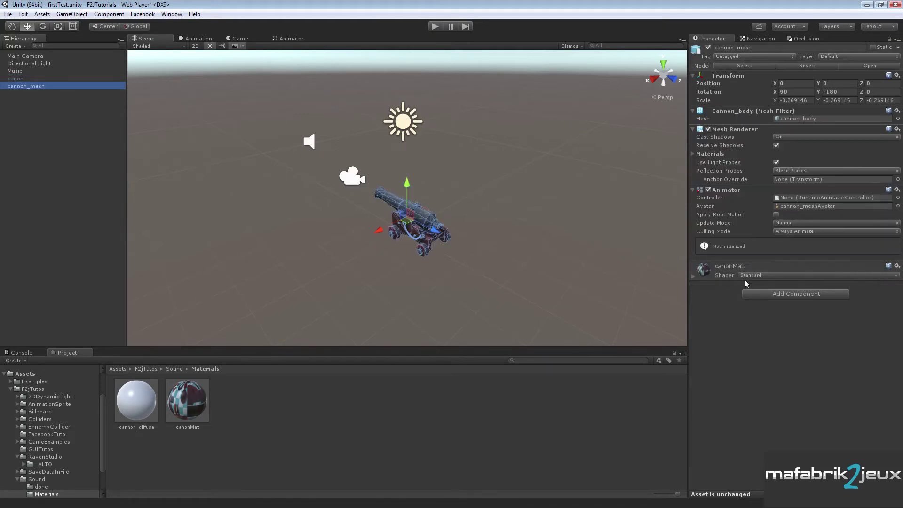
click(809, 297)
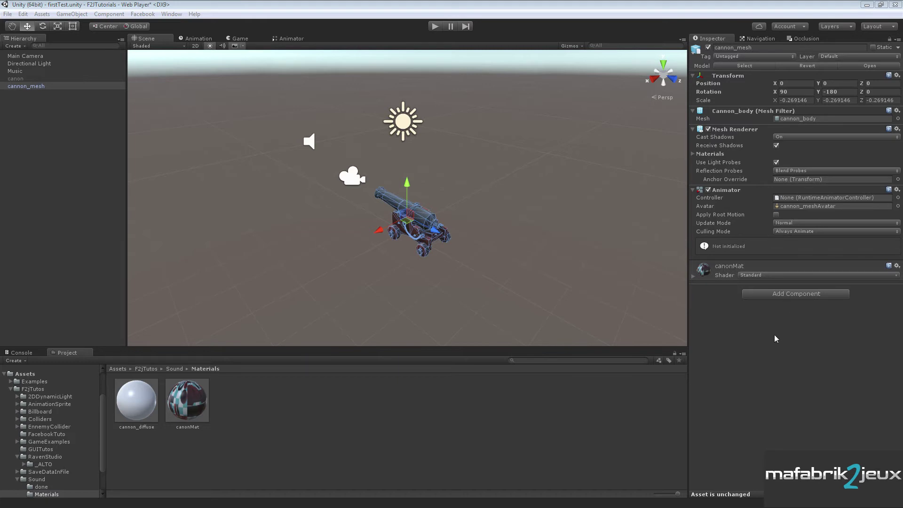
drag(774, 335, 772, 337)
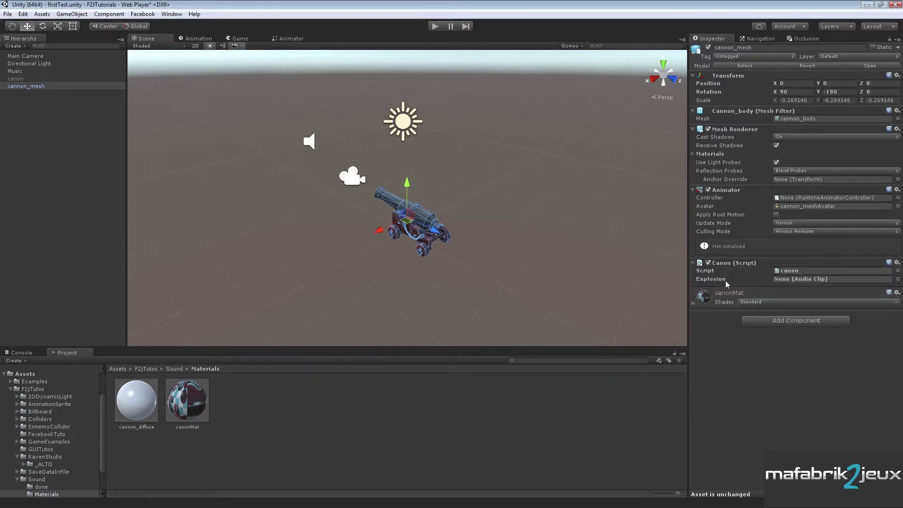
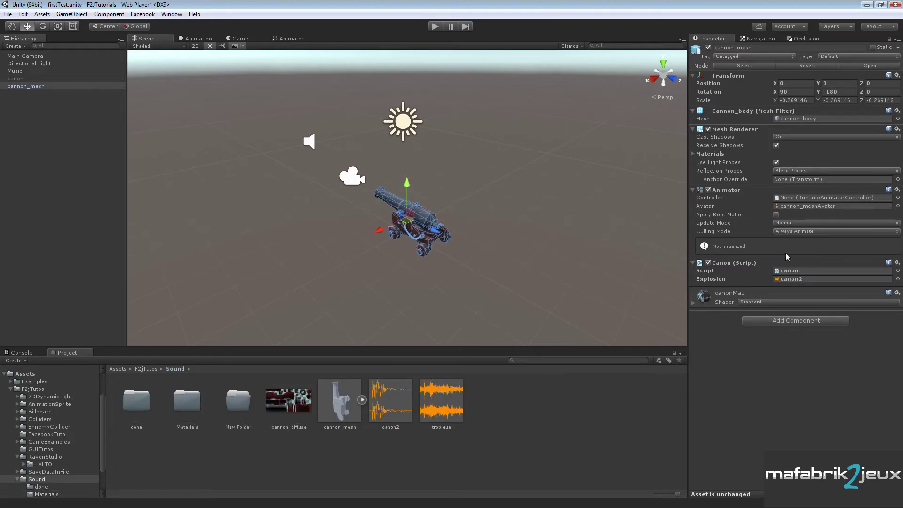
Step: After a quick test run, add a Box Collider component to cannon_mesh
click(434, 29)
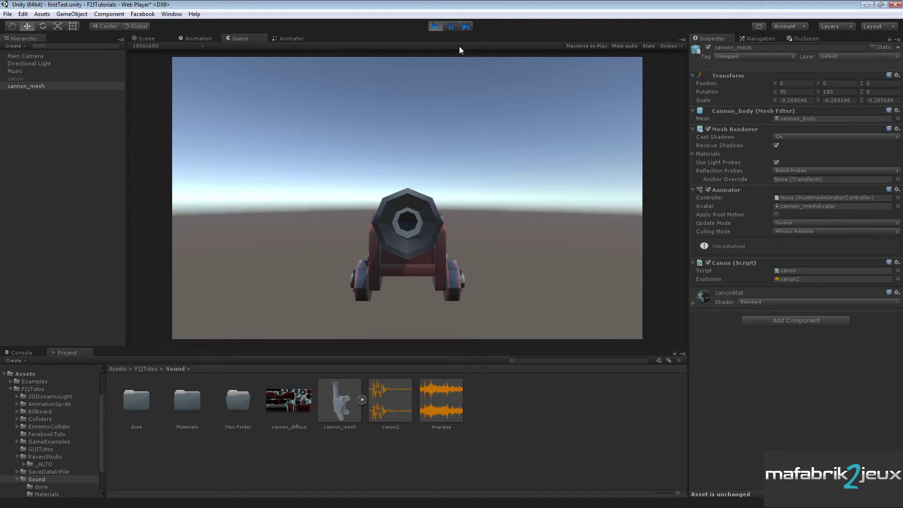
click(434, 27)
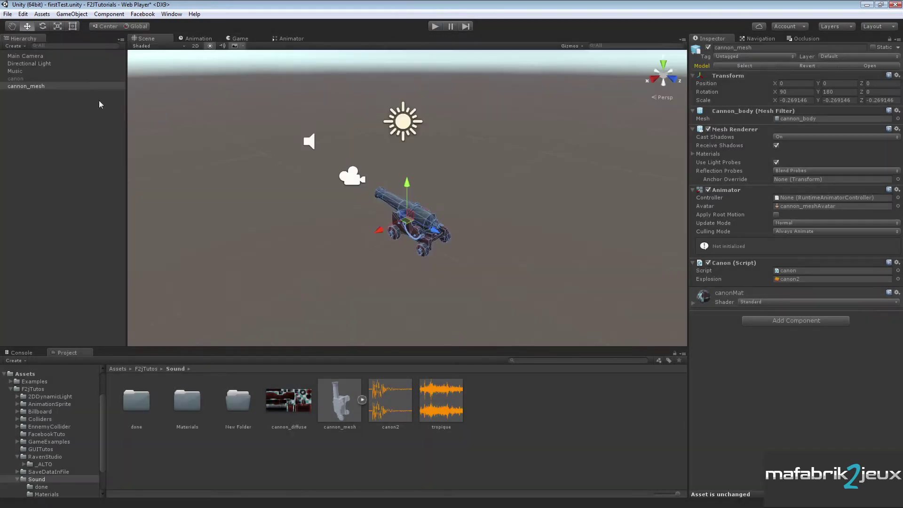
click(19, 79)
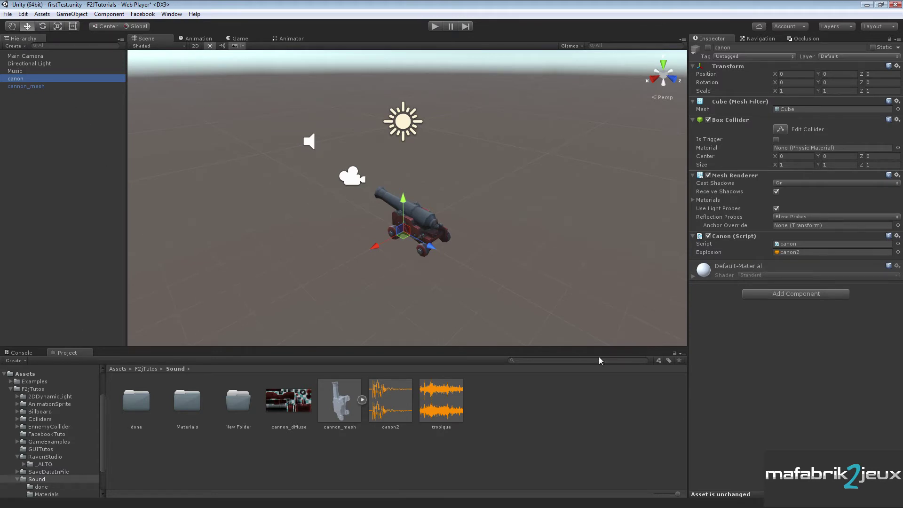
click(795, 296)
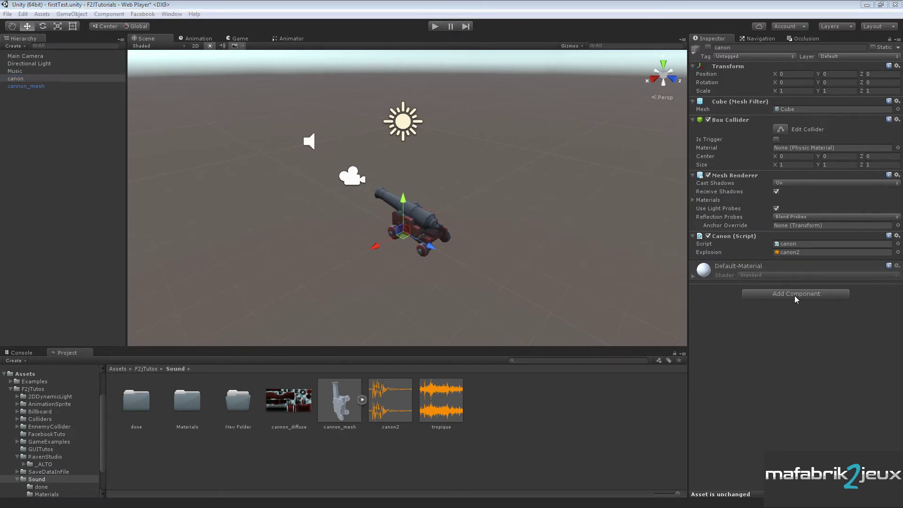
click(38, 89)
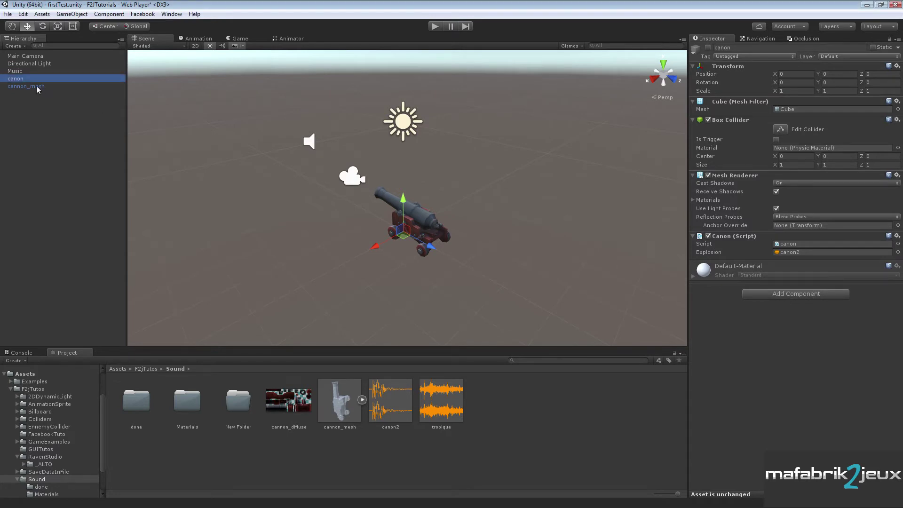
click(39, 87)
click(802, 320)
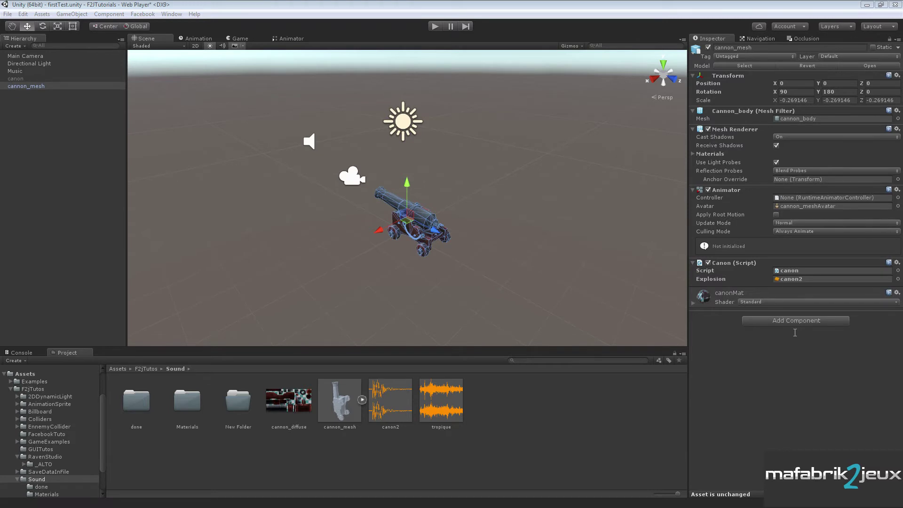
click(780, 361)
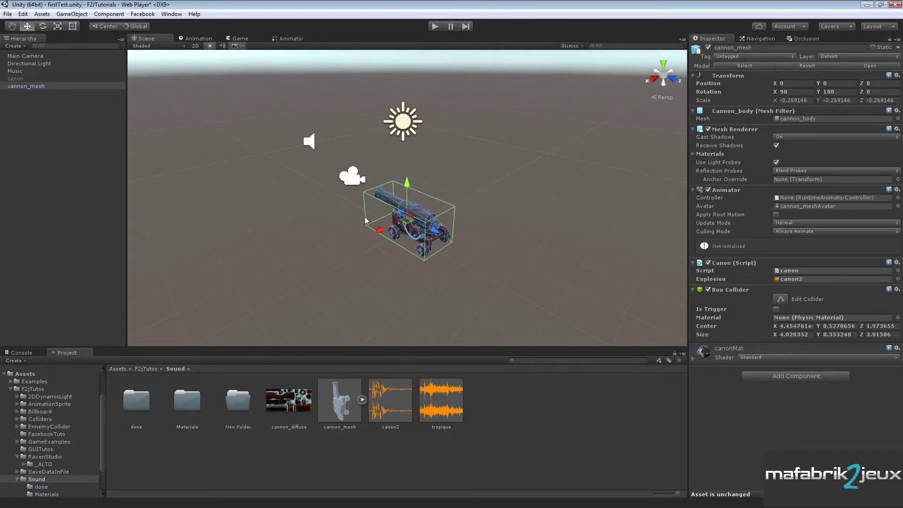
Step: Play the scene, click the cannon to fire it, and bring up canon.cs in MonoDevelop
click(436, 27)
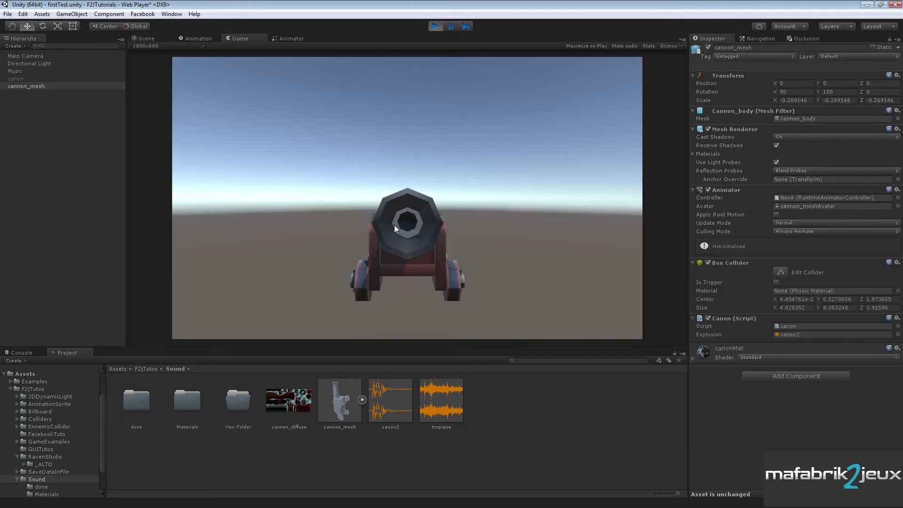
click(408, 234)
key(alt+Tab)
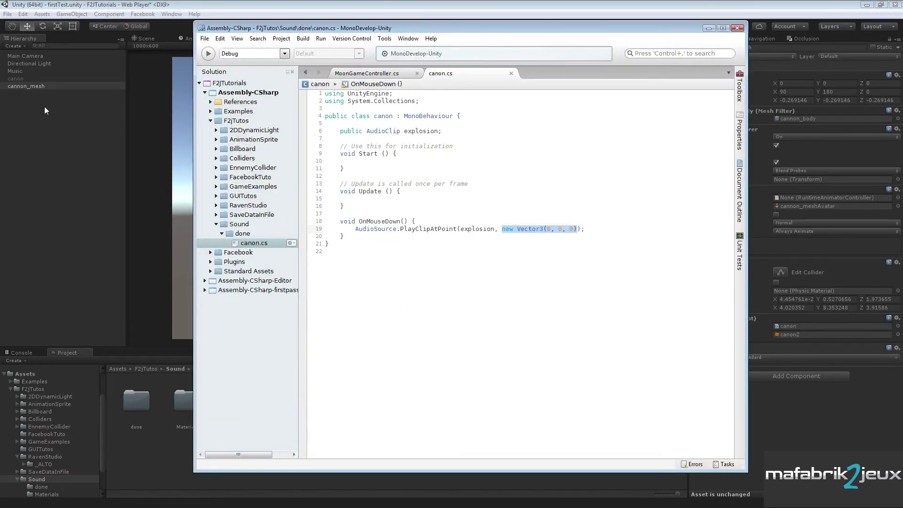
Step: Inspect the spawned One shot audio object's Audio Source in the Scene view, then stop the game
click(335, 7)
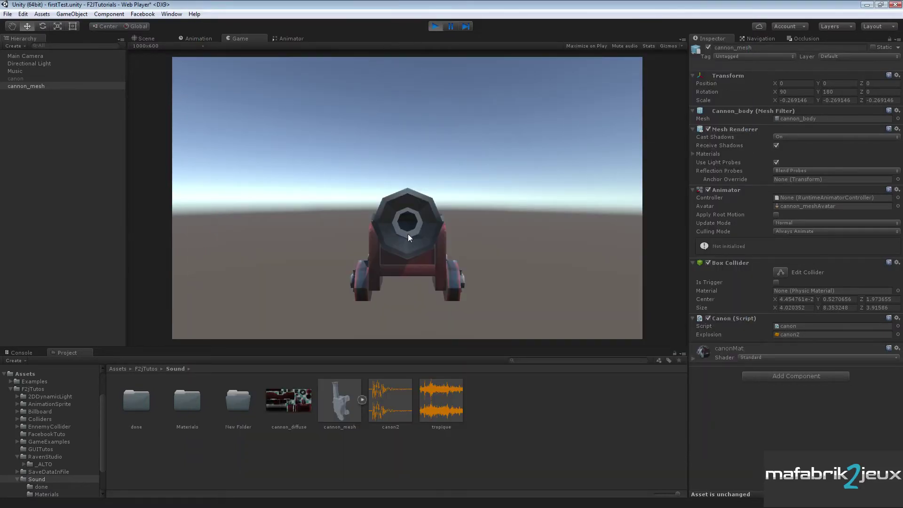
click(450, 28)
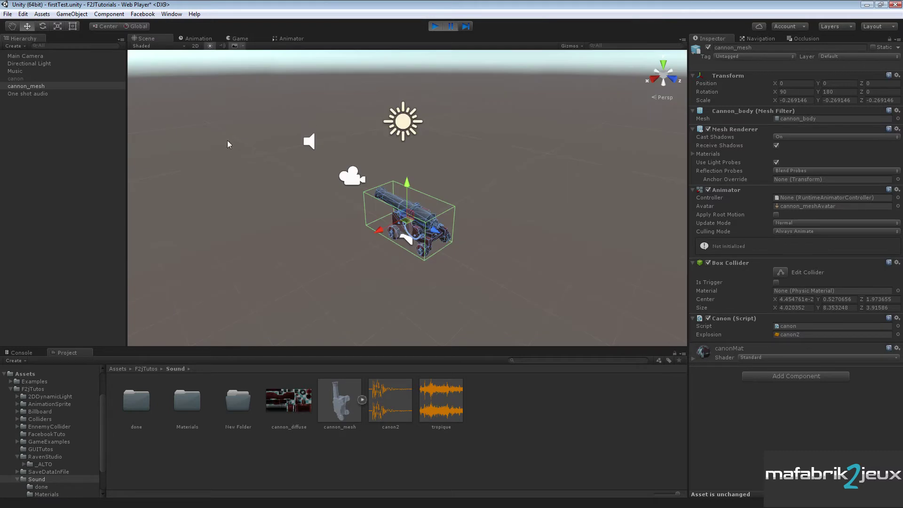
click(21, 94)
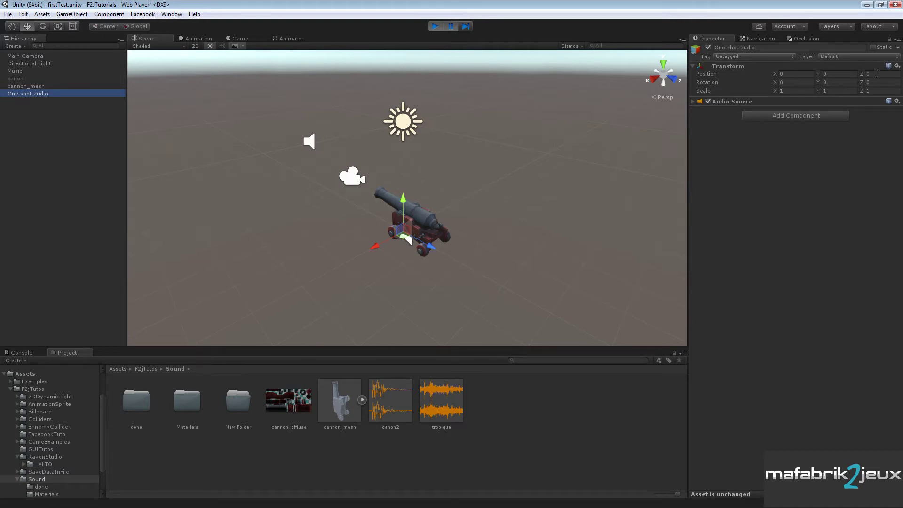
click(693, 102)
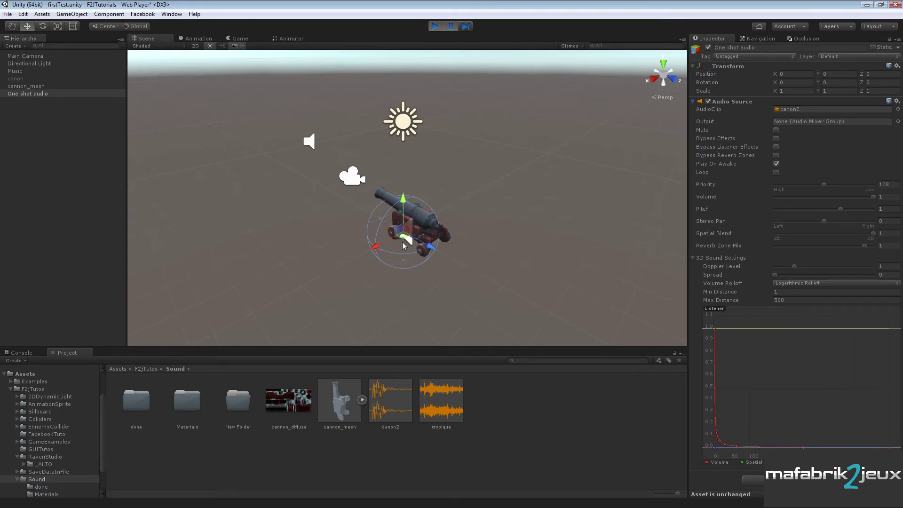
mouse_move(405, 238)
middle_down()
mouse_move(412, 136)
mouse_move(400, 204)
middle_up()
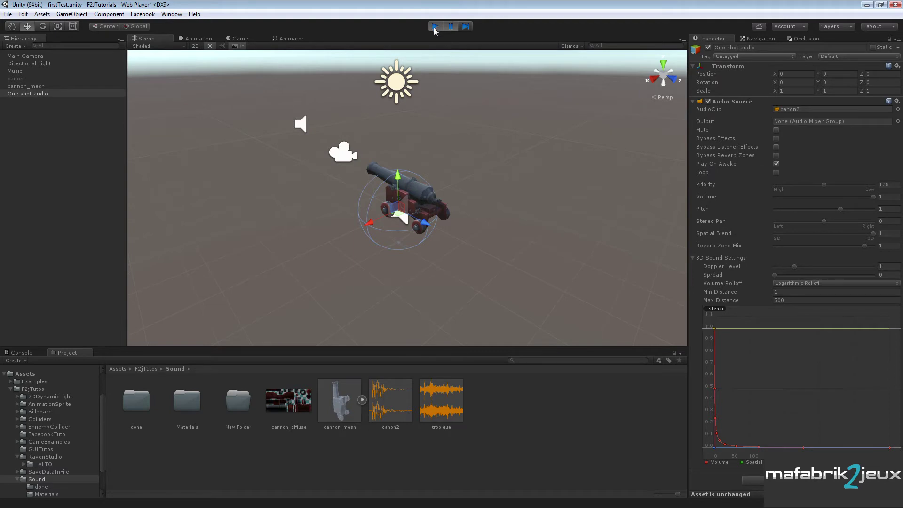
click(435, 27)
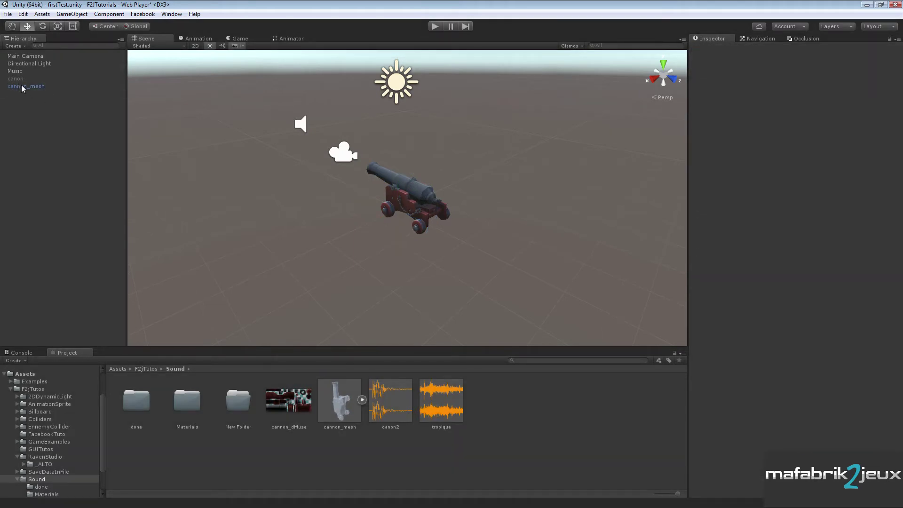
Step: Preview the canon2 and tropique clips, then select the Music object
click(390, 405)
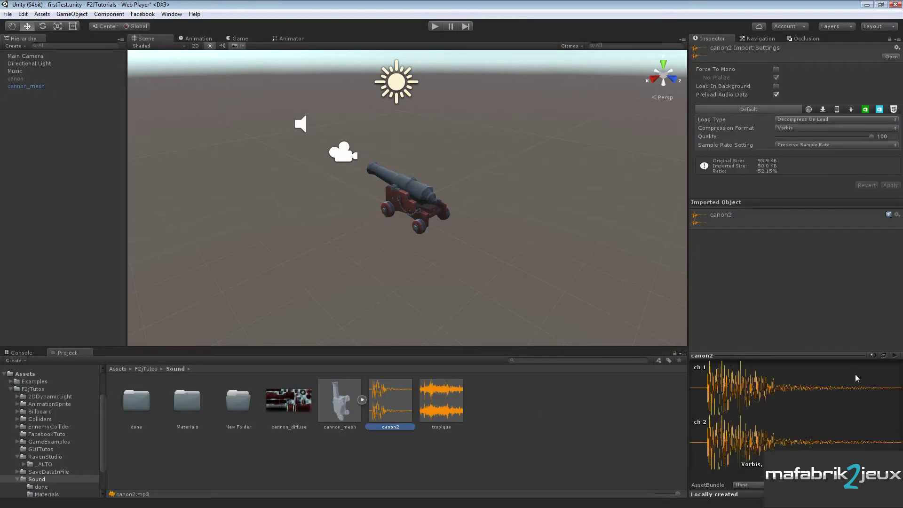
click(895, 356)
click(438, 403)
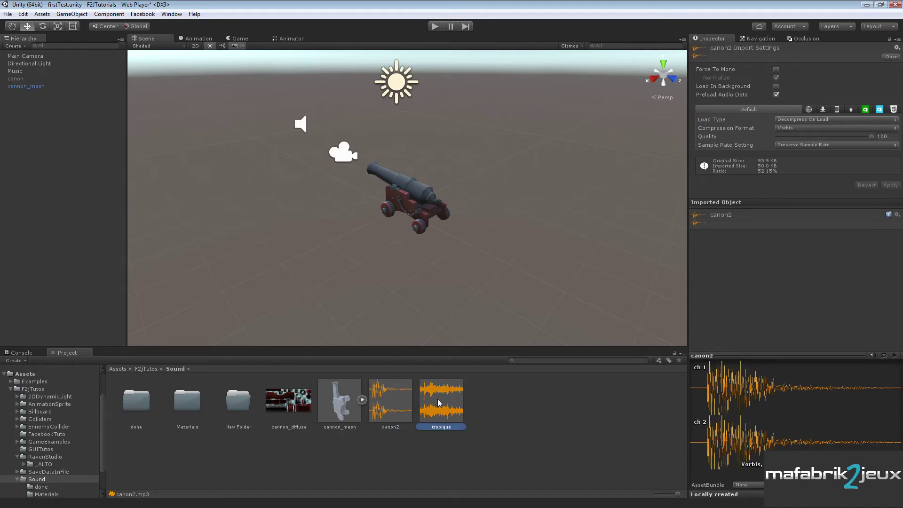
click(896, 357)
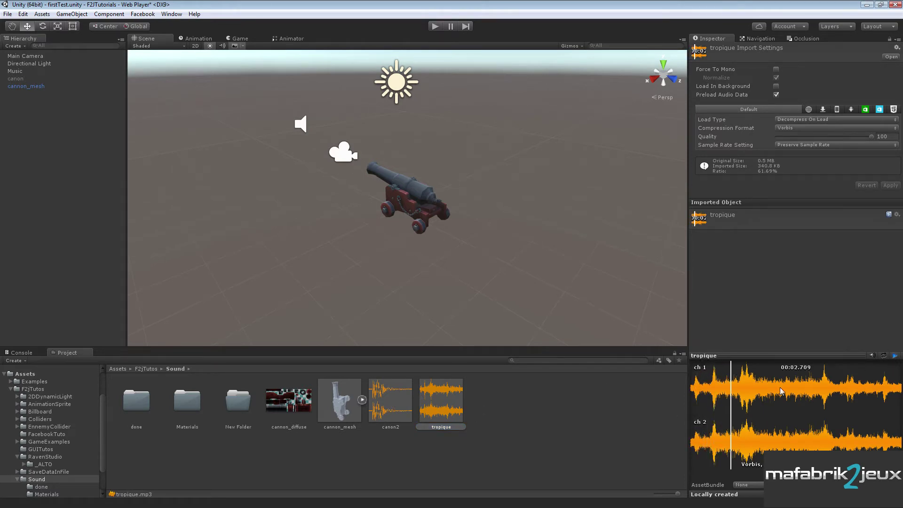
click(896, 357)
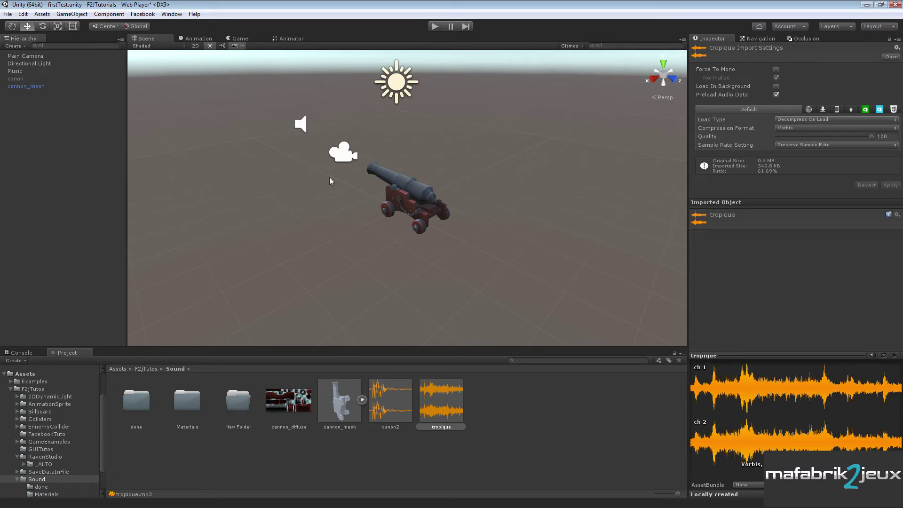
click(19, 74)
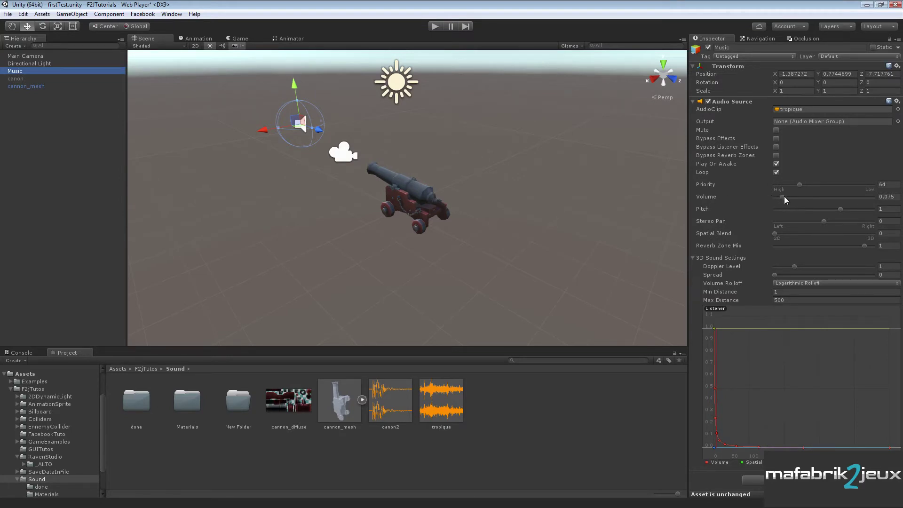
Step: While playing, drop the Music volume to 0.027, fire the cannon, then select Main Camera in the Scene view
click(436, 27)
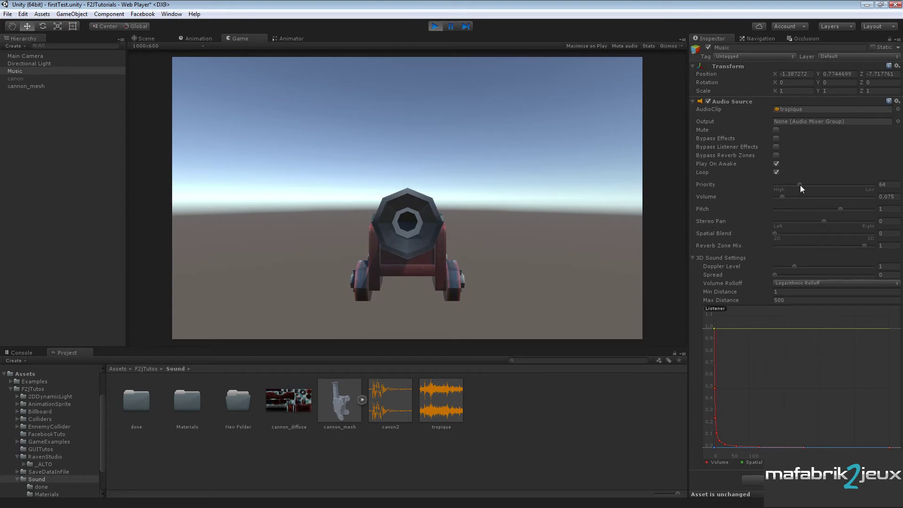
drag(782, 197, 778, 200)
click(409, 232)
click(152, 38)
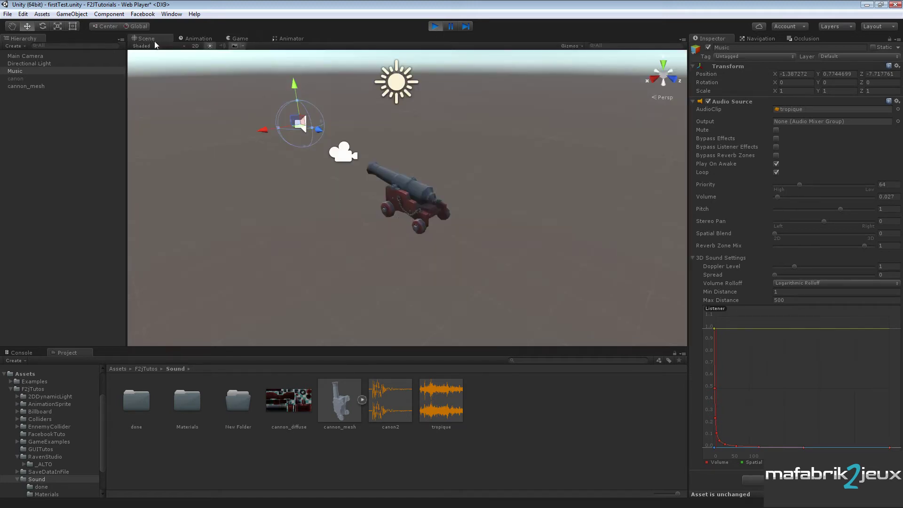
click(30, 51)
click(34, 57)
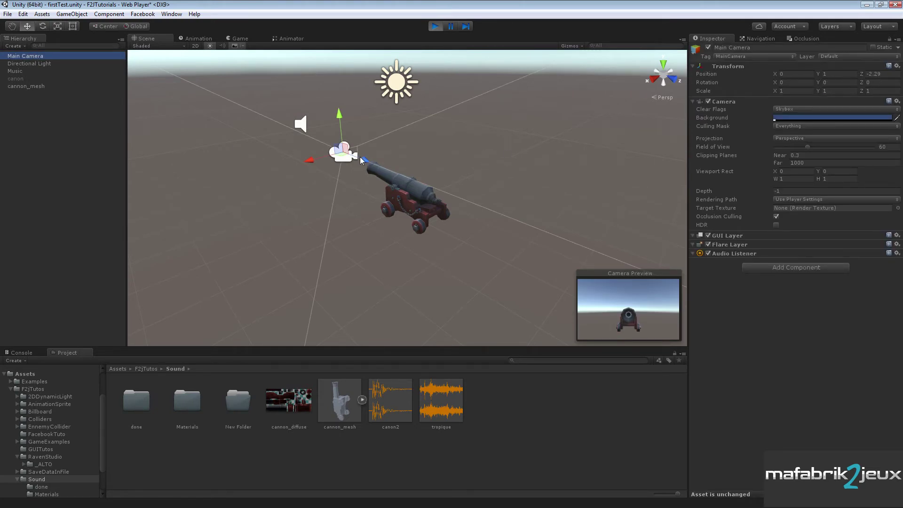
Step: Move the camera further back and fire the cannon twice from the Game view
mouse_move(366, 161)
mouse_down()
mouse_move(158, 84)
mouse_move(51, 68)
mouse_up()
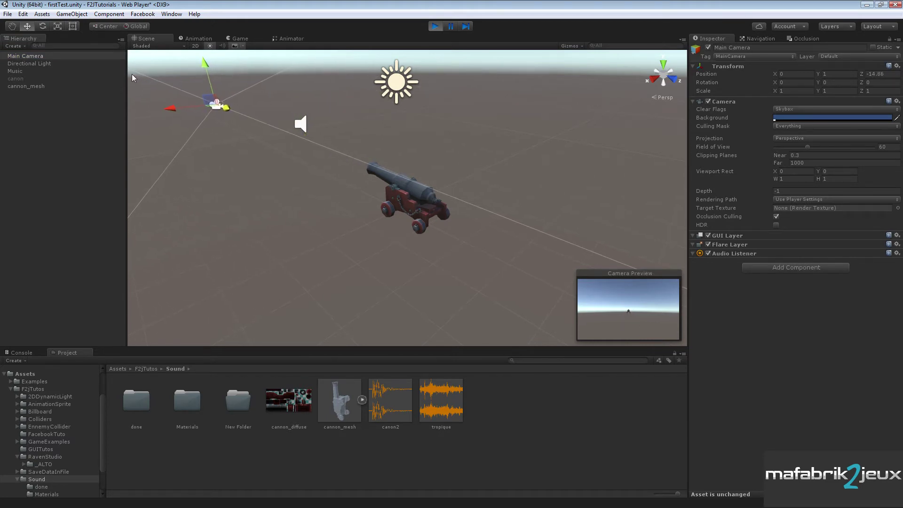
click(21, 70)
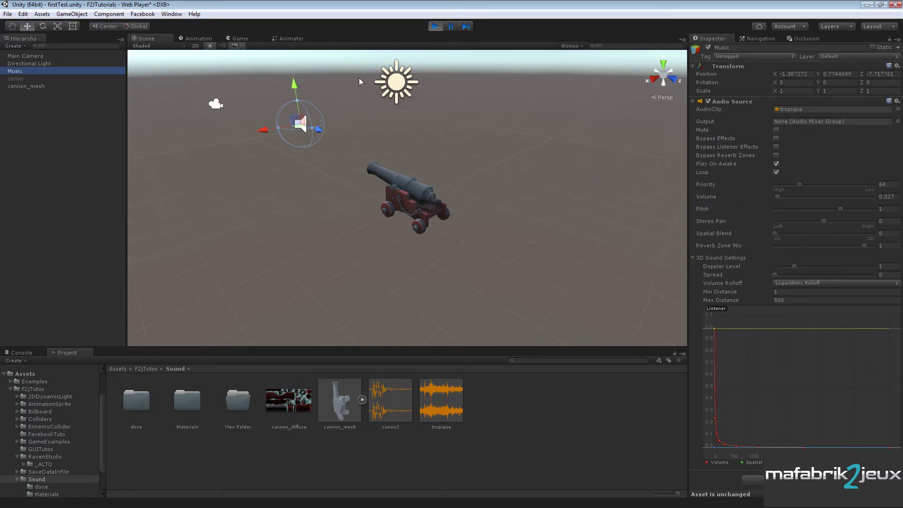
click(236, 40)
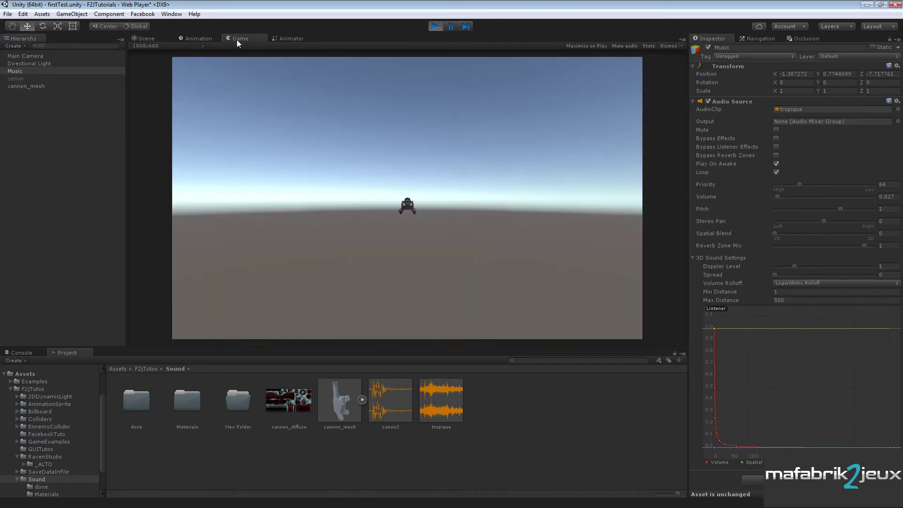
click(408, 205)
click(407, 206)
Step: Pull the camera even further back and click the cannon repeatedly to confirm each explosion plays
click(146, 38)
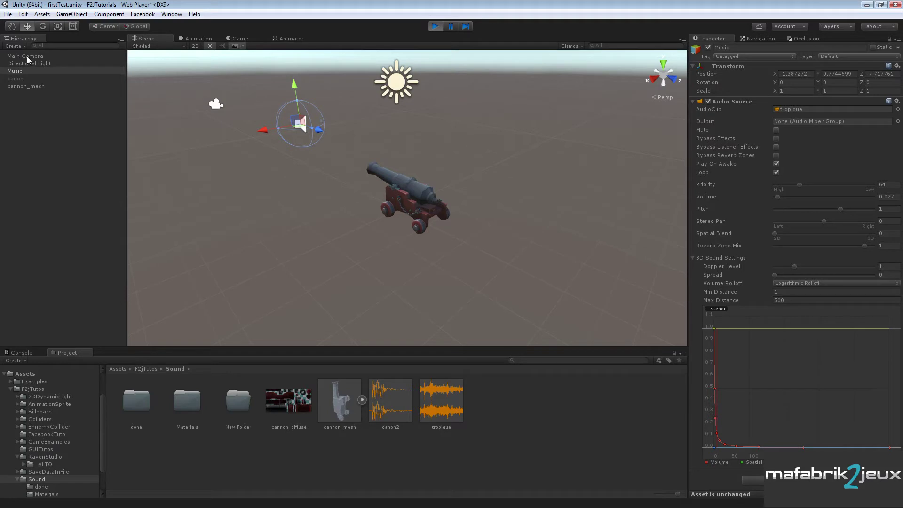
click(27, 56)
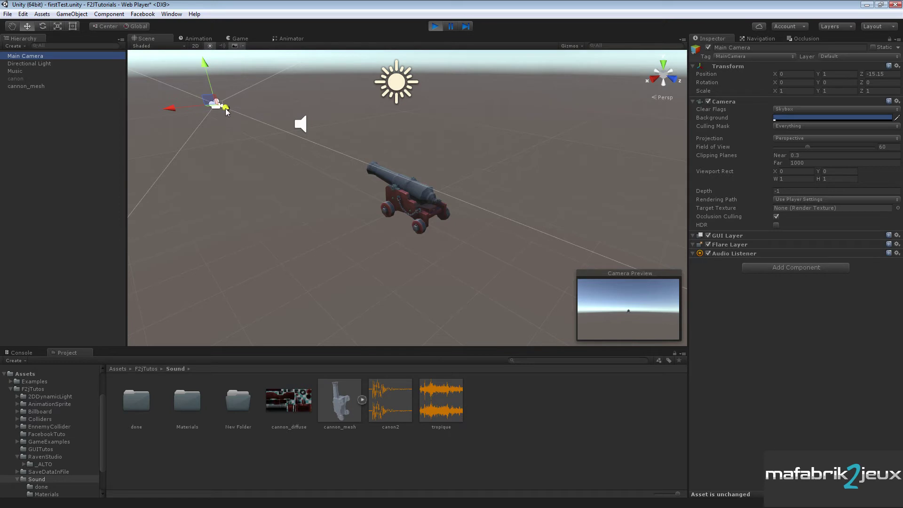
drag(226, 108, 22, 24)
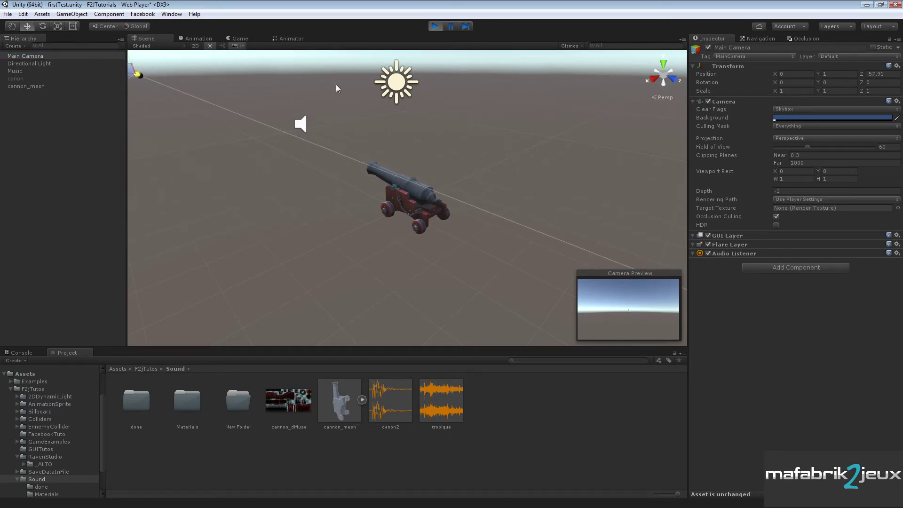
click(239, 39)
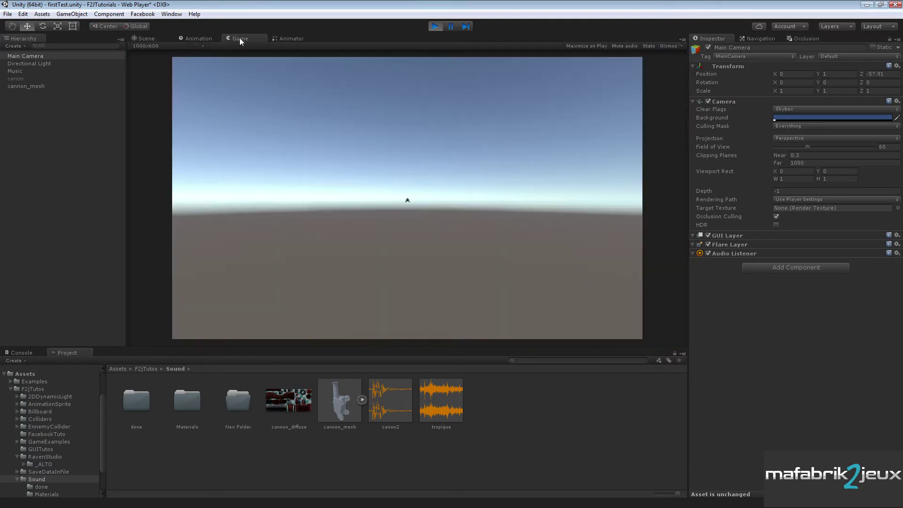
click(408, 200)
click(407, 200)
click(407, 201)
click(408, 202)
click(408, 202)
click(408, 201)
click(408, 202)
click(139, 39)
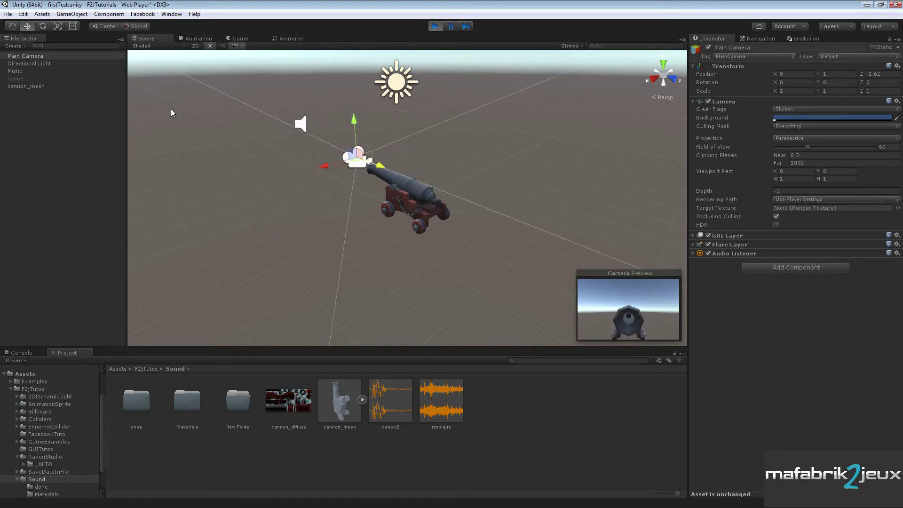
click(241, 40)
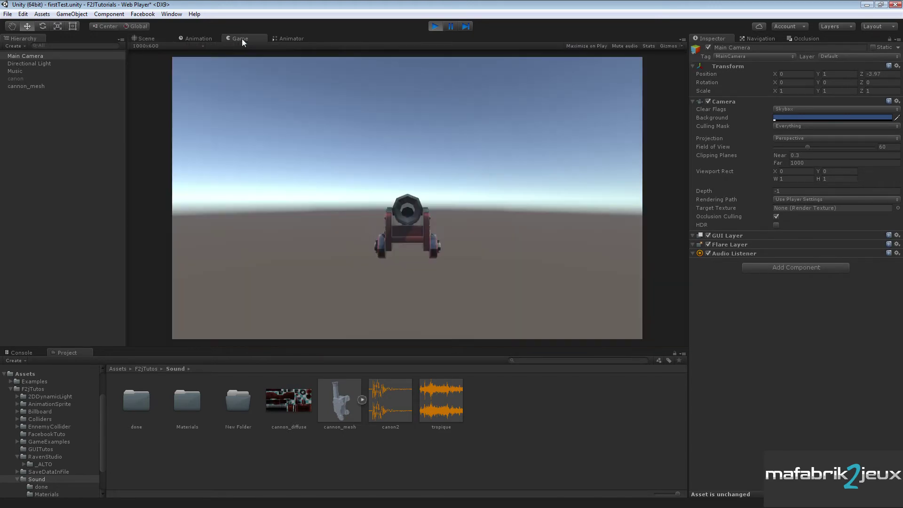
click(407, 225)
Step: Select the PlayClipAtPoint call on line 19 of canon.cs, then stop the running game in Unity
key(alt+Tab)
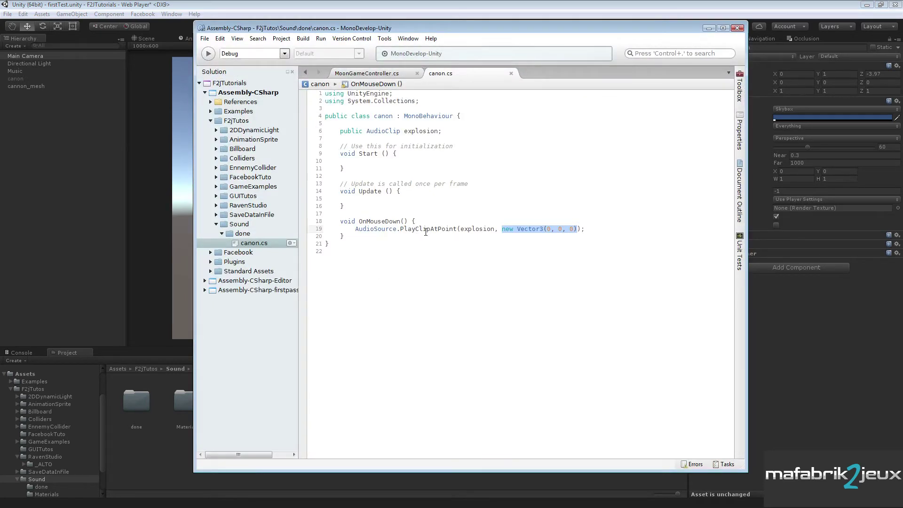
double_click(444, 229)
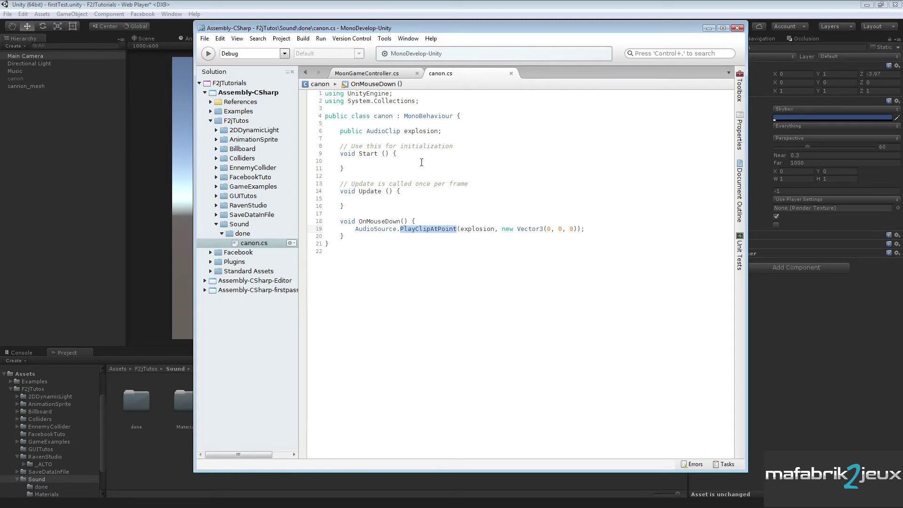
click(190, 7)
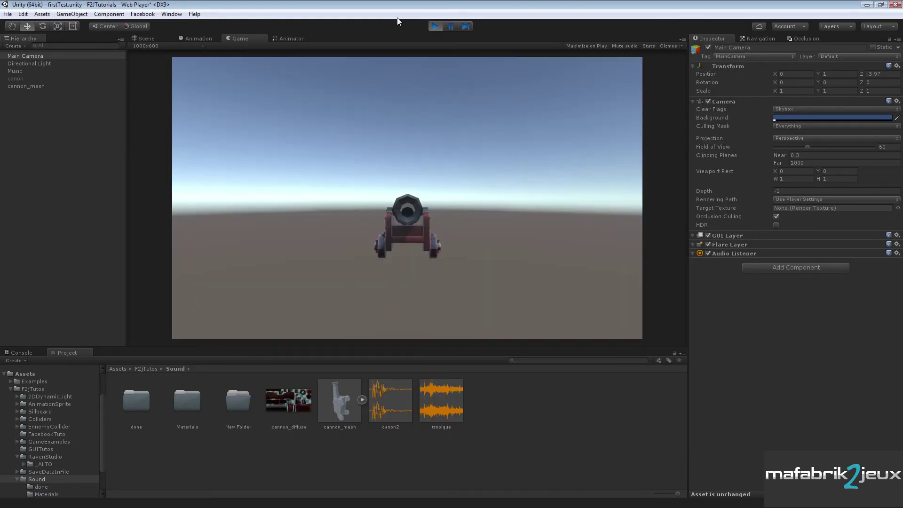
click(435, 27)
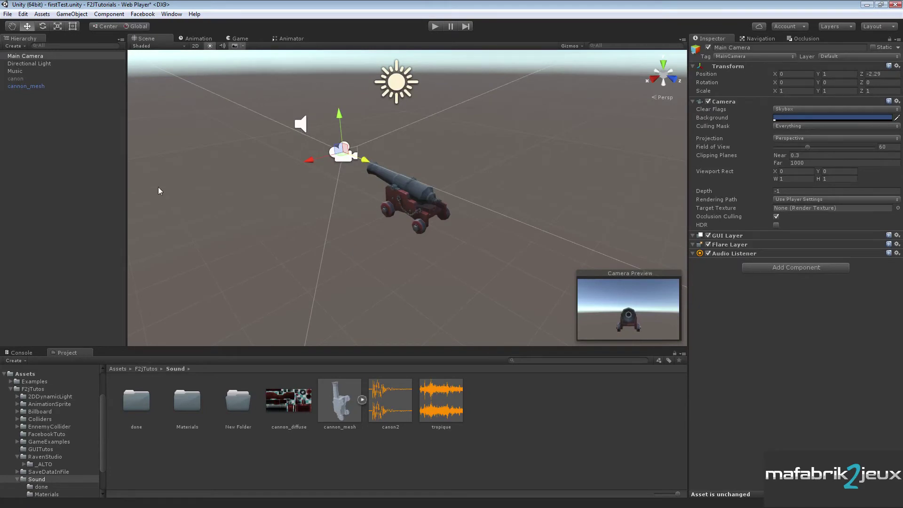
Step: Move cannon_mesh to X -3.32, confirm clicking it still plays the sound, then return to canon.cs
click(25, 89)
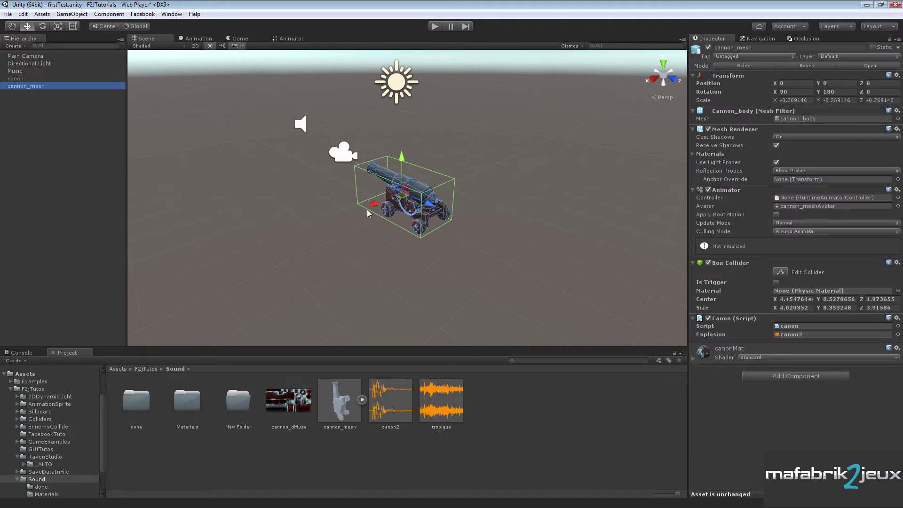
drag(373, 205, 461, 163)
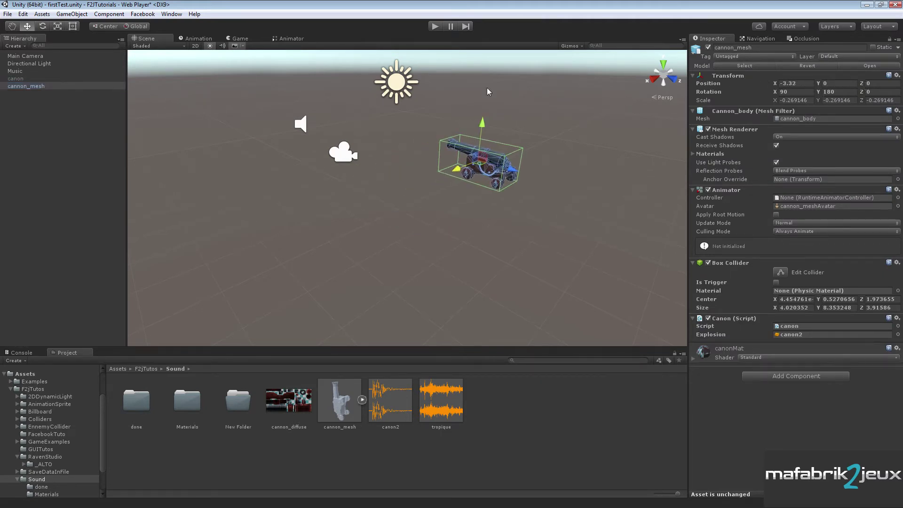
click(434, 27)
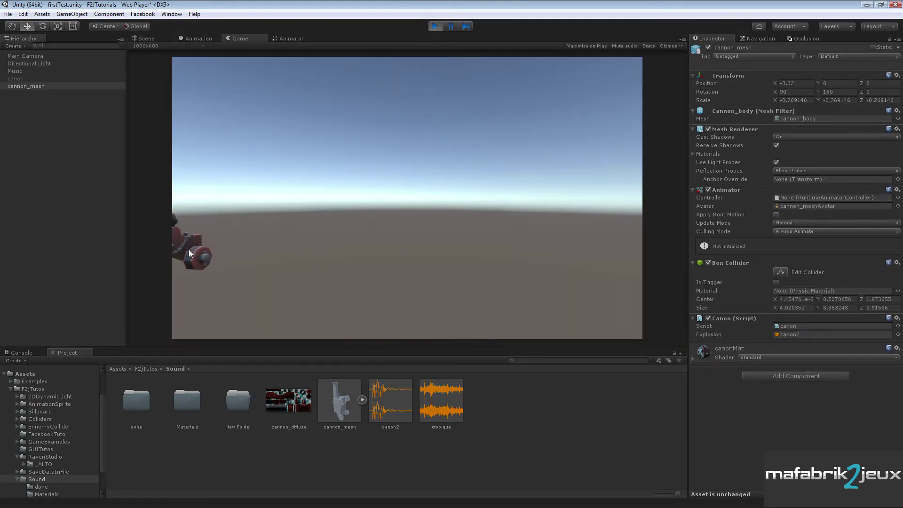
click(189, 252)
click(445, 28)
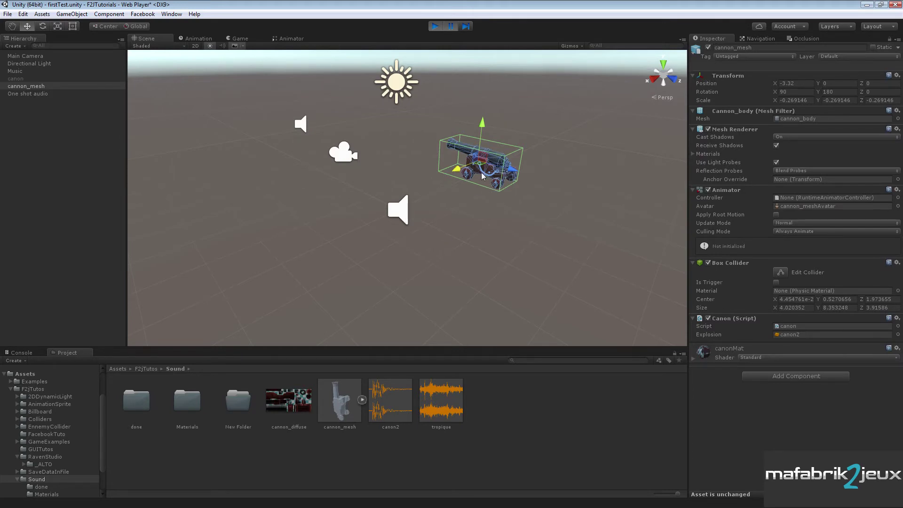
click(434, 26)
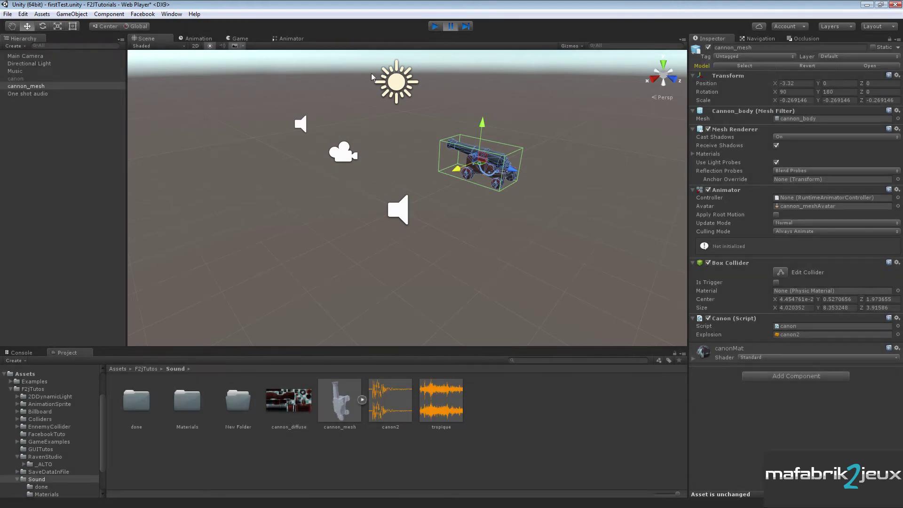
key(alt+Tab)
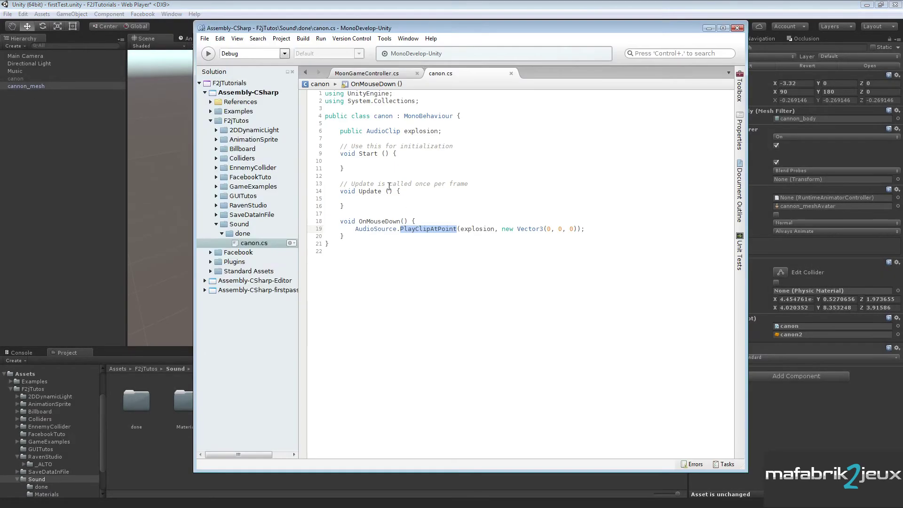
Step: Declare a private Transform field named tranform below the explosion field
click(549, 229)
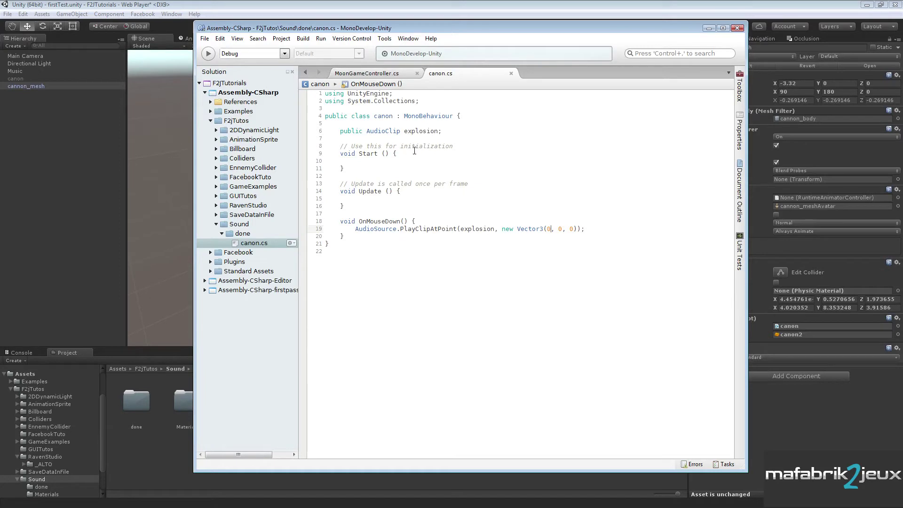
click(455, 131)
key(Return)
key(Return)
text(pr)
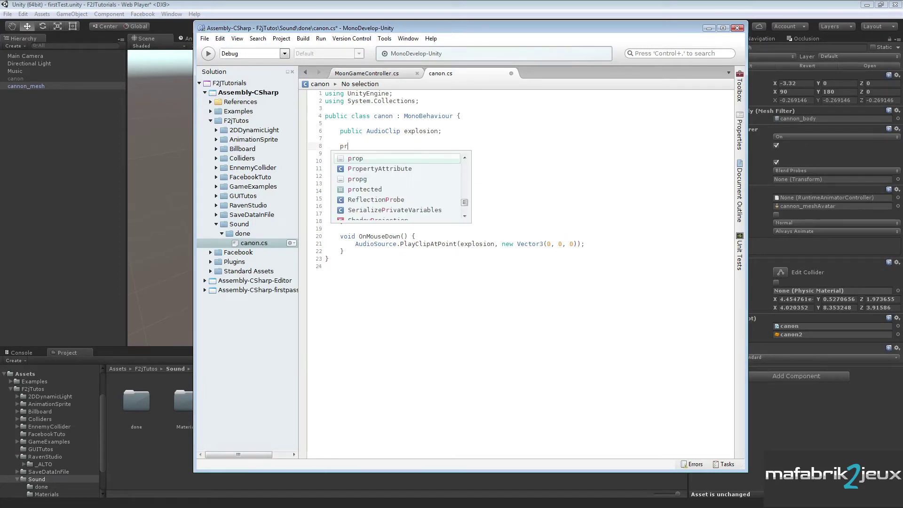
text(ivate TRans)
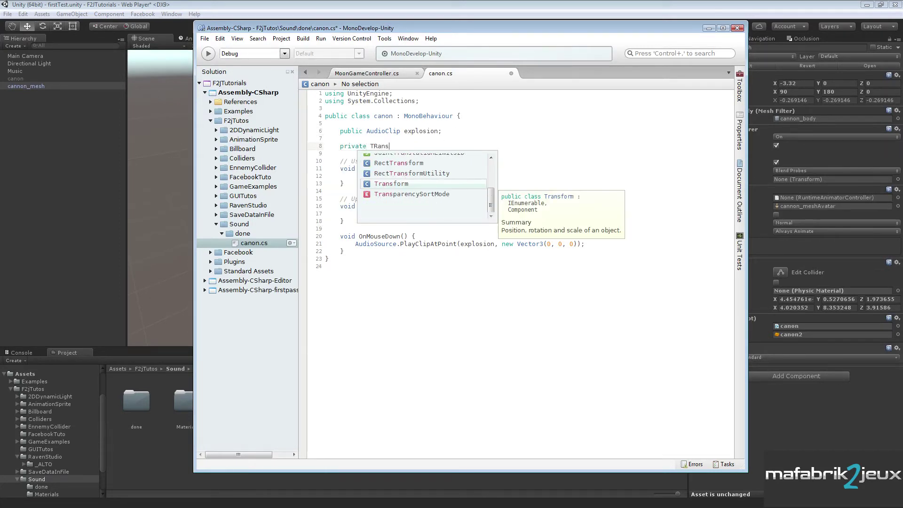
text(form)
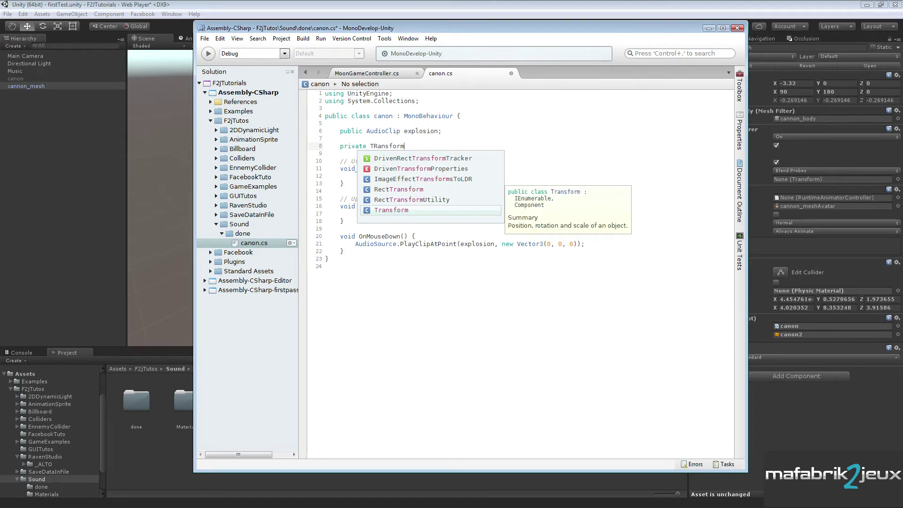
text( tran)
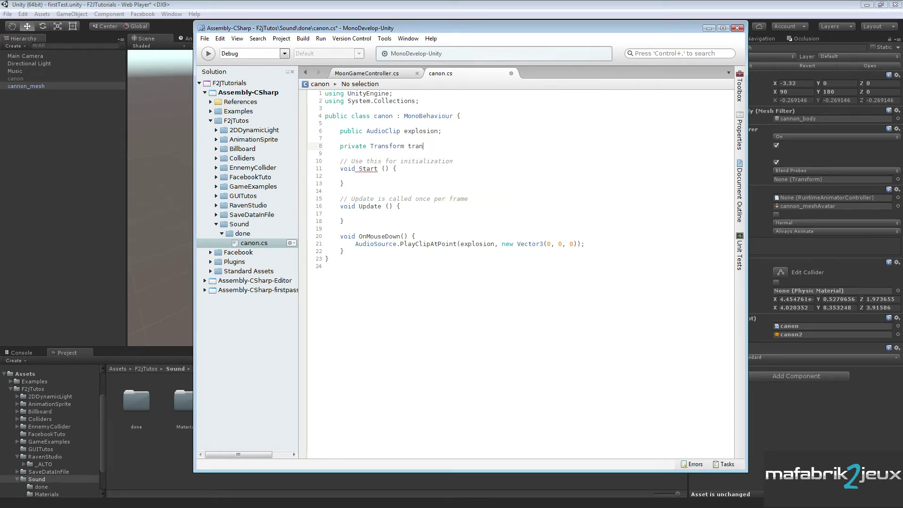
text(form;)
Step: In Start(), write tranform.GetComponent<Transform> (); using autocomplete
double_click(414, 148)
key(ctrl+c)
click(367, 175)
key(ctrl+v)
text(.)
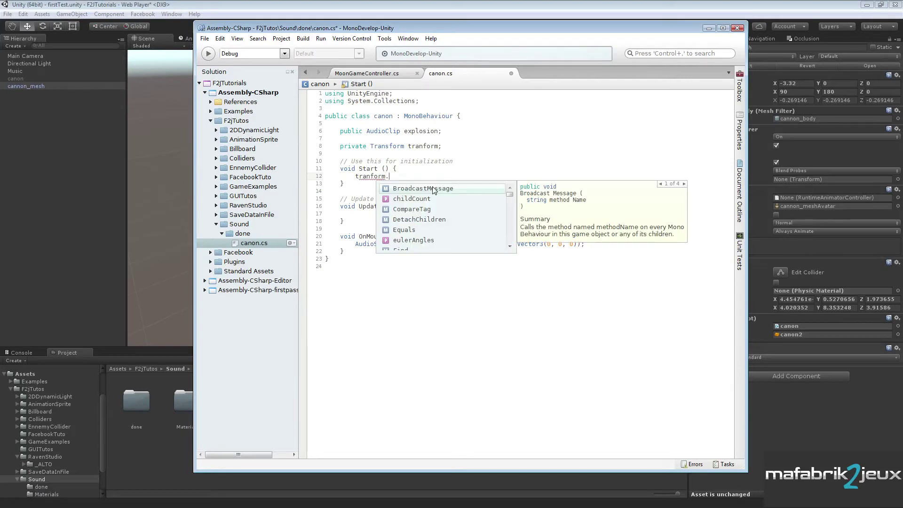
text(getC)
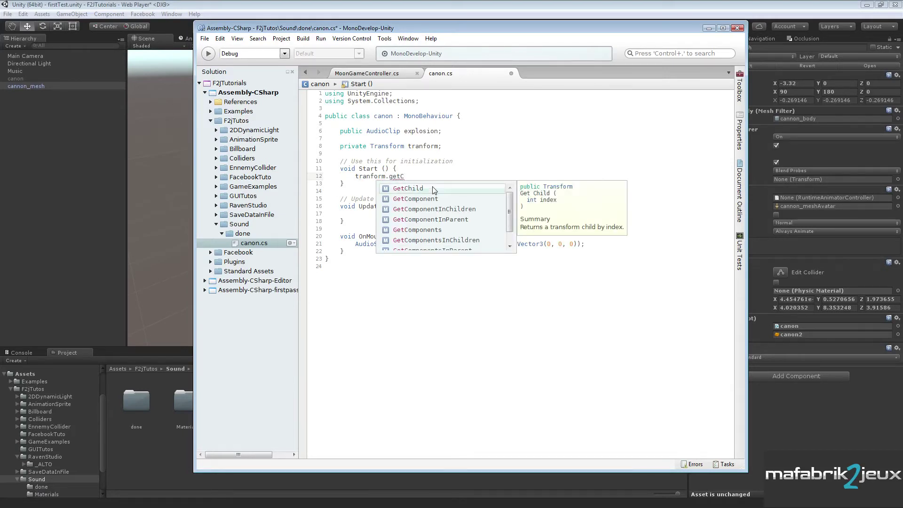
text(o)
key(Return)
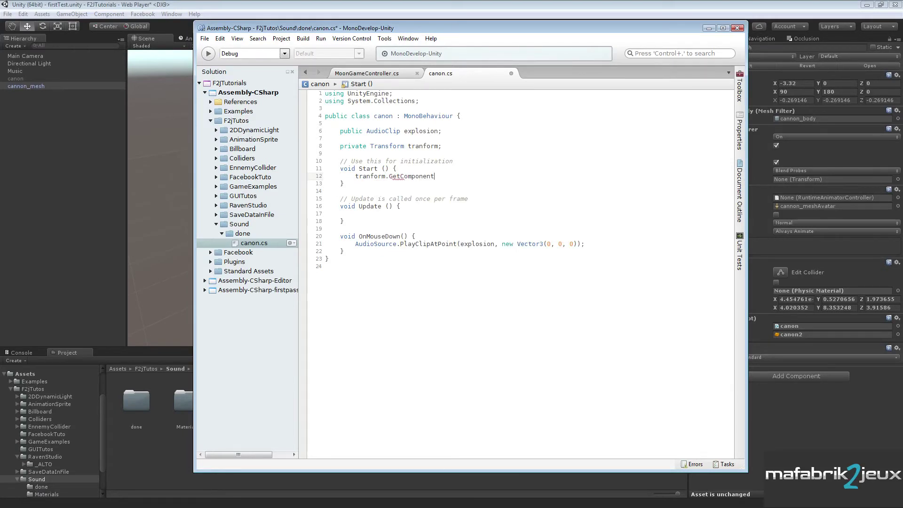
text(<Transf)
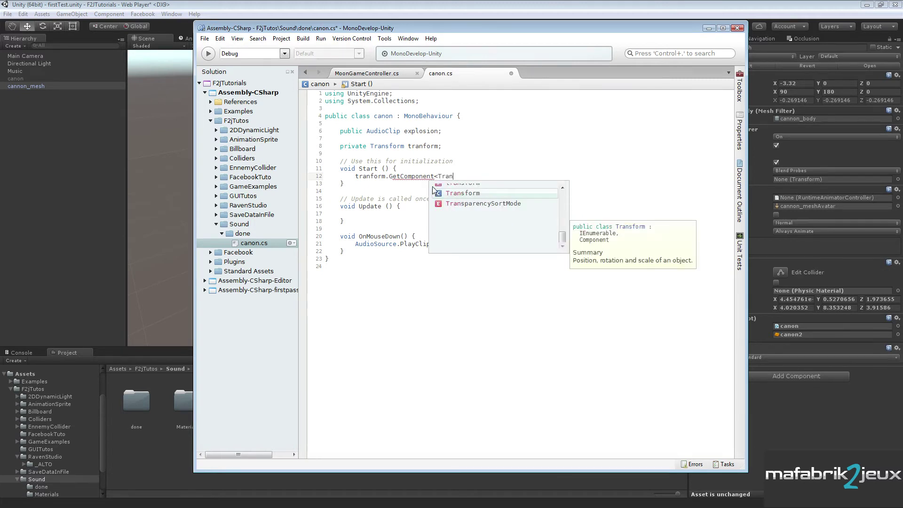
key(Return)
text(> ())
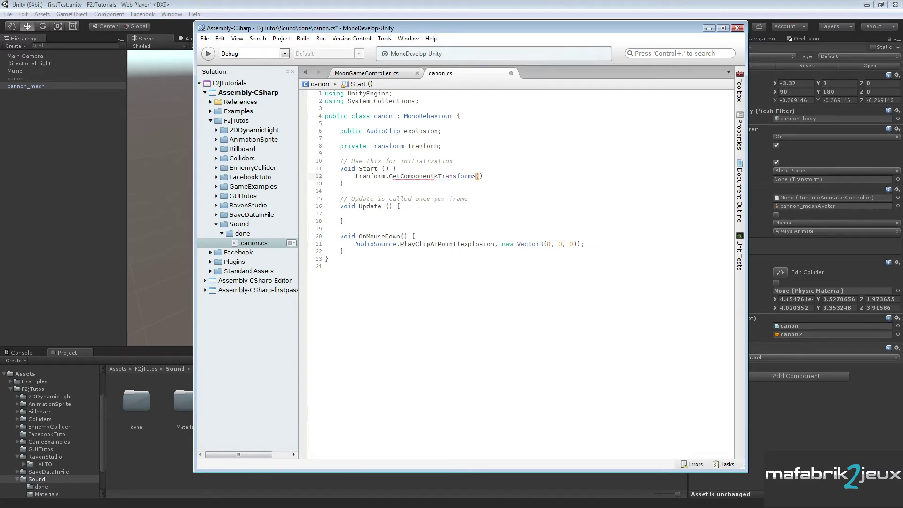
text(;)
Step: Change the field declaration to a Vector3 named canonPos
click(384, 145)
double_click(384, 145)
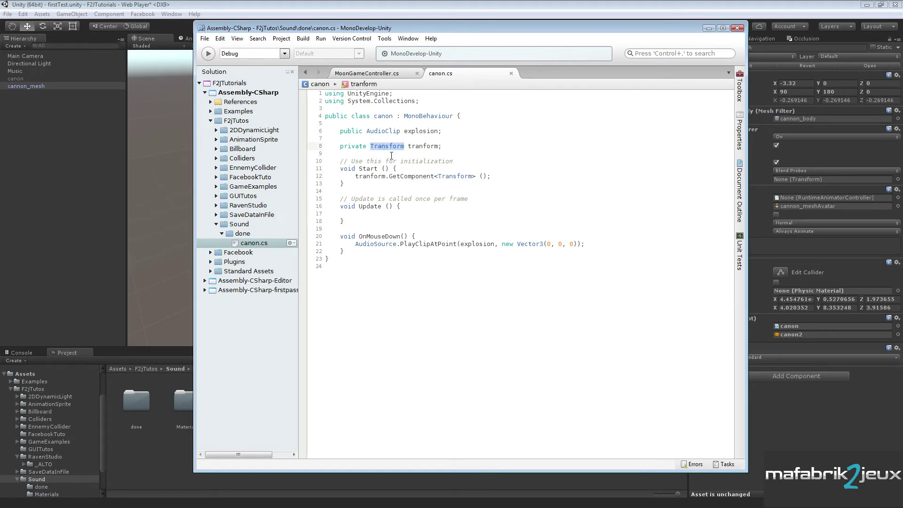
text(Vector3)
double_click(416, 145)
text(canon)
text(Pos;)
Step: Make Start() assign canonPos = GetComponent<Transform> ().position
double_click(409, 146)
key(ctrl+c)
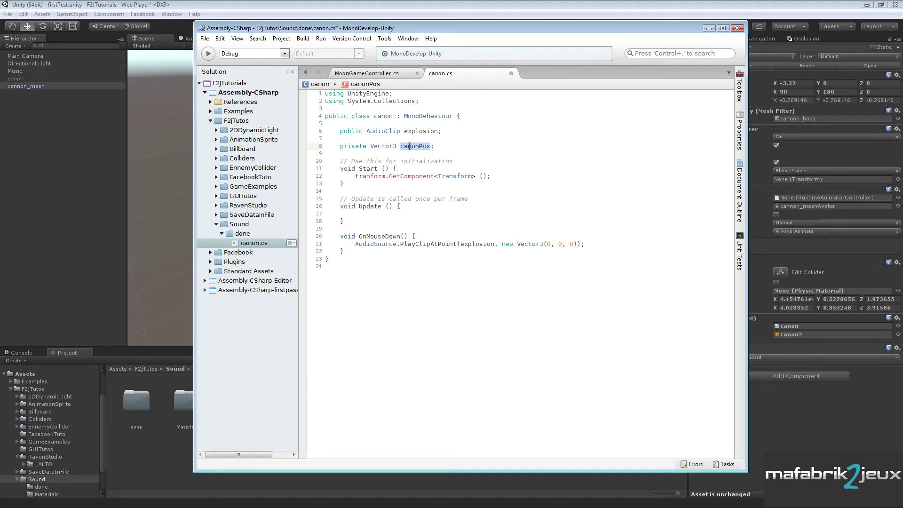
click(355, 176)
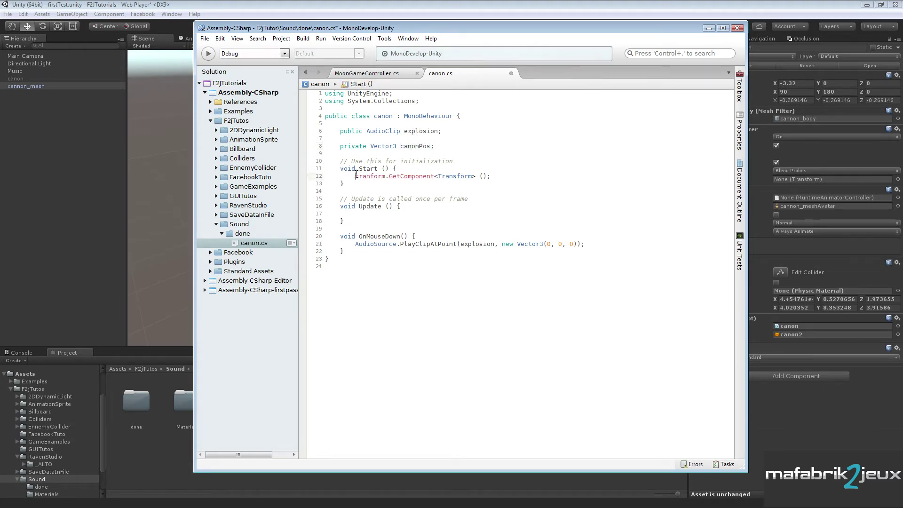
key(ctrl+v)
text(=)
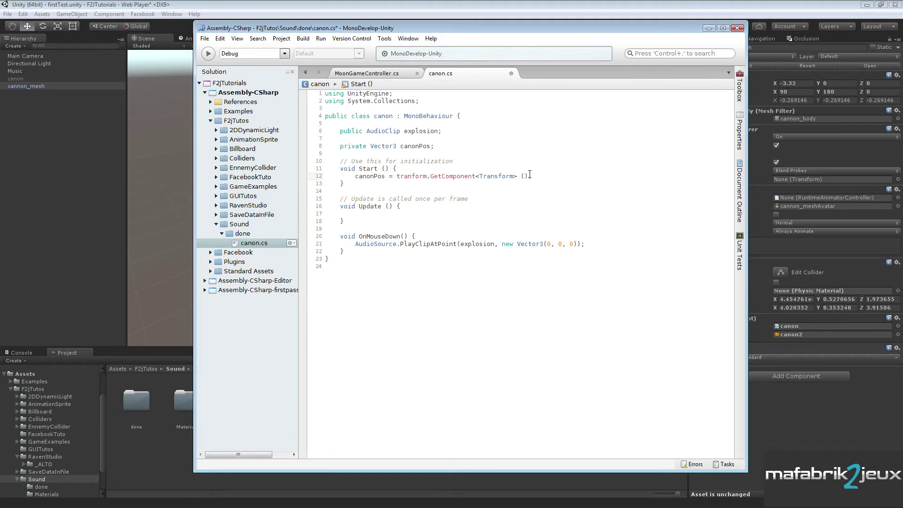
click(530, 174)
text(/po)
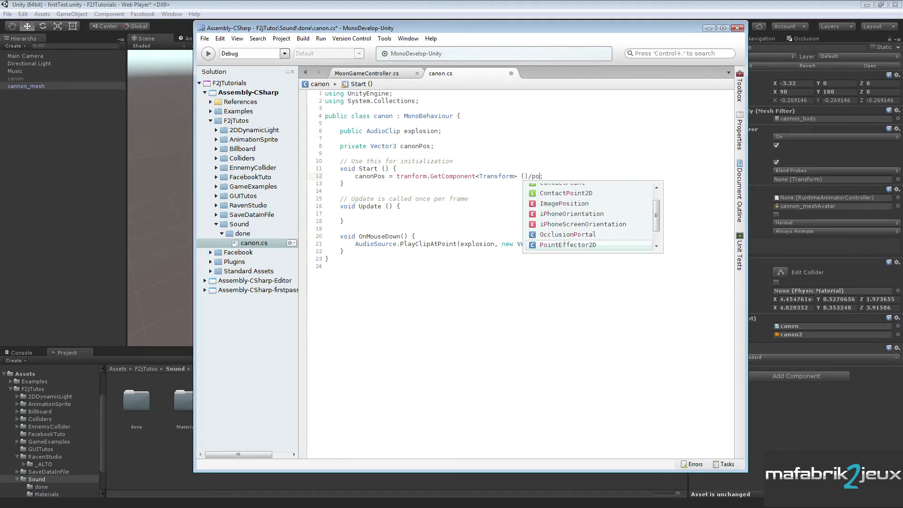
key(BackSpace)
key(BackSpace)
key(BackSpace)
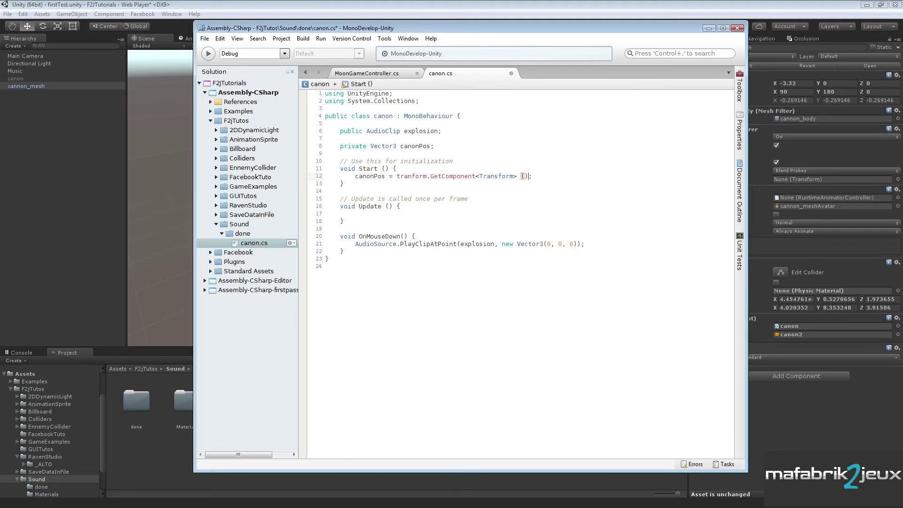
text(.p)
text(osition)
drag(397, 176, 431, 176)
key(BackSpace)
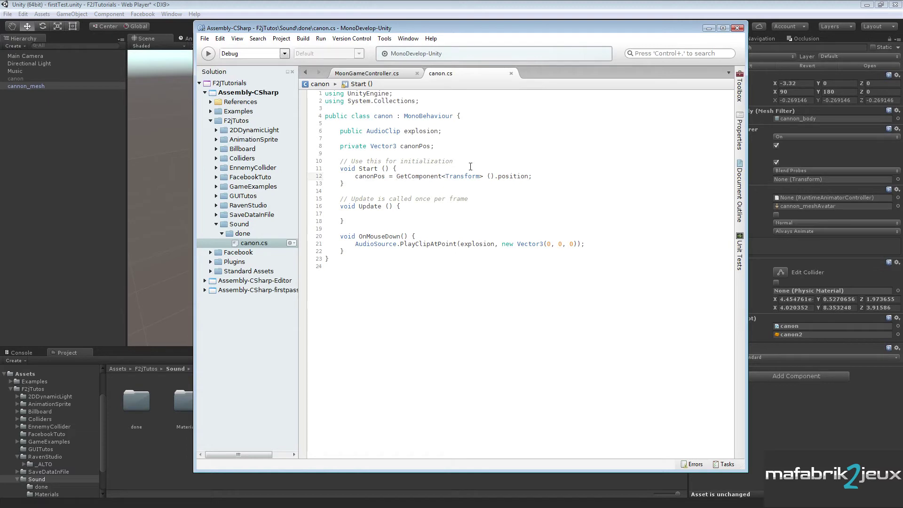
Step: Replace new Vector3(0, 0, 0) in PlayClipAtPoint with canonPos and save canon.cs
double_click(416, 146)
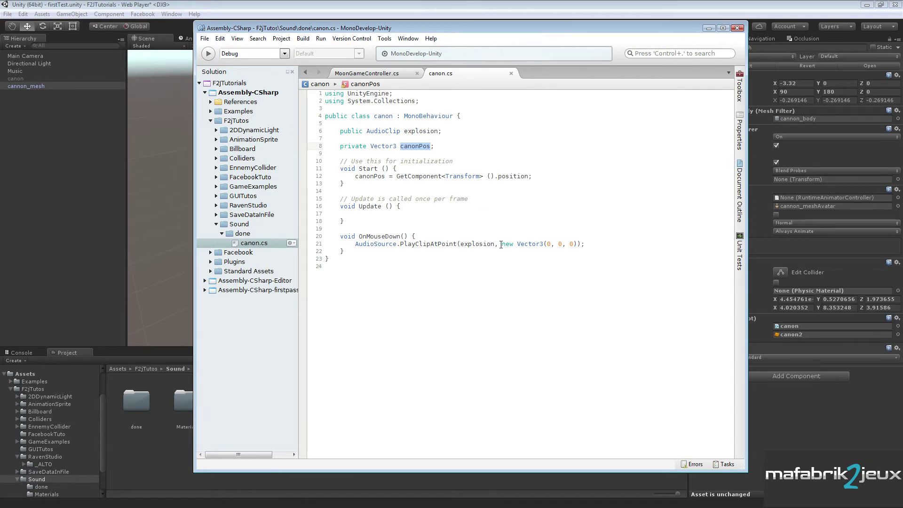
drag(502, 244, 576, 243)
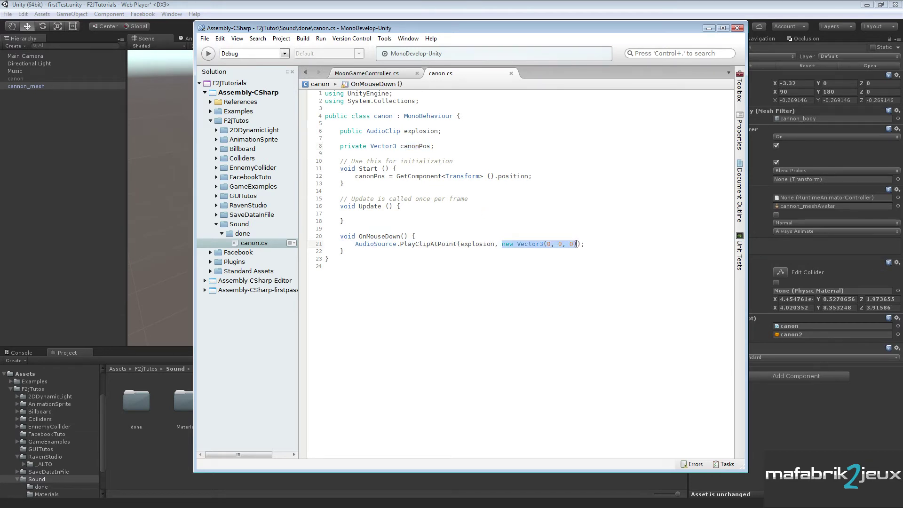
key(ctrl+v)
key(ctrl+s)
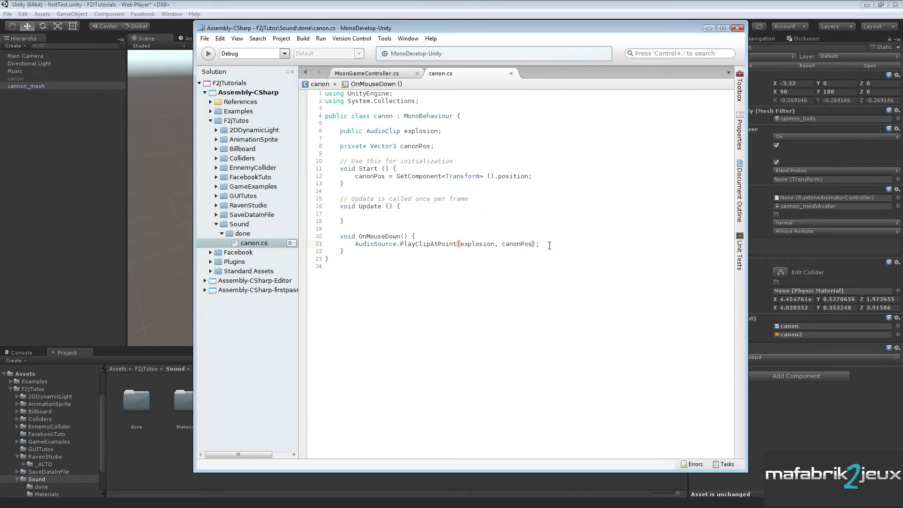
click(550, 245)
drag(396, 177, 490, 177)
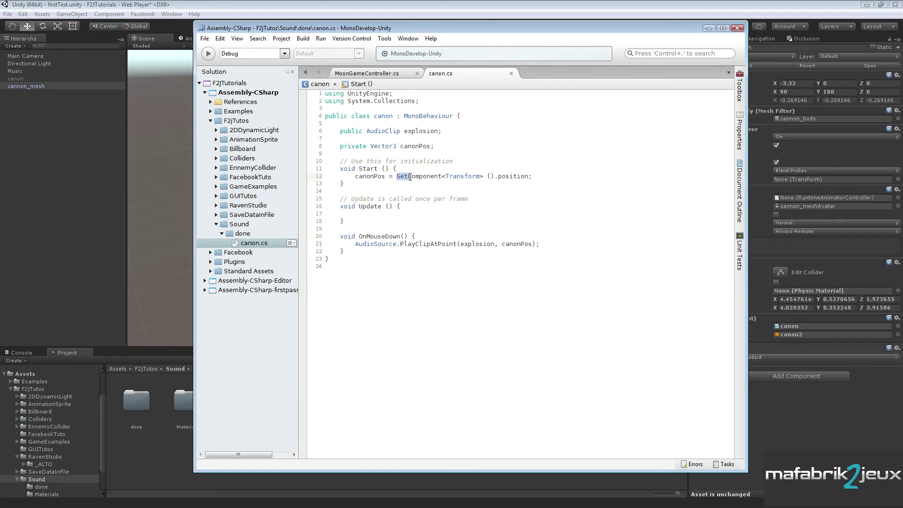
double_click(509, 176)
double_click(368, 176)
mouse_move(516, 245)
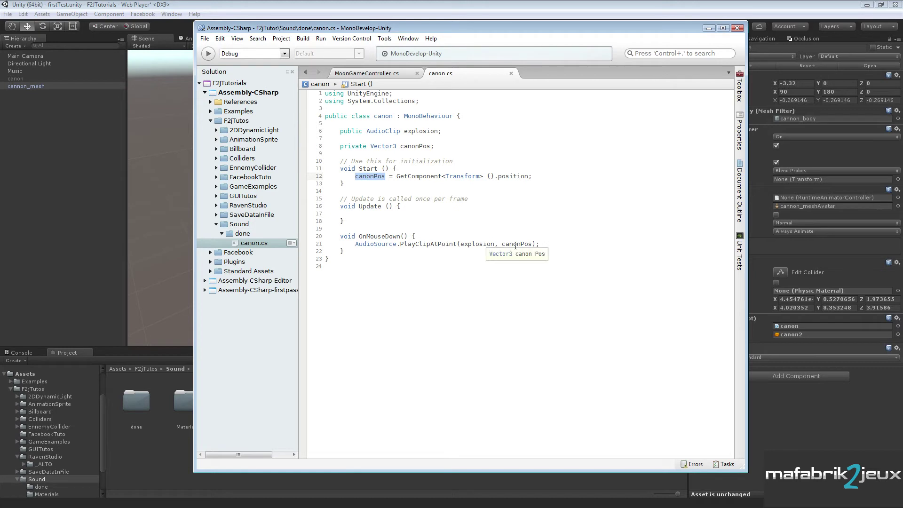
Step: Start play with Ctrl+P, click the cannon to hear the explosion, stop, and select Music
click(485, 9)
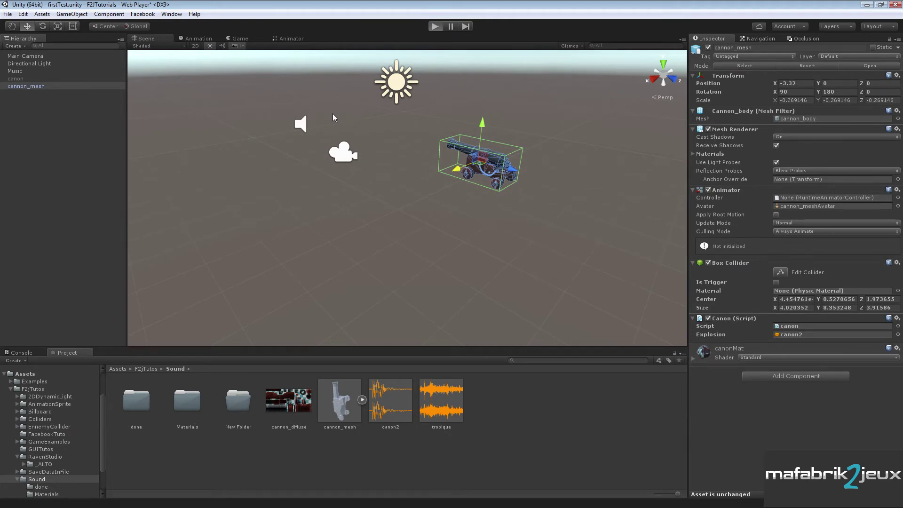
key(ctrl+p)
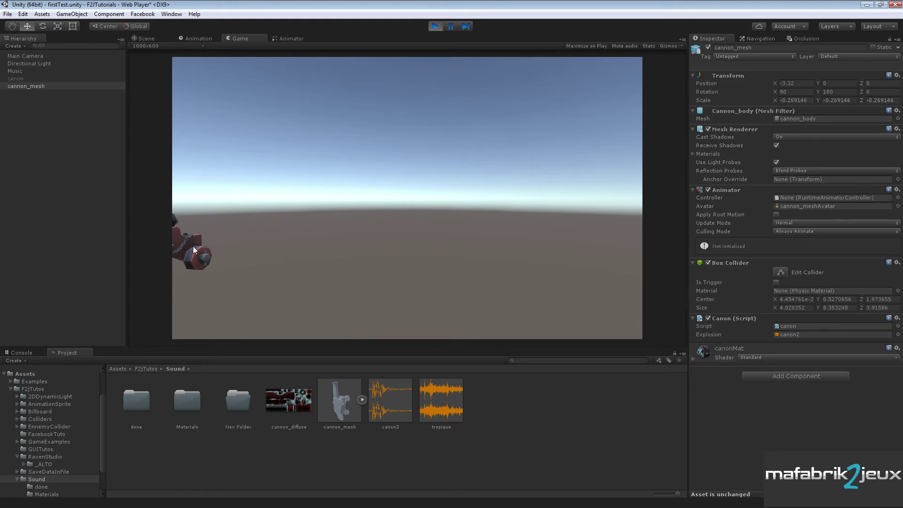
click(193, 247)
click(453, 27)
key(ctrl+1)
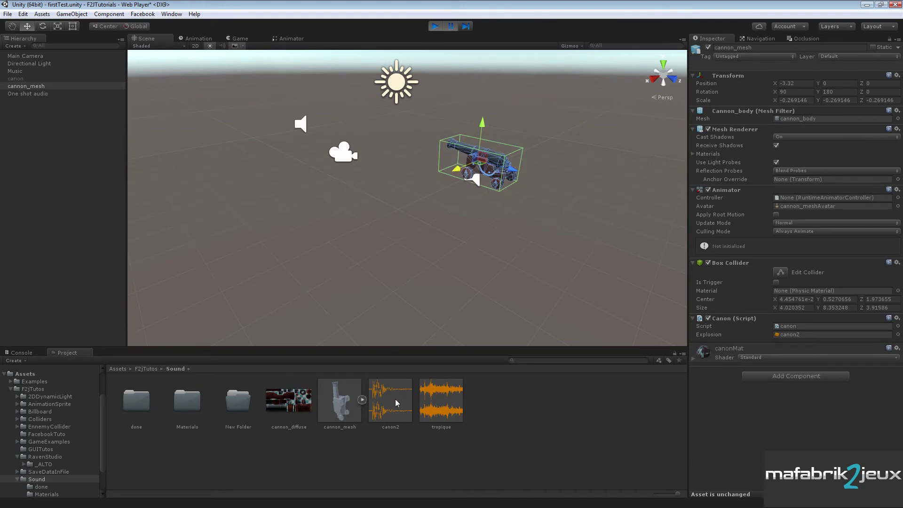
click(435, 27)
click(22, 72)
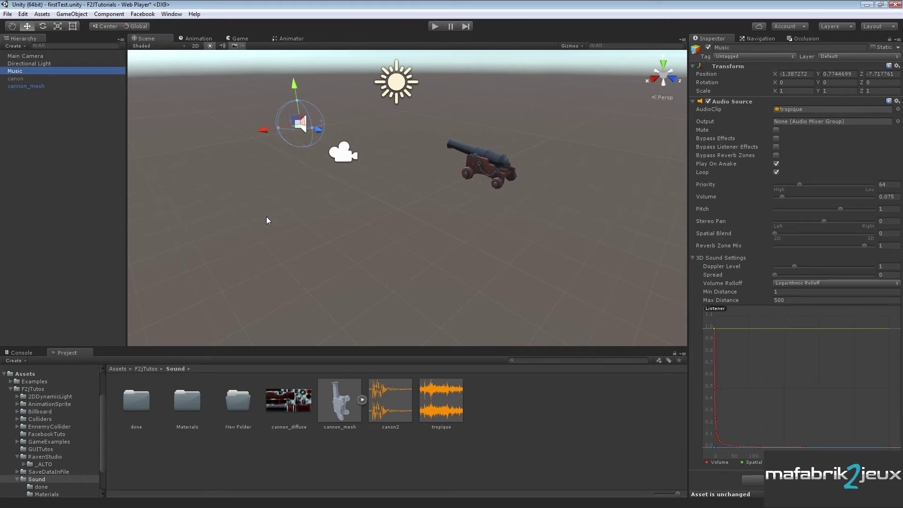
Step: Rename the New Folder in the Project panel to 'canon'
click(38, 132)
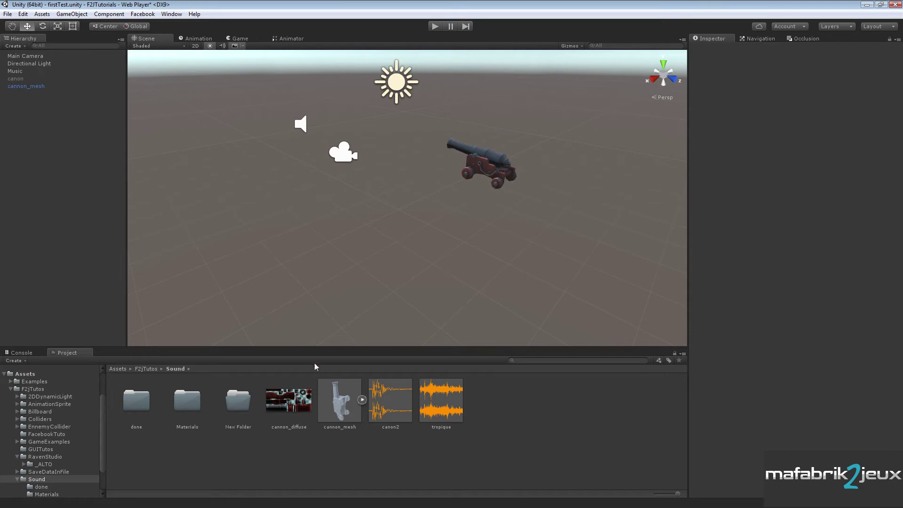
double_click(231, 400)
click(170, 368)
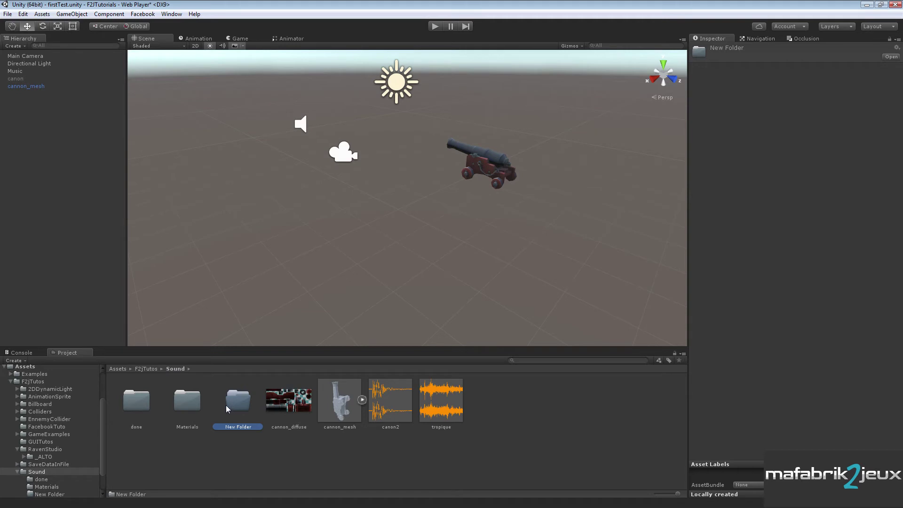
key(F2)
text(canon)
key(Return)
Step: Move the cannon_diffuse texture and cannon_mesh model into the canon folder
click(284, 409)
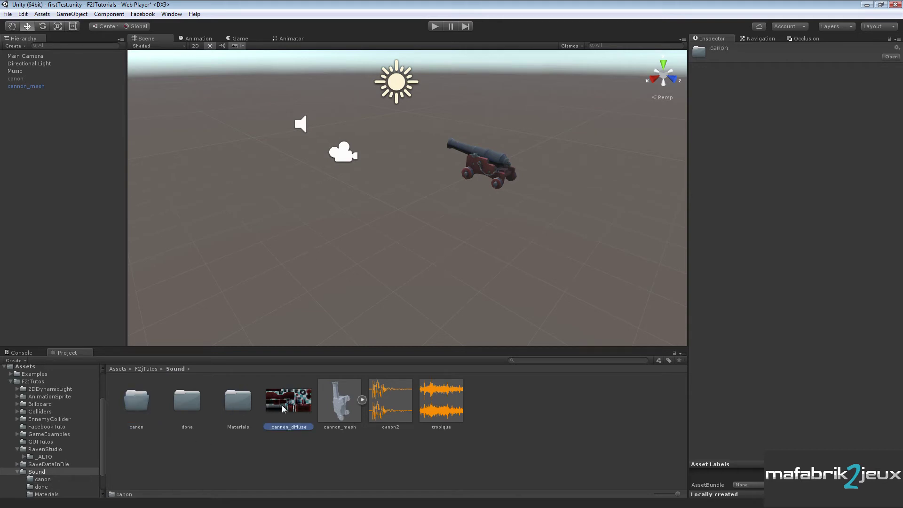
drag(147, 418, 140, 401)
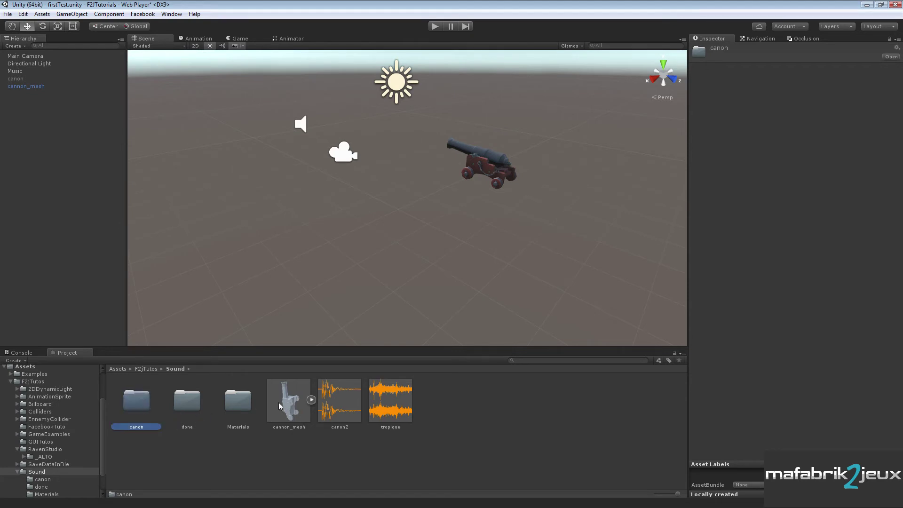
mouse_move(279, 405)
mouse_down()
mouse_move(164, 416)
mouse_move(136, 406)
mouse_up()
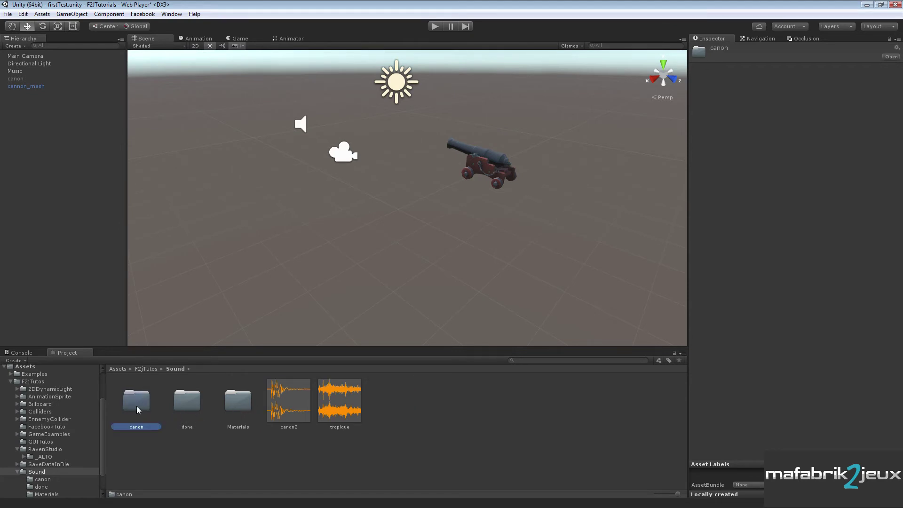
Step: Inspect the cannon_diffuse material in Materials, then select the canon object in the scene
double_click(236, 399)
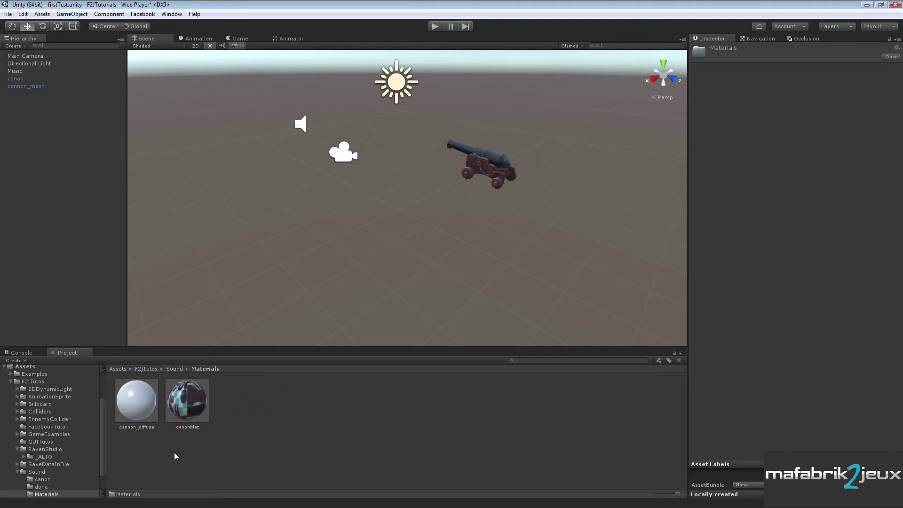
click(145, 414)
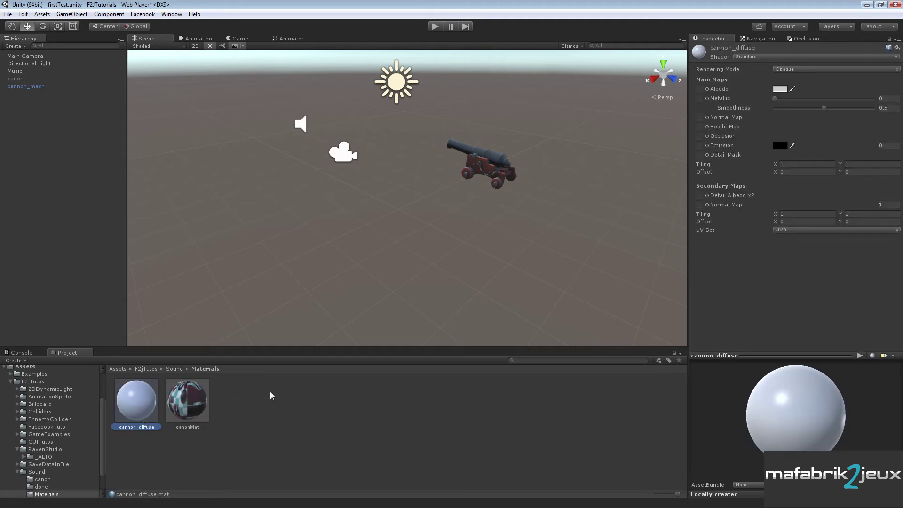
click(175, 368)
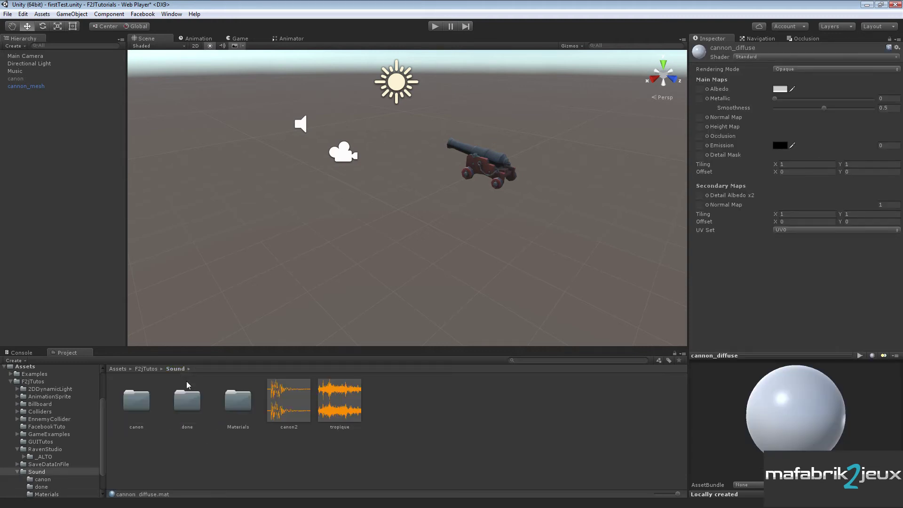
click(406, 385)
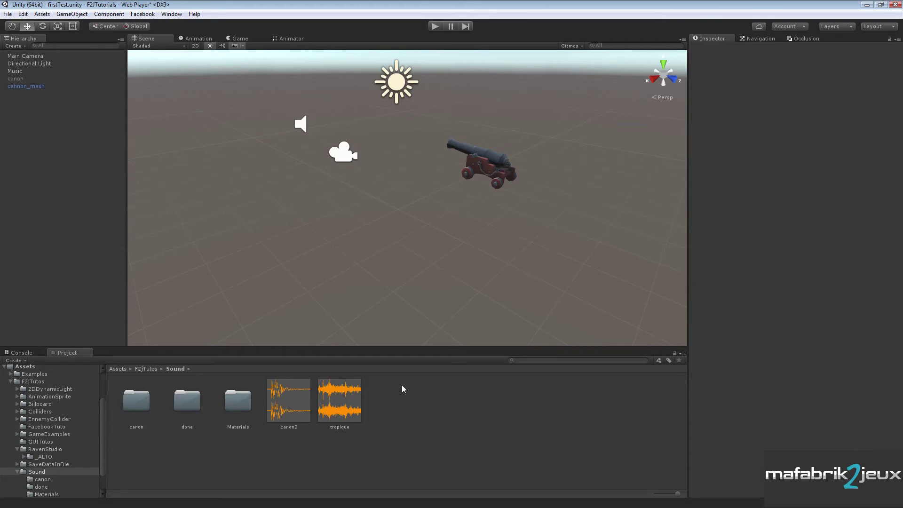
click(19, 79)
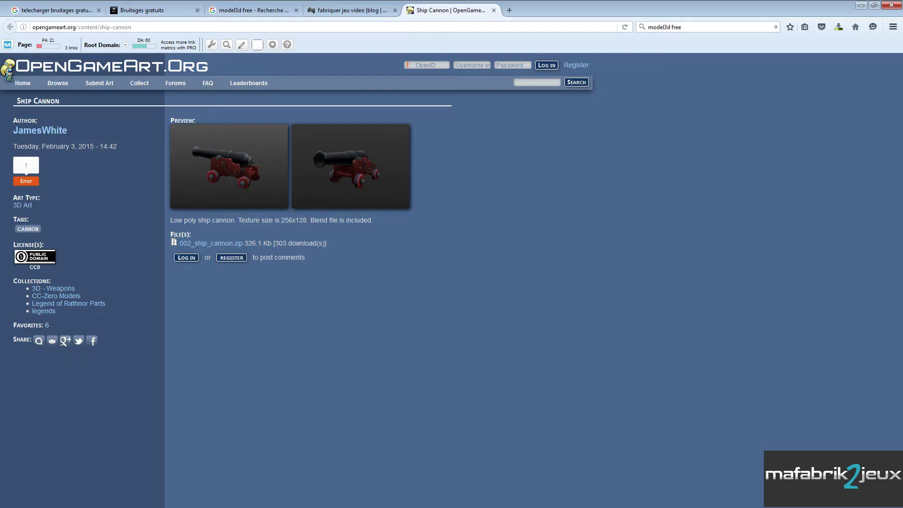
Step: Switch to the 'Bruitages gratuits' tab of universal-soundbank.com
click(186, 9)
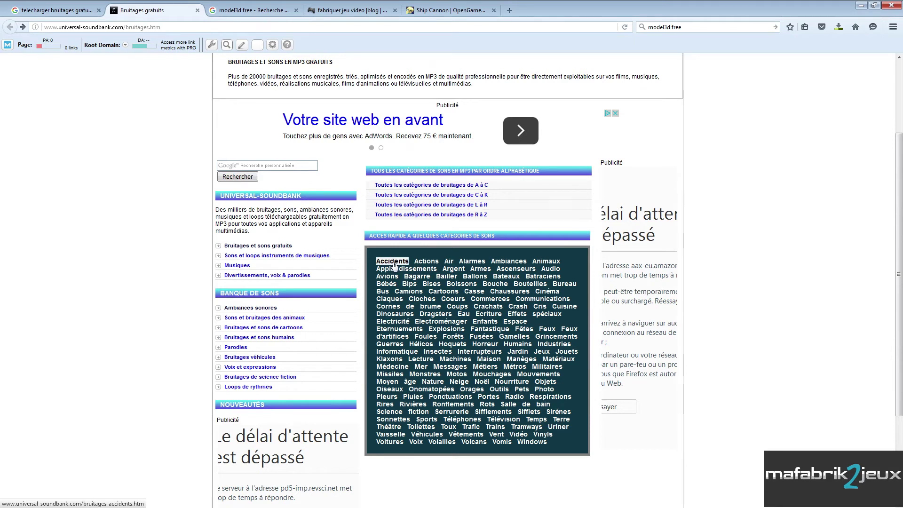
Step: Open the Alarmes category and preview the first alarm sound
click(473, 262)
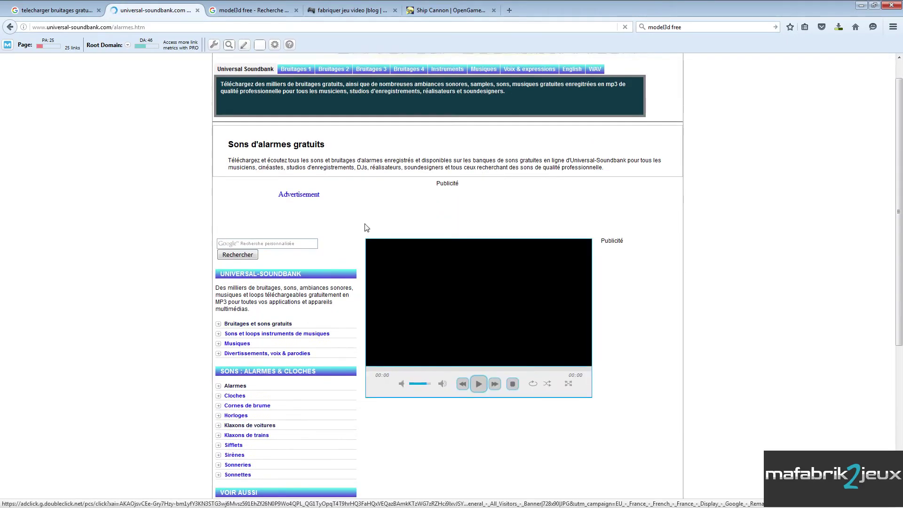
scroll(390, 239, down, 6)
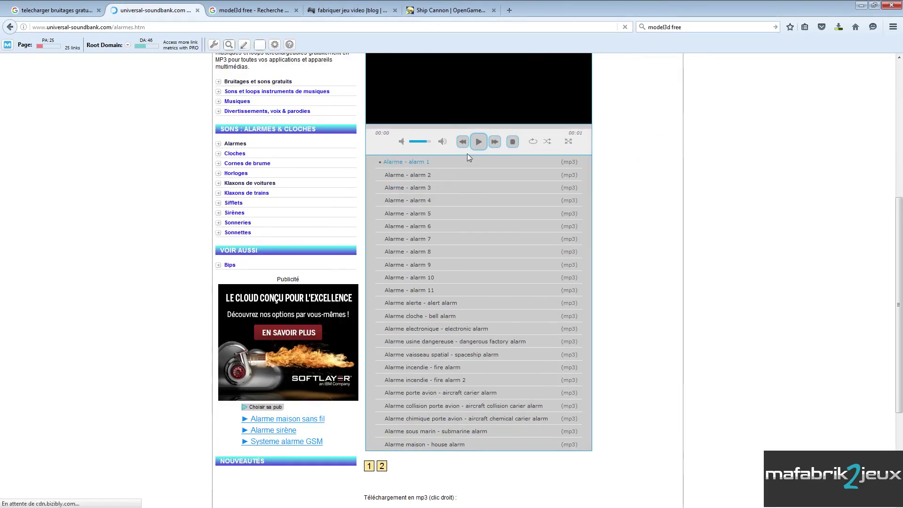
click(479, 142)
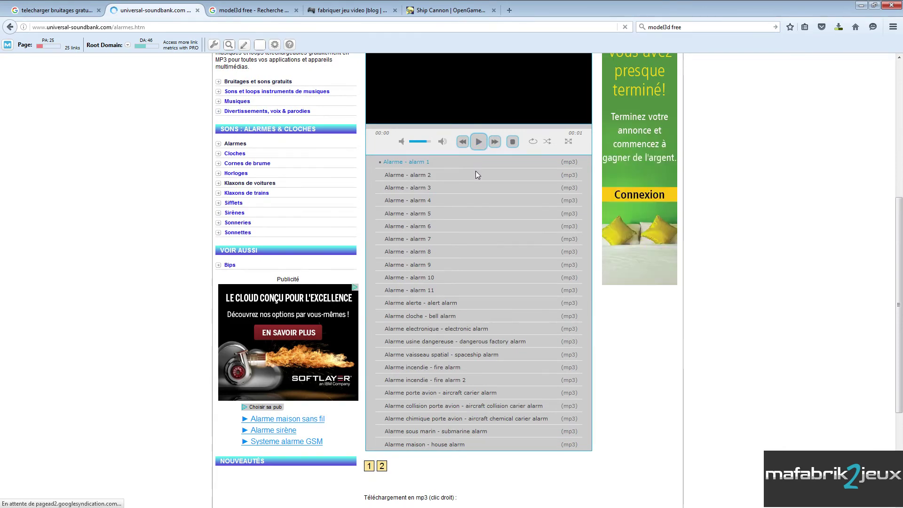
click(479, 197)
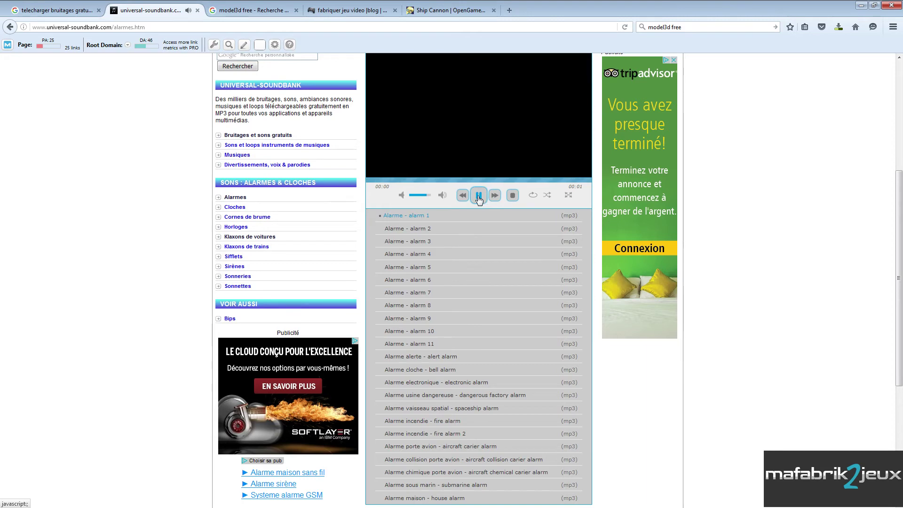
click(472, 222)
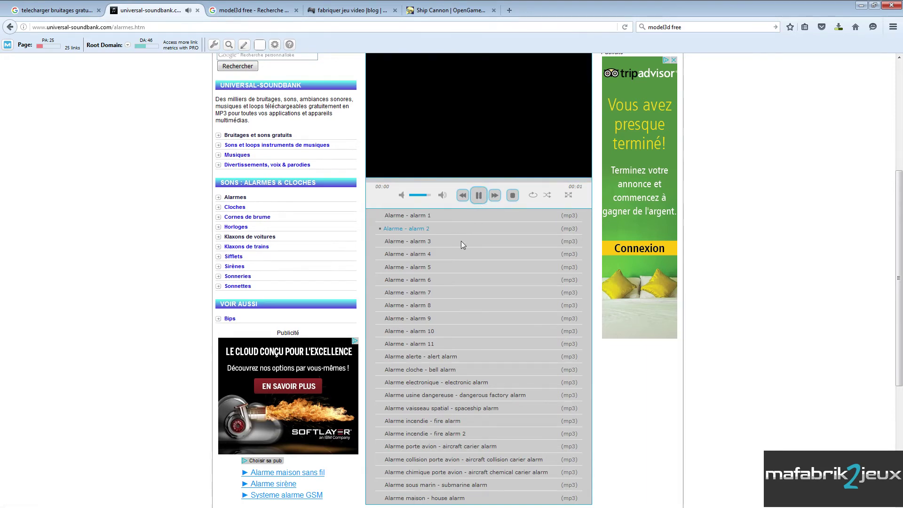
Step: Bring up the link options for the 'Alarme 01' download
scroll(607, 313, down, 3)
scroll(641, 310, down, 2)
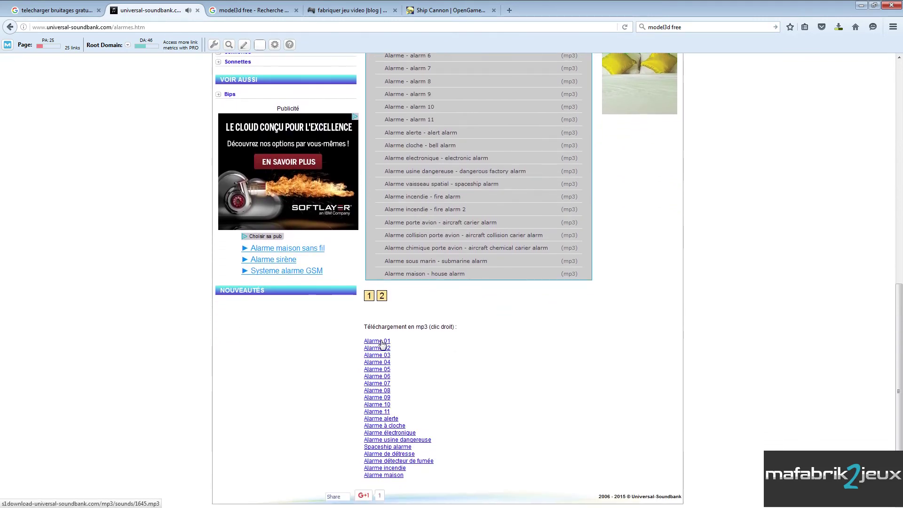
right_click(390, 344)
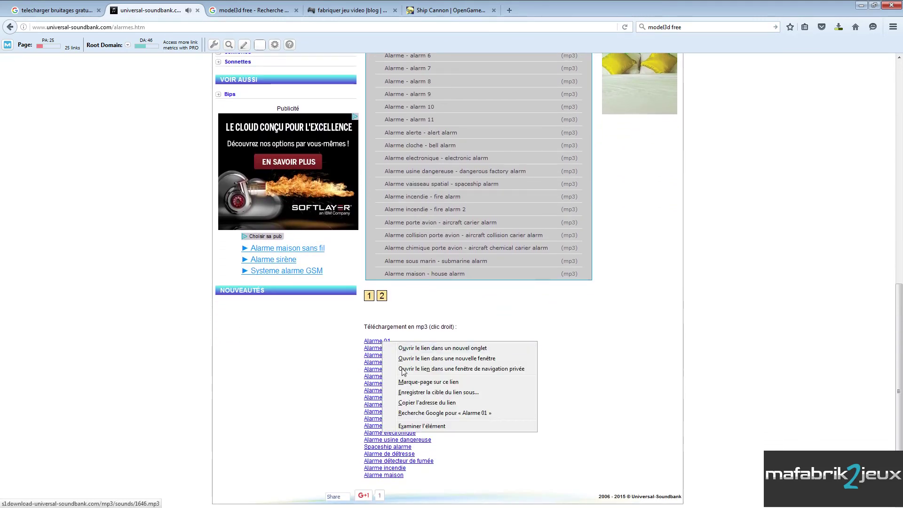
Step: Save Alarme 01 as alarme.mp3 in the Sound folder, then return to the categories page
click(412, 397)
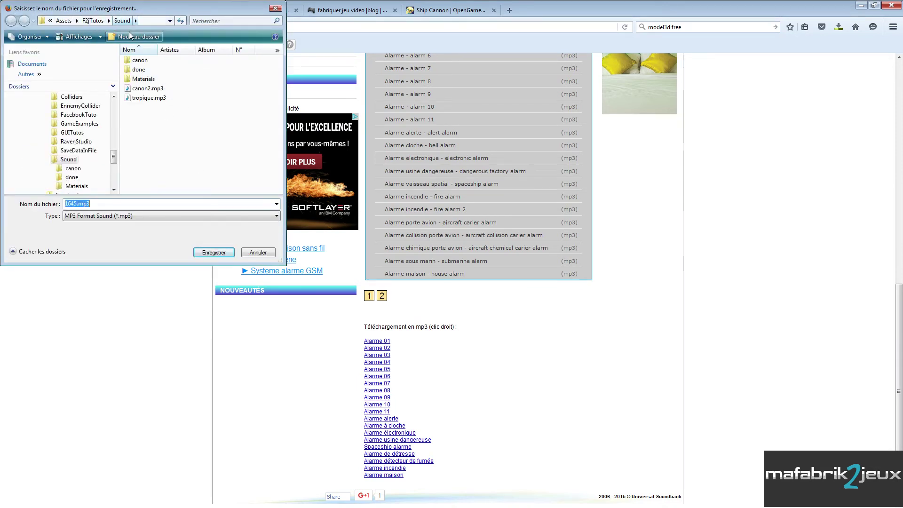
drag(76, 203, 54, 206)
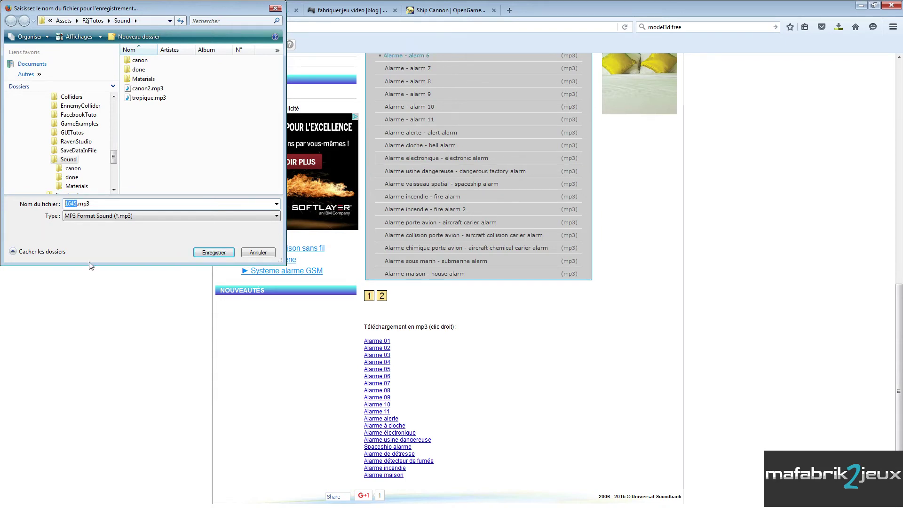
text(alarme)
click(214, 253)
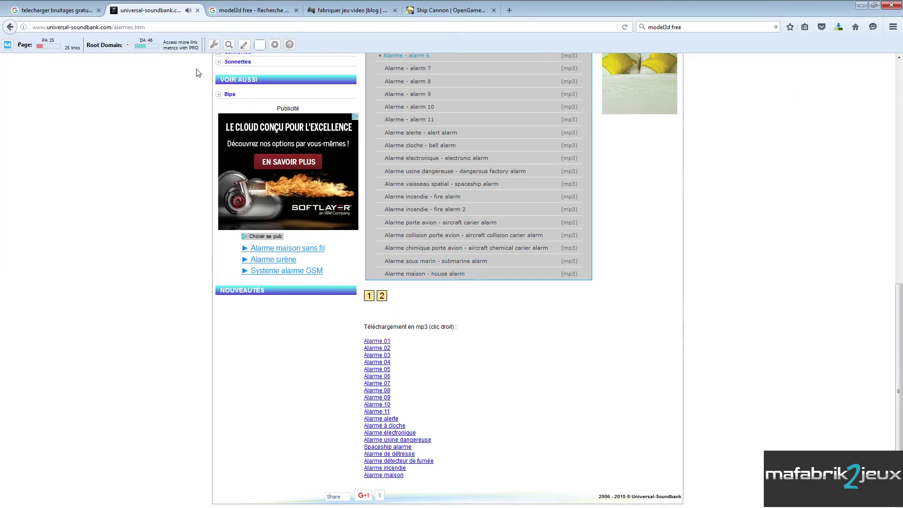
click(9, 28)
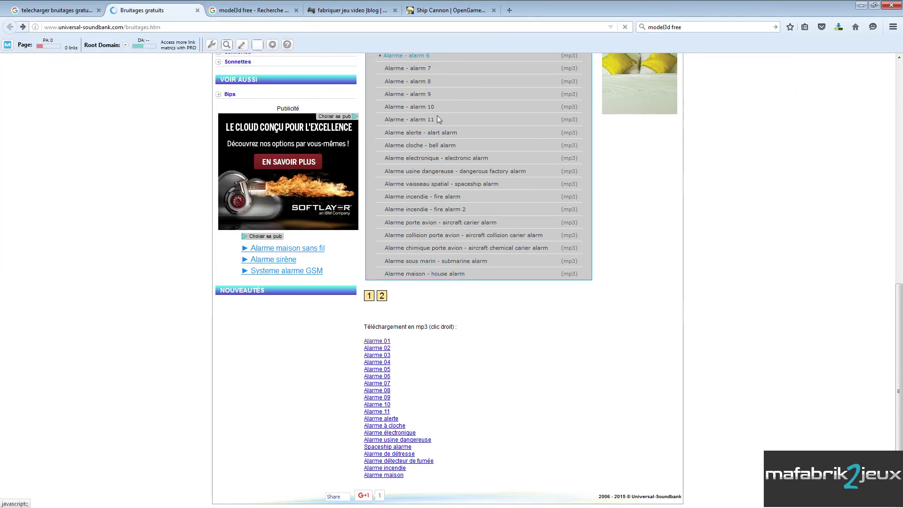
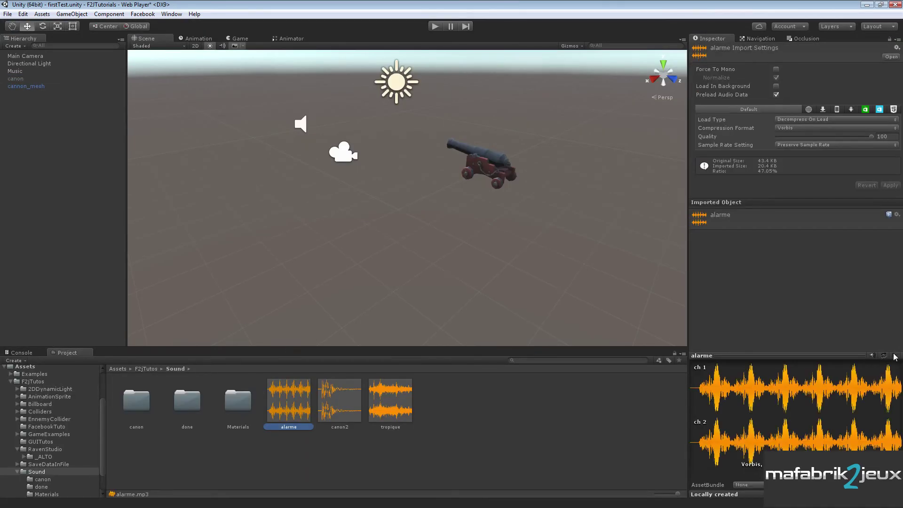
Step: Preview the alarme sound clip, then deselect it so no asset is inspected
click(895, 355)
click(32, 125)
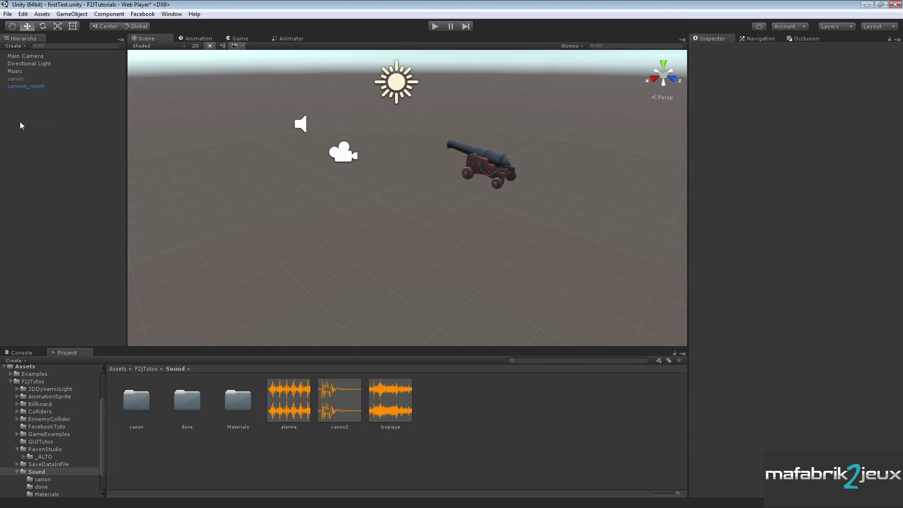
right_click(20, 121)
Step: Create an empty GameObject named 'zone' and add a Sphere Collider to it
click(58, 204)
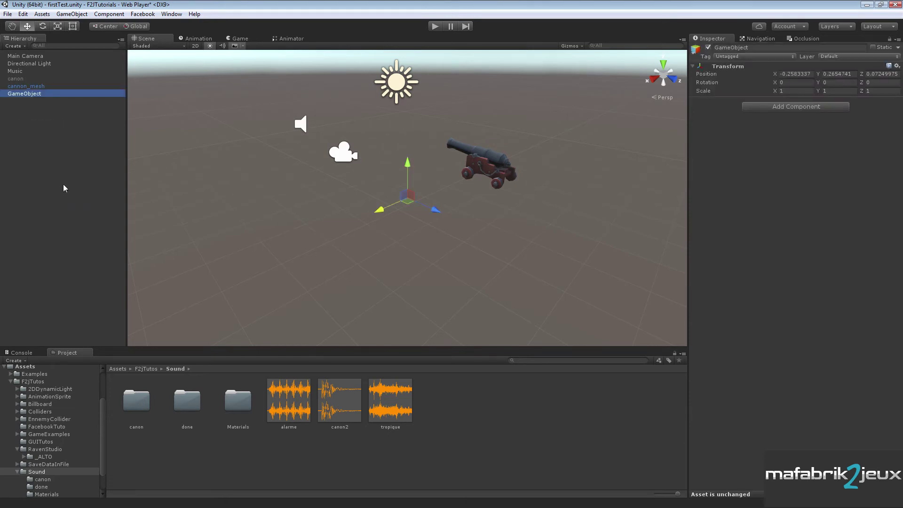
key(F2)
text(zone)
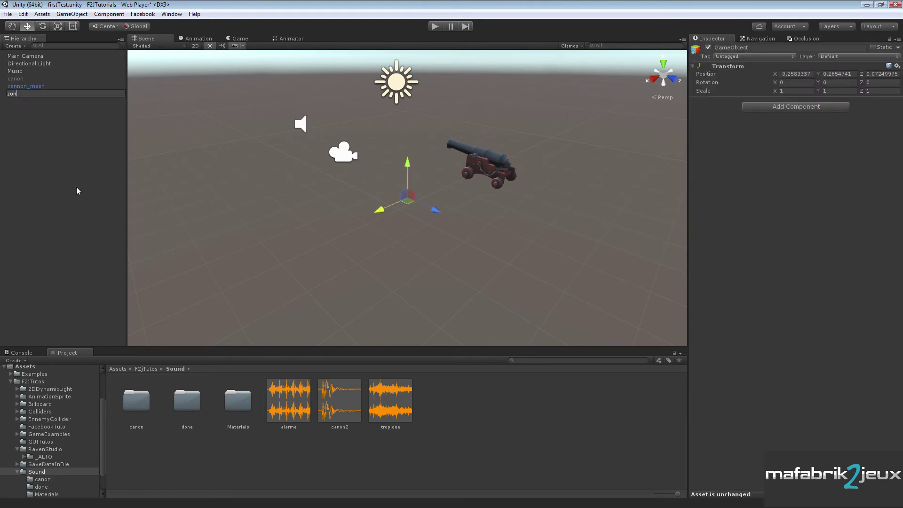
key(Return)
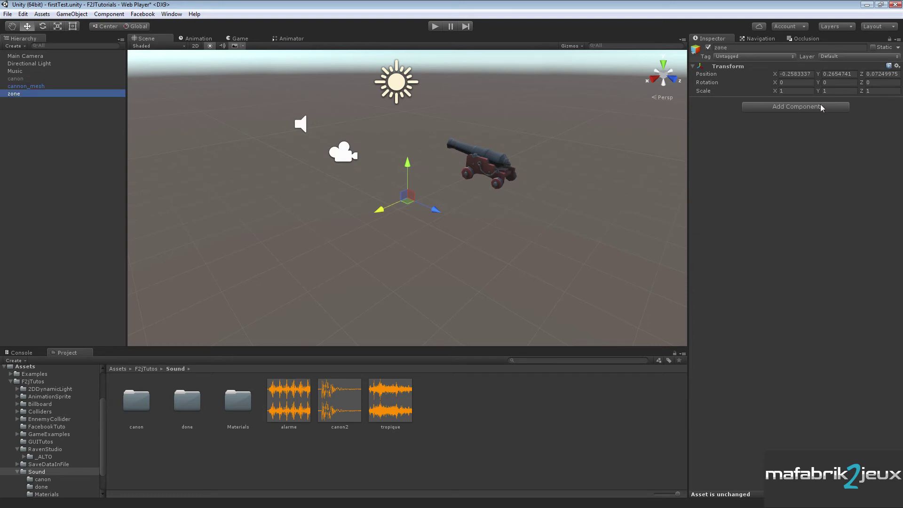
click(800, 107)
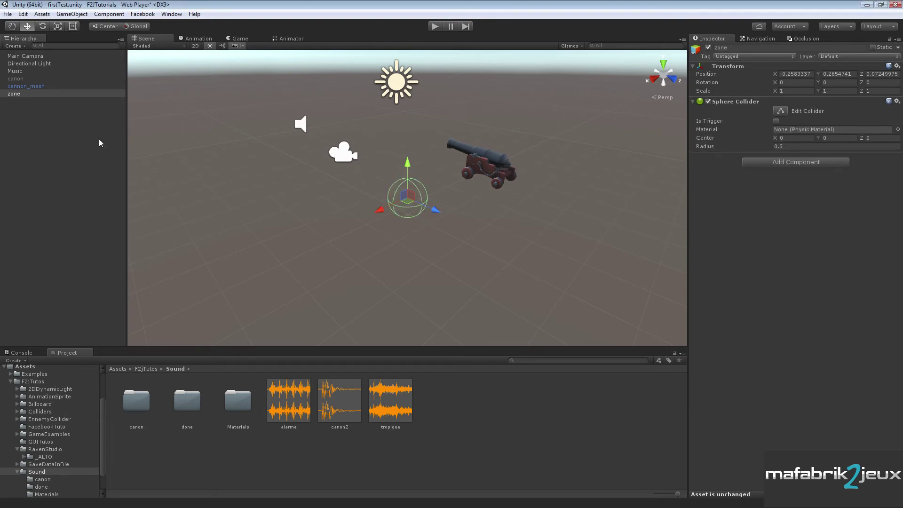
Step: Enlarge zone's sphere collider to radius about 1.43 and move zone to X 1.43
click(780, 111)
drag(422, 208, 452, 218)
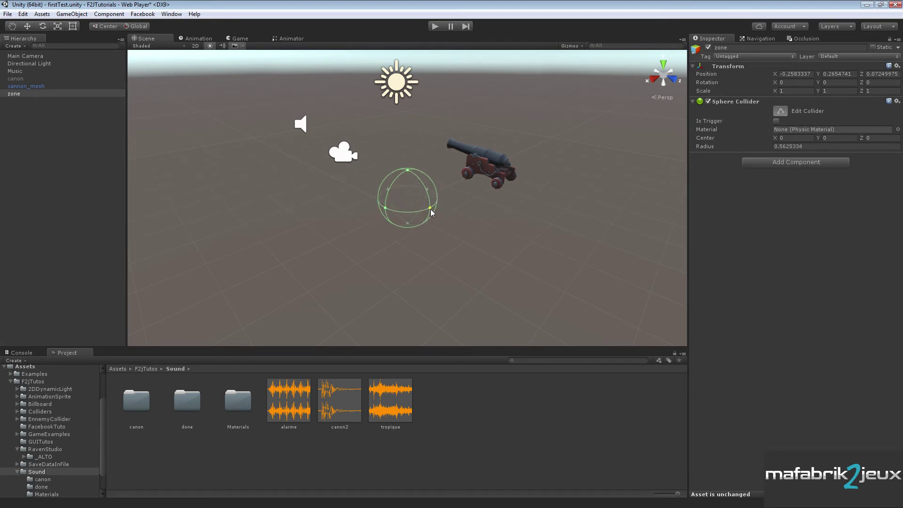
click(28, 27)
drag(381, 211, 340, 233)
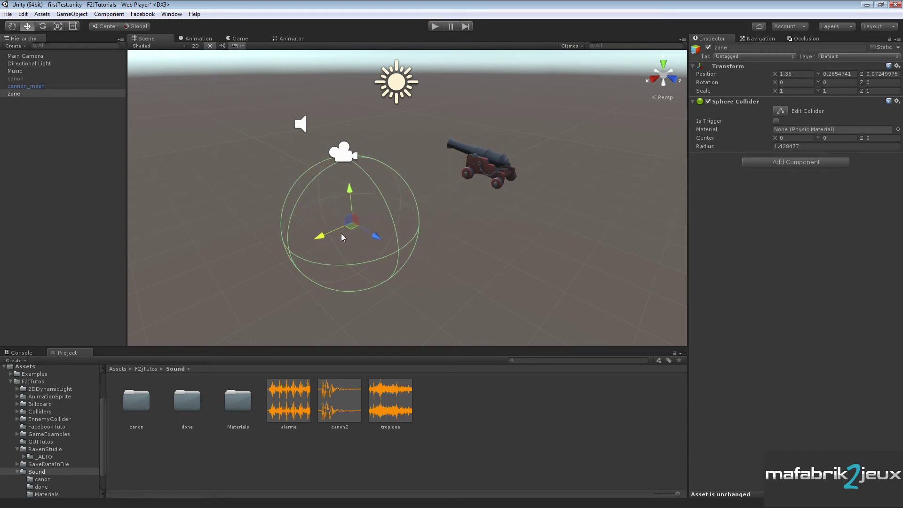
Step: Check the Game view, pull Main Camera back to Z -7.27, then reselect zone
click(240, 39)
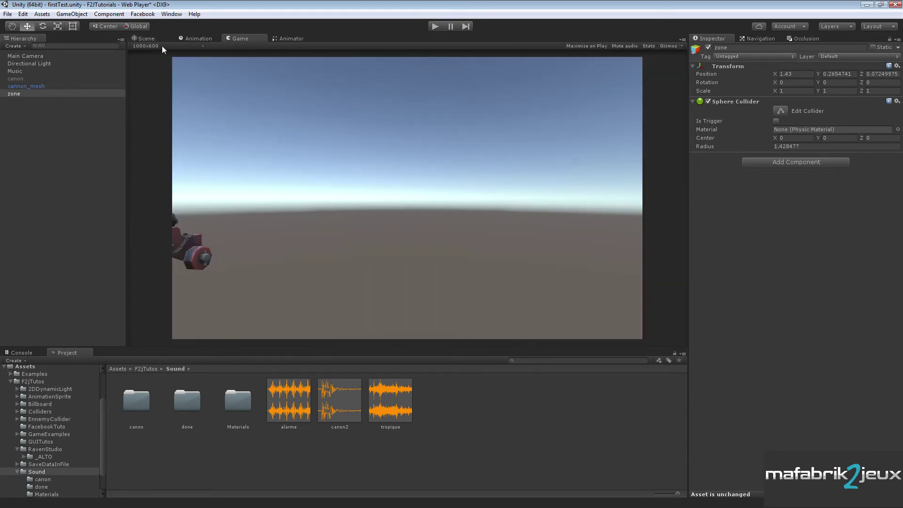
click(147, 40)
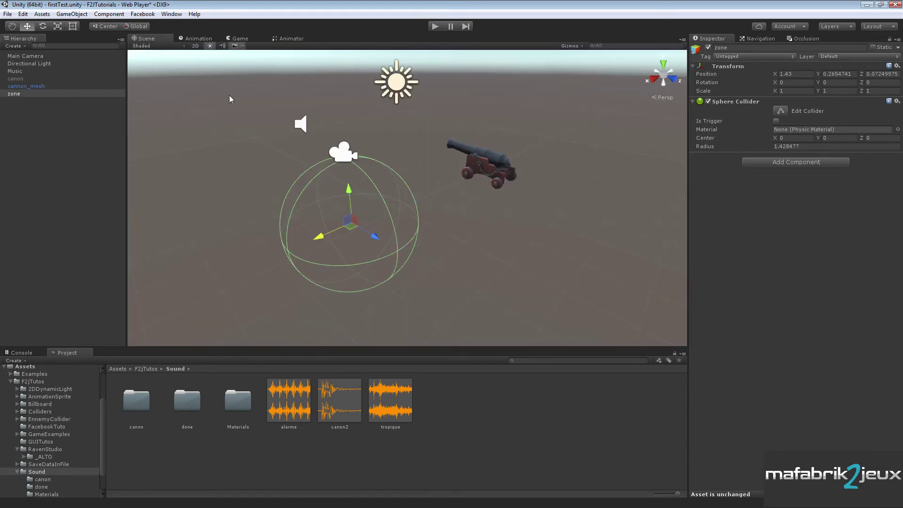
click(35, 55)
drag(364, 165, 276, 127)
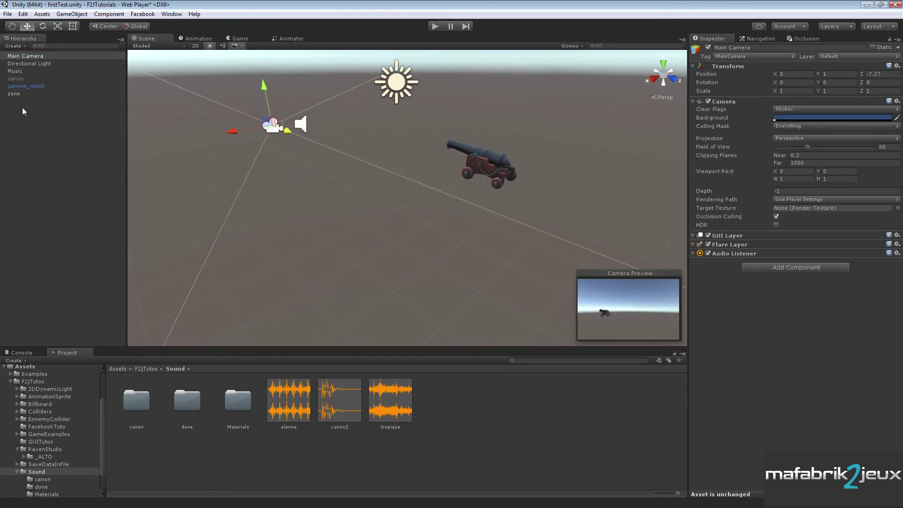
click(14, 94)
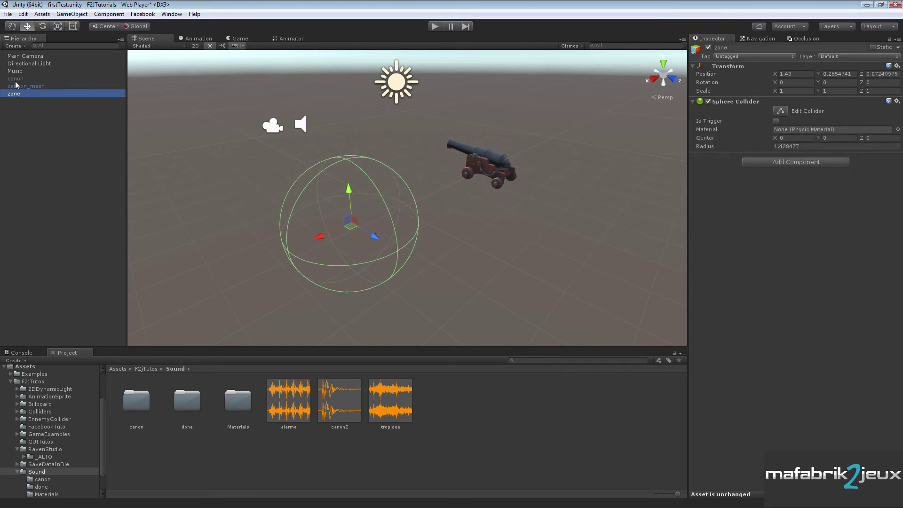
Step: Add a 3D Cube as a child of zone, then reselect zone
right_click(17, 94)
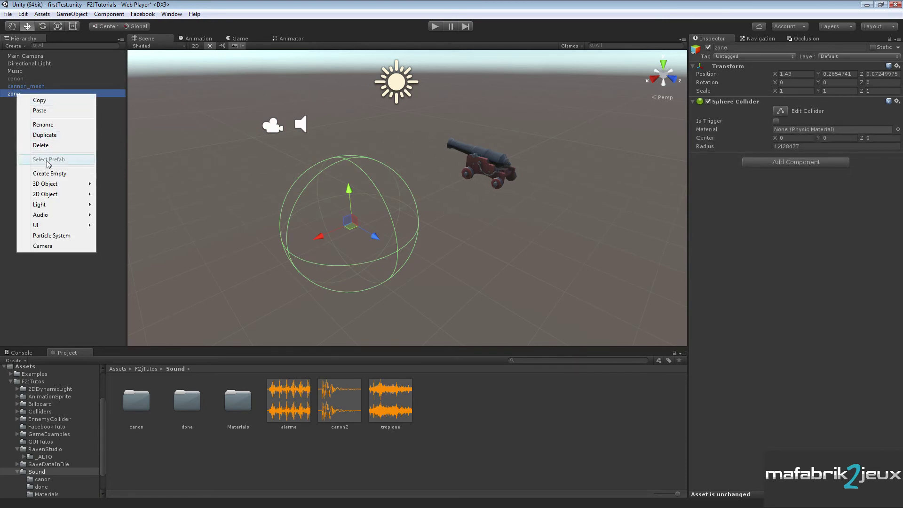
mouse_move(52, 185)
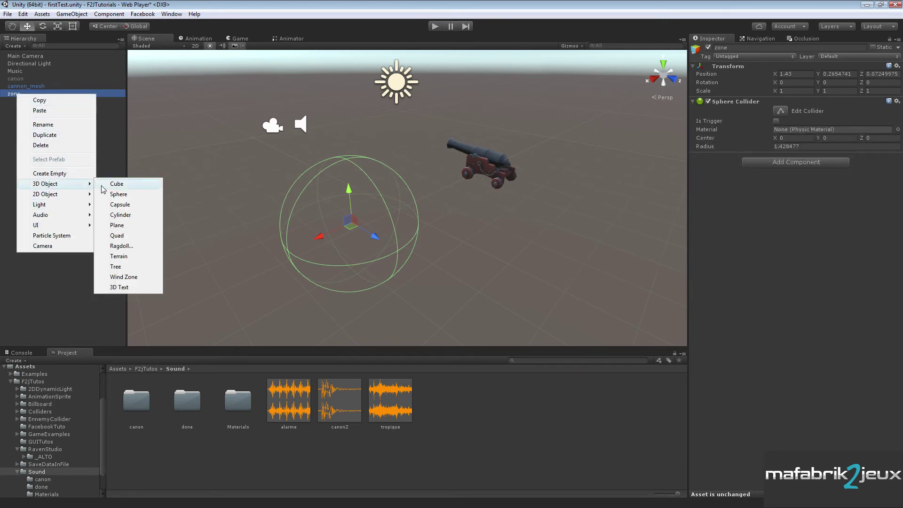
click(114, 184)
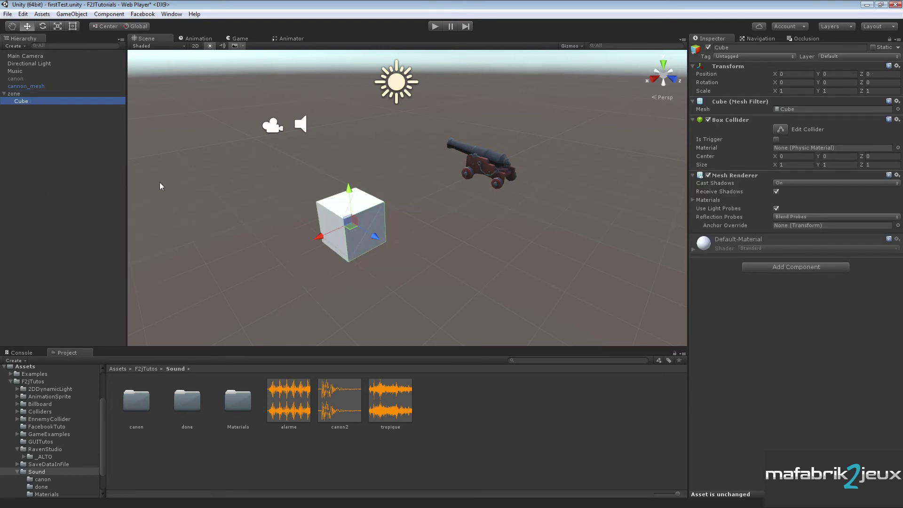
click(16, 94)
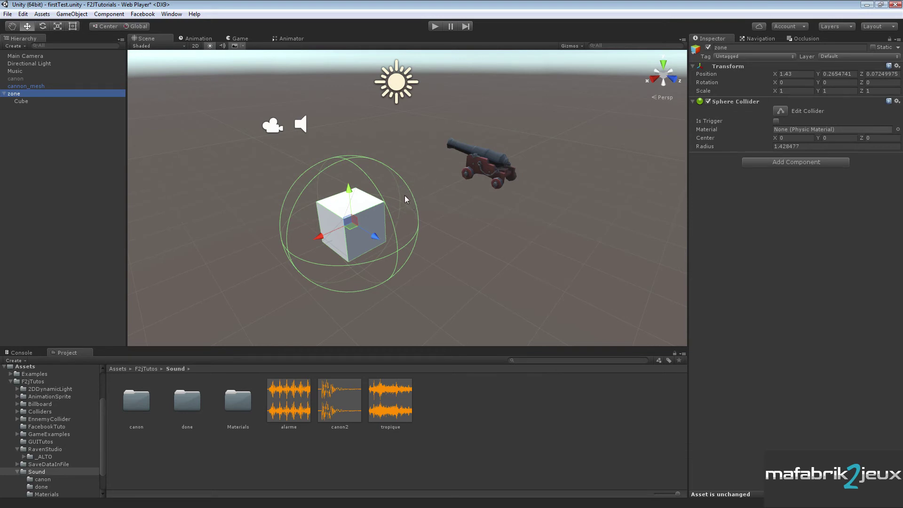
Step: Create a new C# script named 'zone' in the Sound folder
double_click(186, 403)
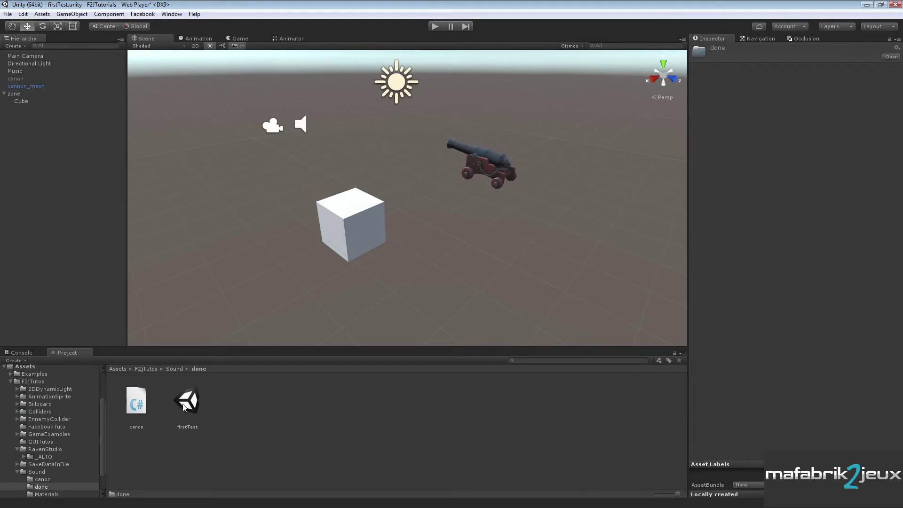
click(173, 369)
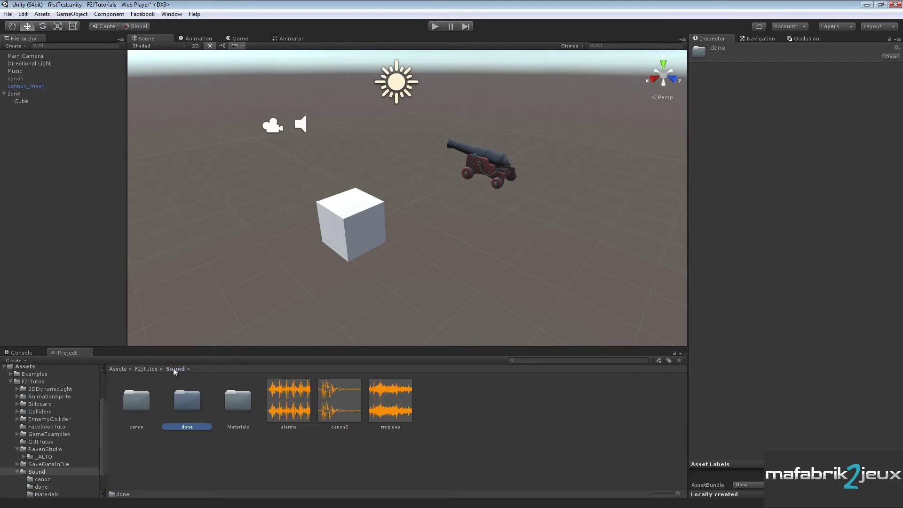
right_click(461, 395)
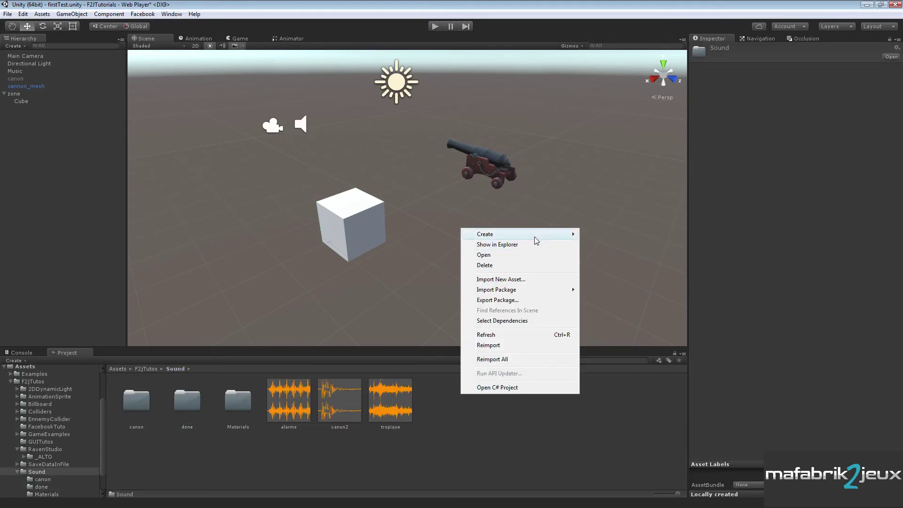
mouse_move(534, 236)
click(602, 246)
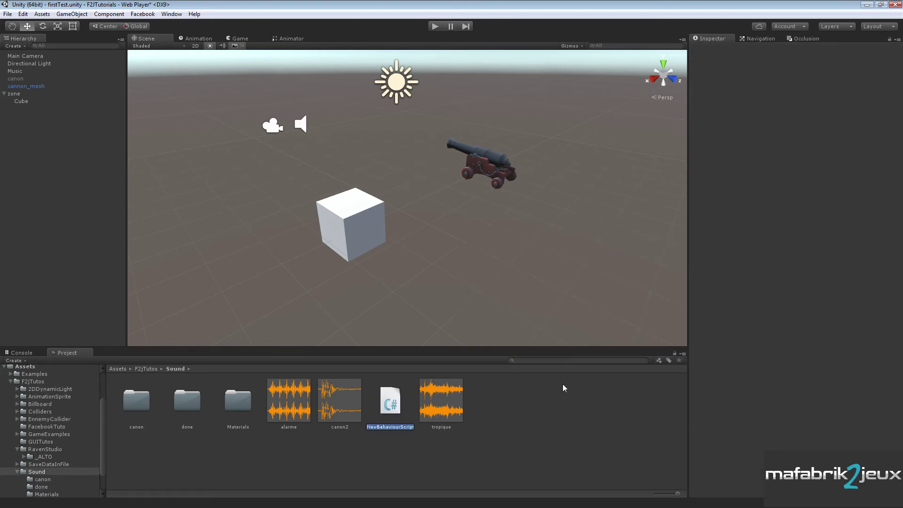
text(zone)
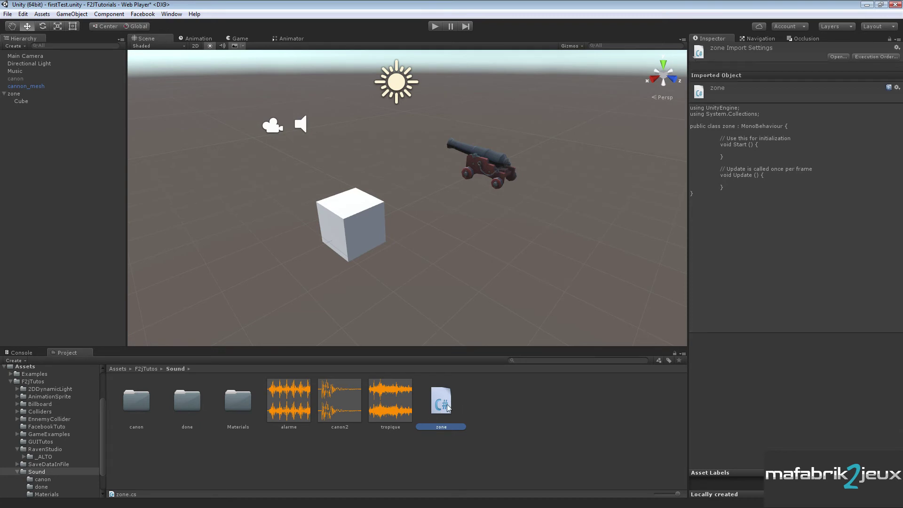
Step: Attach the zone script to the zone GameObject, then switch to the web browser
drag(443, 405, 16, 99)
click(16, 99)
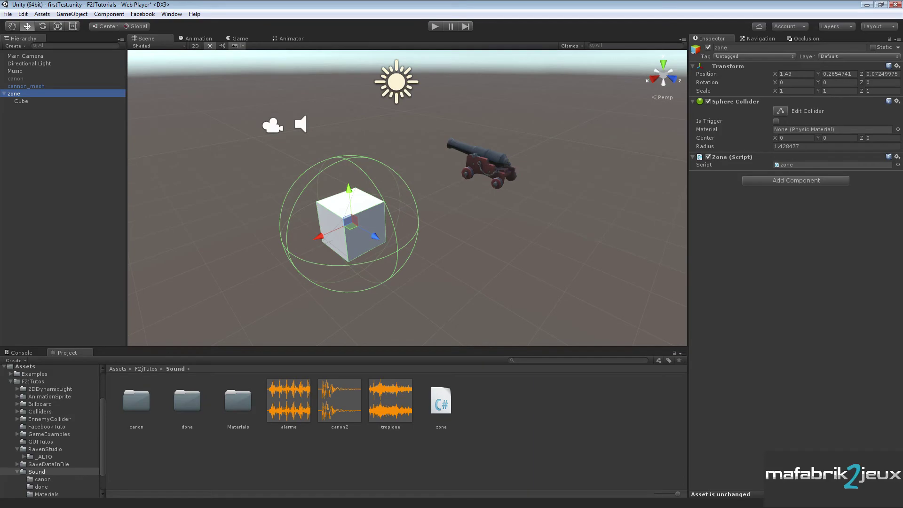
key(alt+Tab)
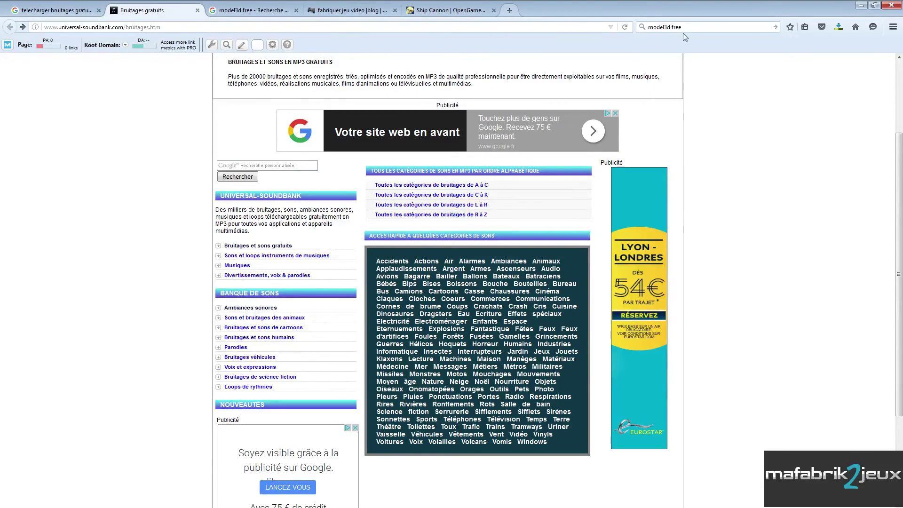
Step: Search 'unity oncollisionTRiggerEn' in a new tab and open the OnTriggerEnter Scripting API page
key(ctrl+t)
click(744, 27)
text(uni)
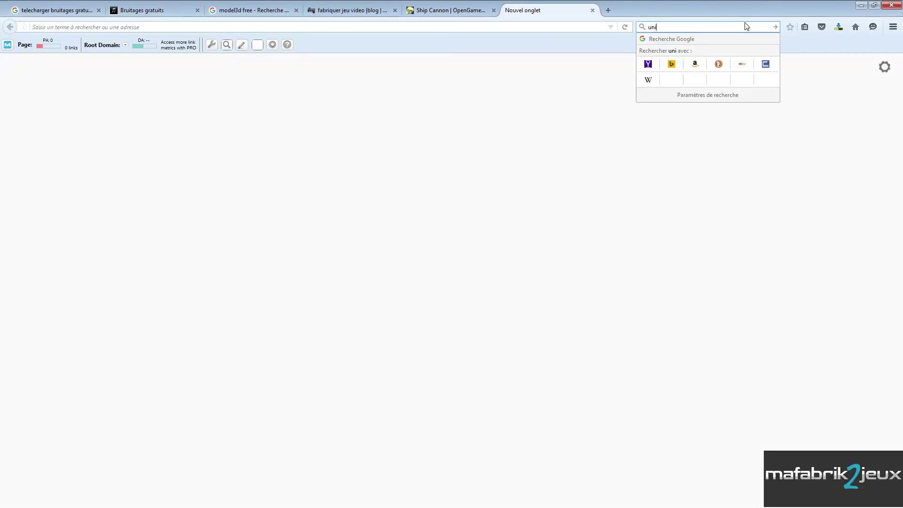
text(ty oncollis)
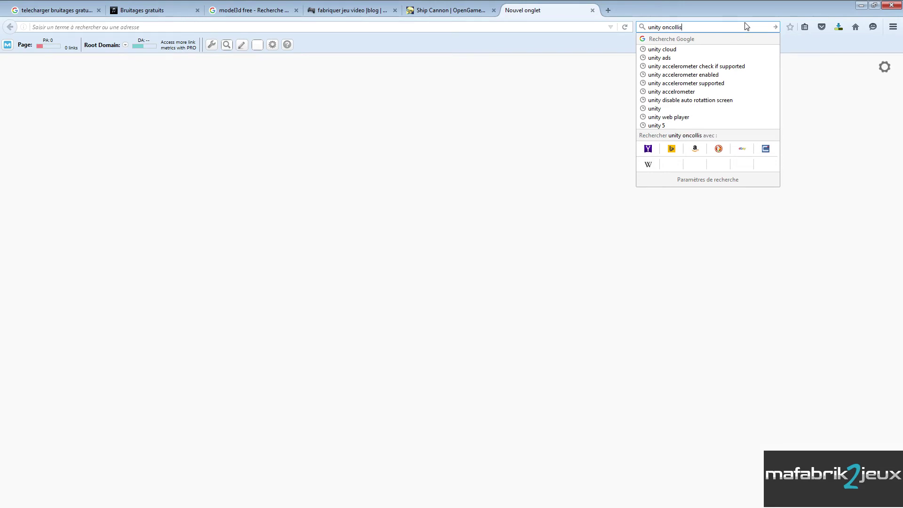
text(ionTRi)
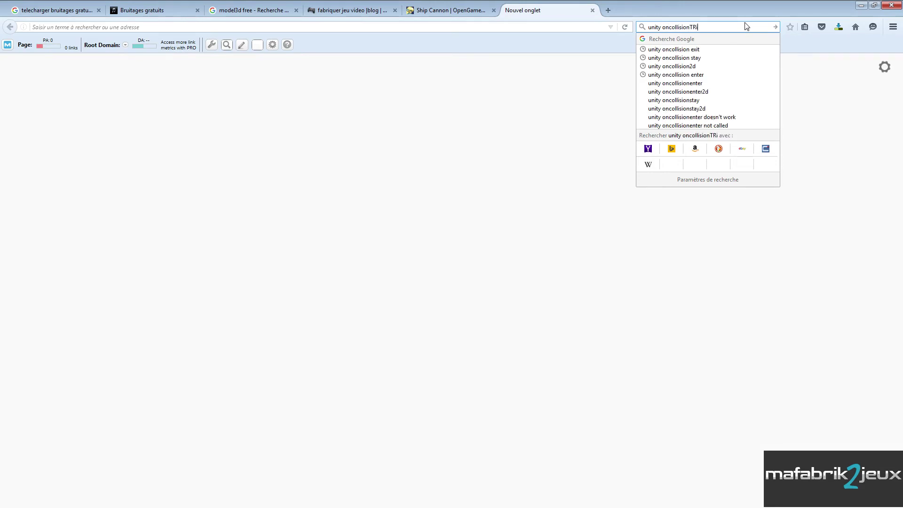
text(ggerEn)
key(Return)
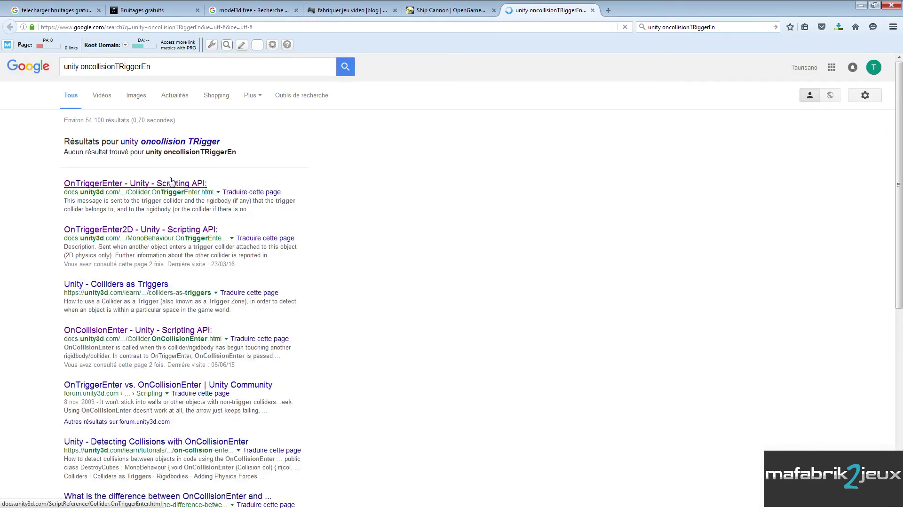
middle_click(135, 186)
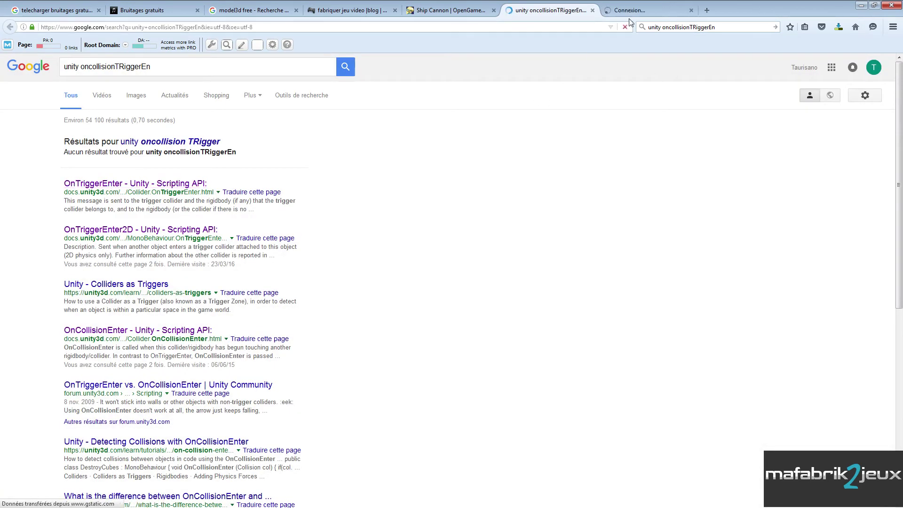
click(633, 13)
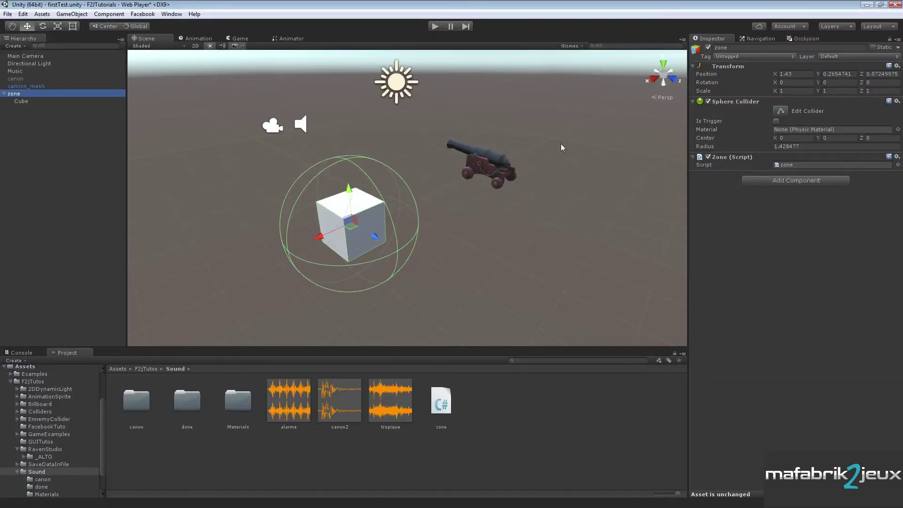
Step: Tick Is Trigger on zone's Sphere Collider and copy the docs' OnTriggerEnter example code
click(777, 122)
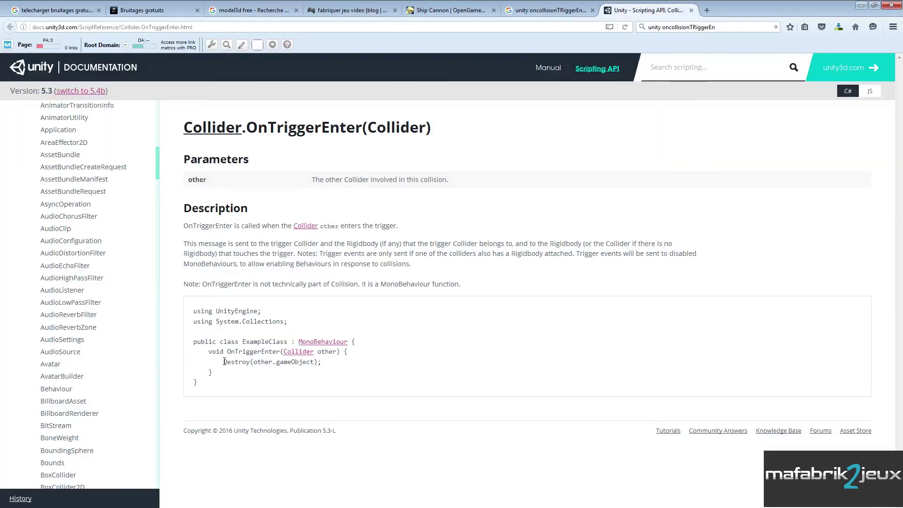
drag(208, 352, 223, 373)
key(ctrl+c)
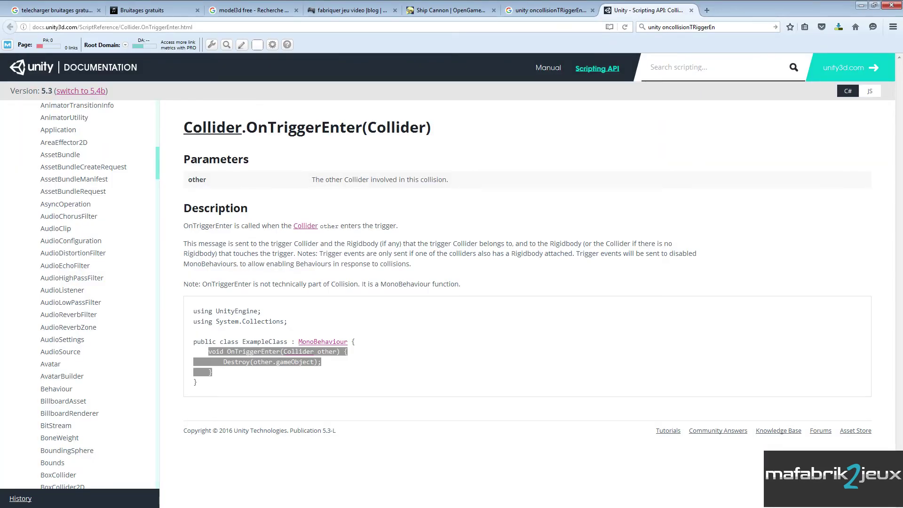
key(alt+Tab)
Step: Replace Update with the pasted OnTriggerEnter method and declare 'public AudioClip alarme;'
drag(337, 168, 360, 191)
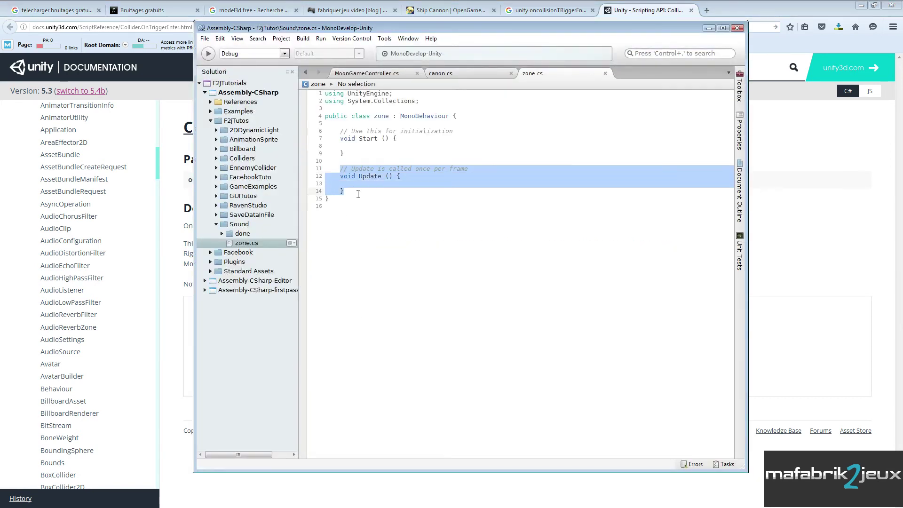
key(ctrl+v)
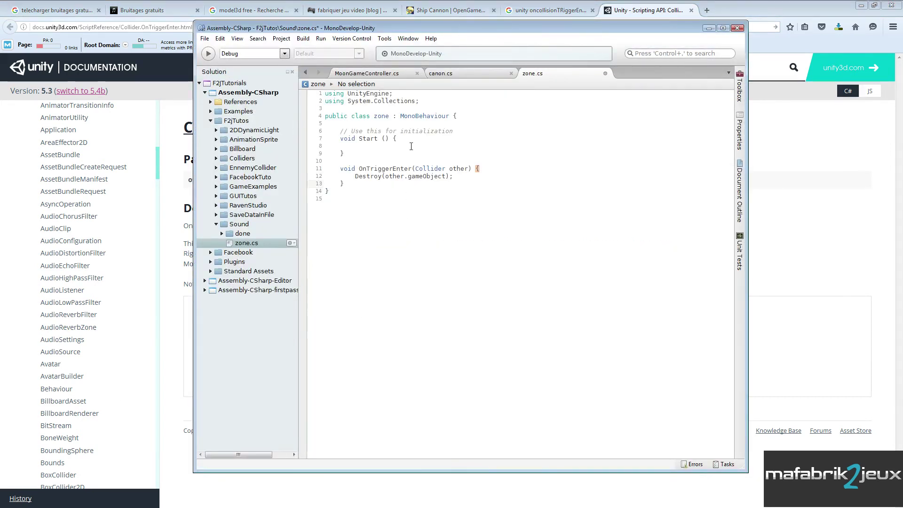
click(417, 123)
key(Return)
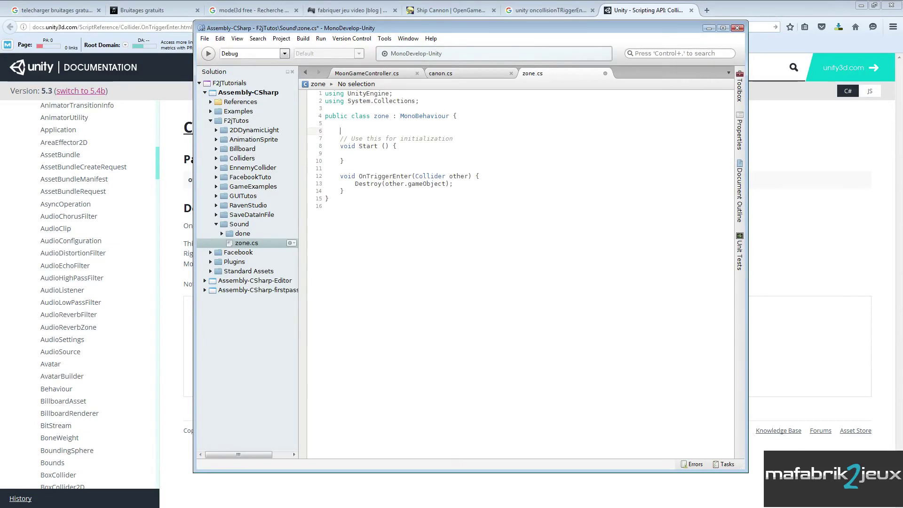
text(publi)
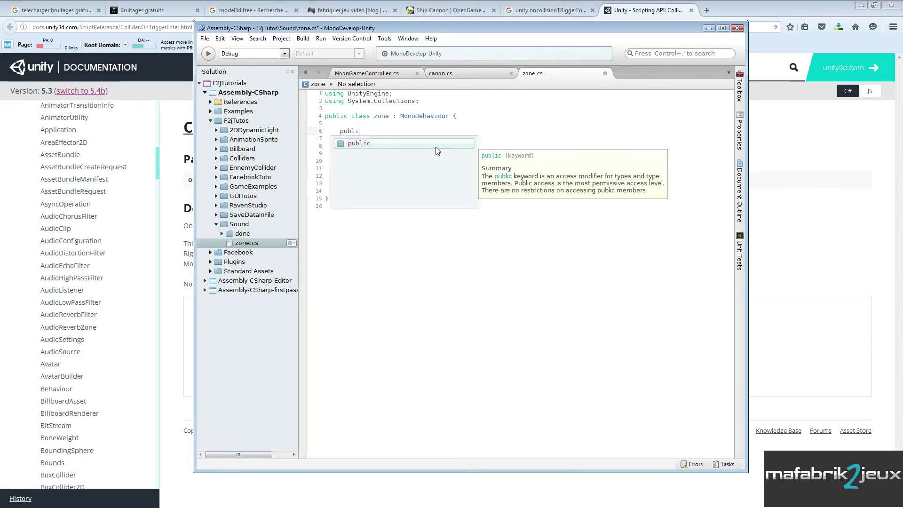
text(c AudioCl)
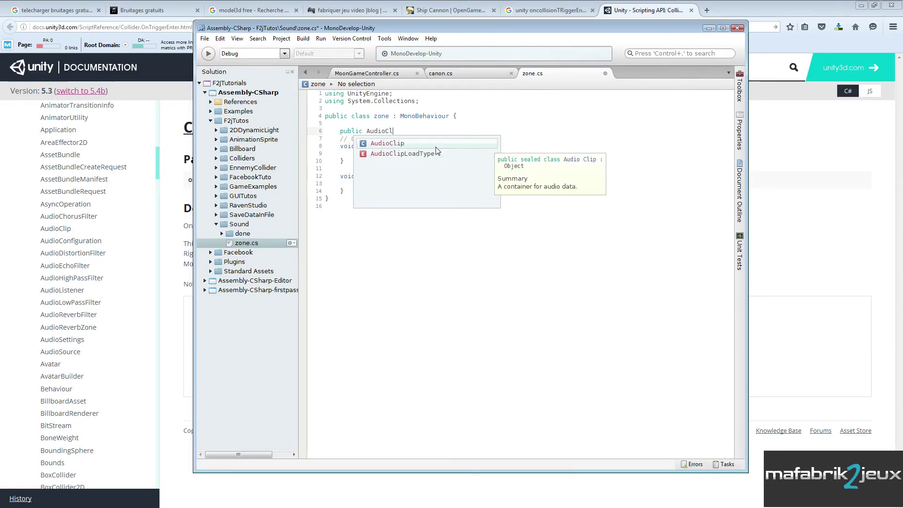
text(ip)
text( al)
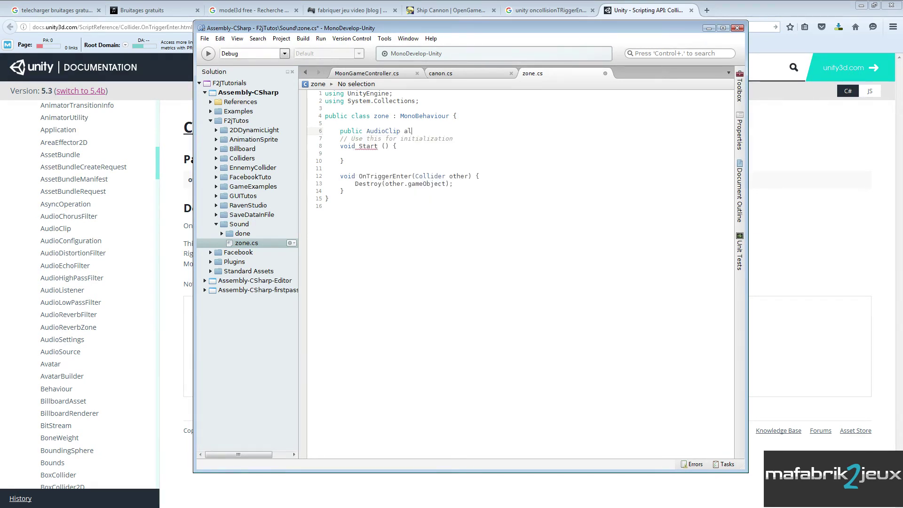
text(arme;)
key(Return)
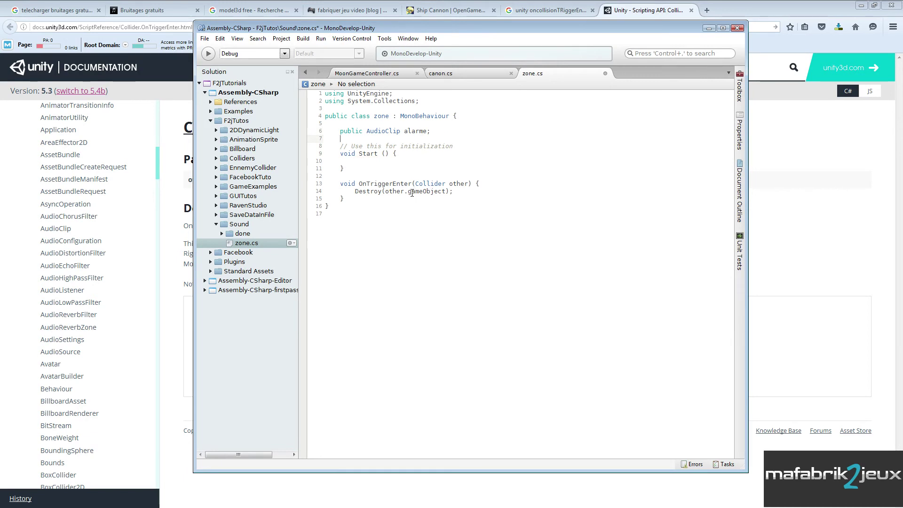
Step: Replace the Destroy(other.gameObject) line with the start of an 'alarme.' call
drag(356, 191, 460, 188)
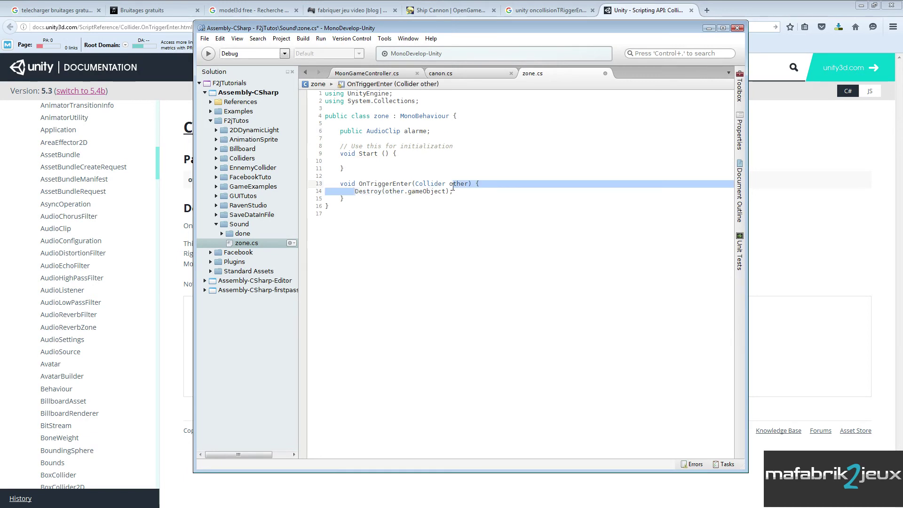
key(Delete)
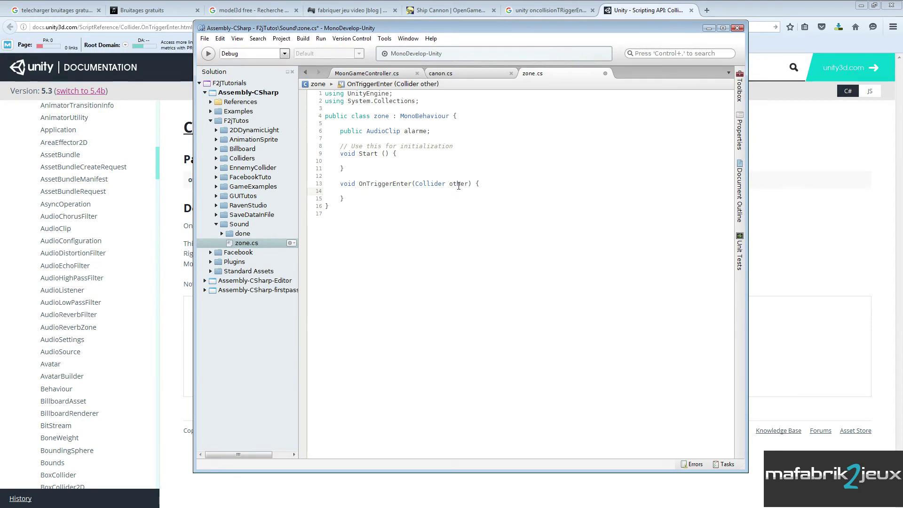
key(Return)
text(ala)
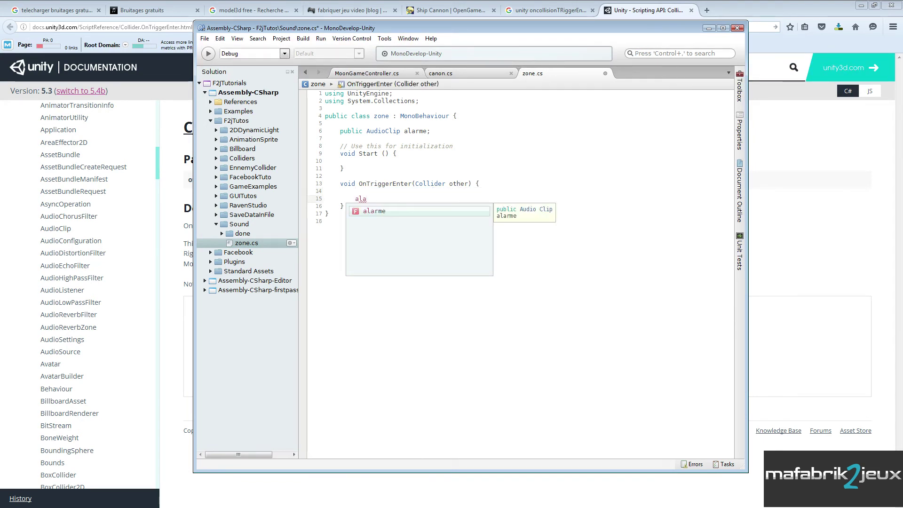
key(Return)
text(.pl)
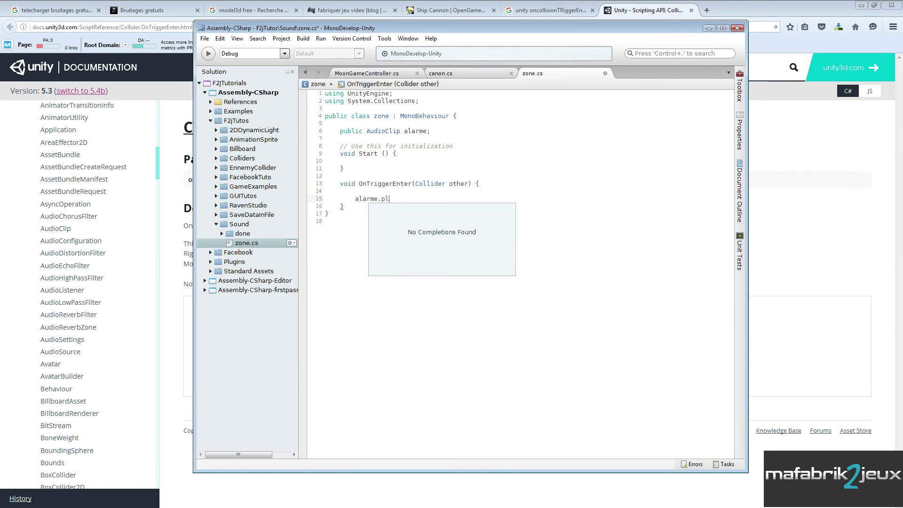
key(BackSpace)
key(BackSpace)
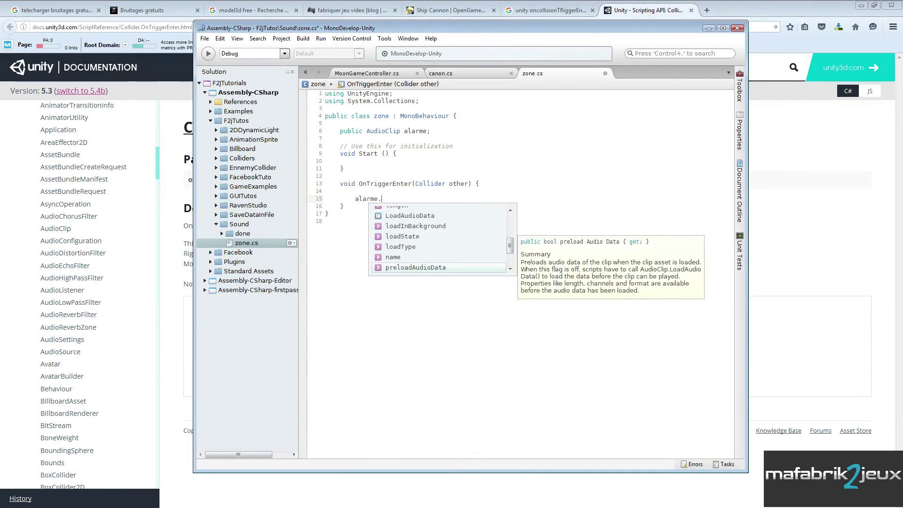
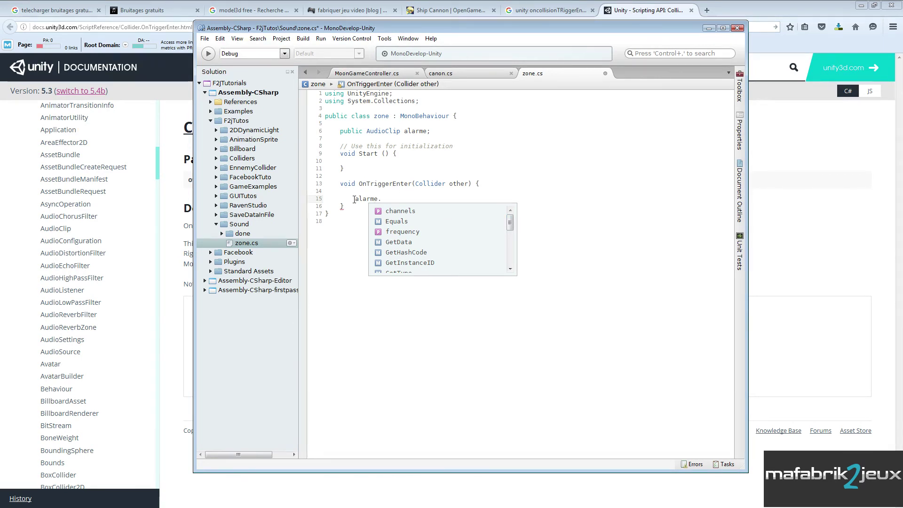
Step: Delete the unfinished 'alarme.' statement from OnTriggerEnter in zone.cs
drag(355, 199, 384, 201)
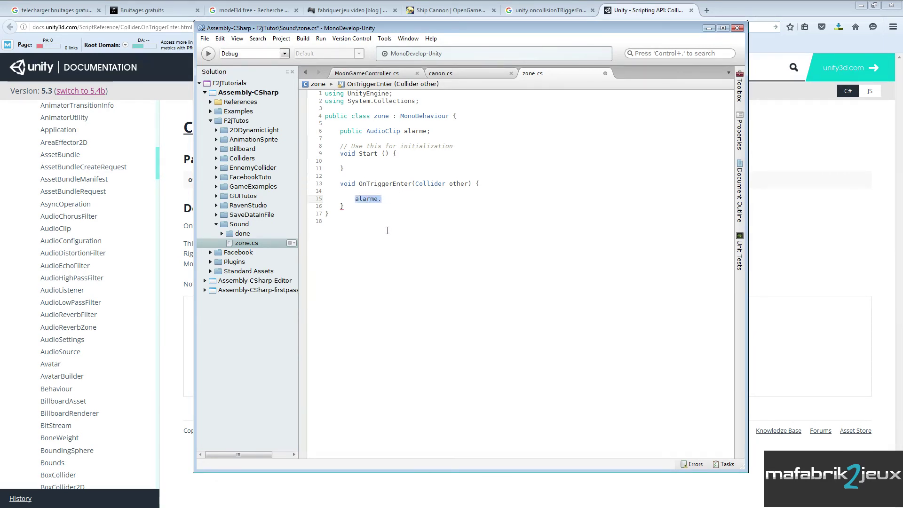
key(Delete)
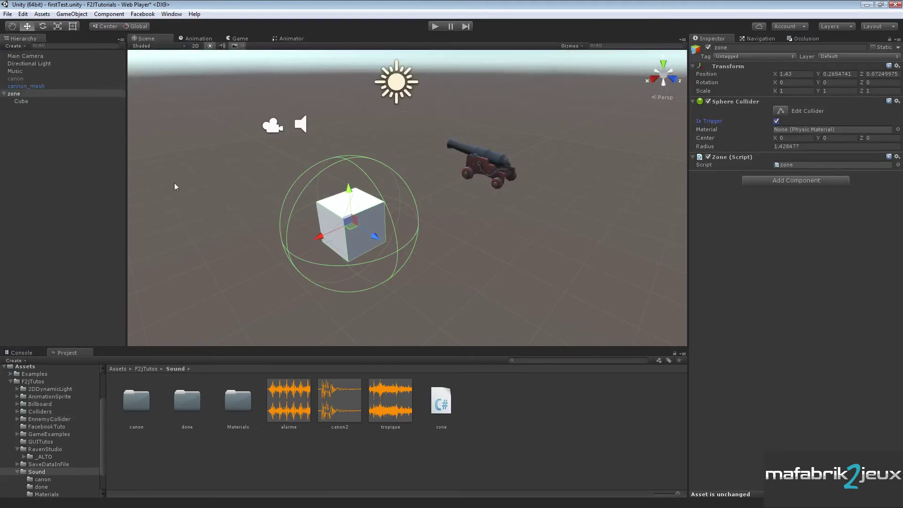
Step: Give zone an Audio Source using the alarme clip, with Play On Awake off and Loop on
click(17, 94)
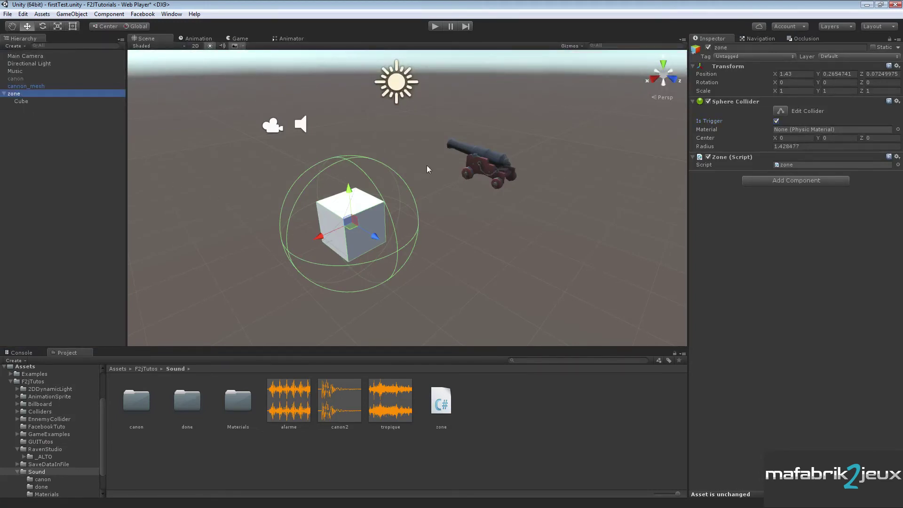
click(780, 180)
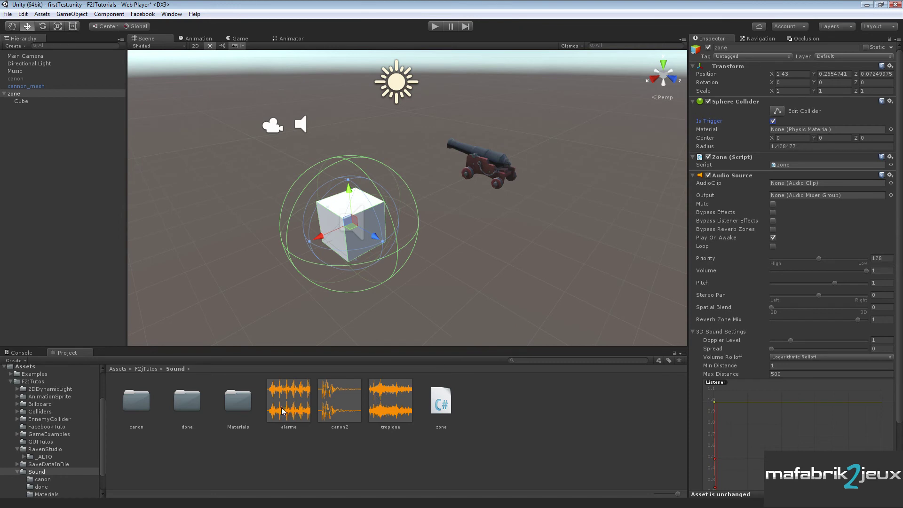
drag(283, 411, 793, 183)
click(772, 238)
click(773, 246)
Step: Change the line 6 field from AudioClip alarme to public AudioSource audio
key(alt+Tab)
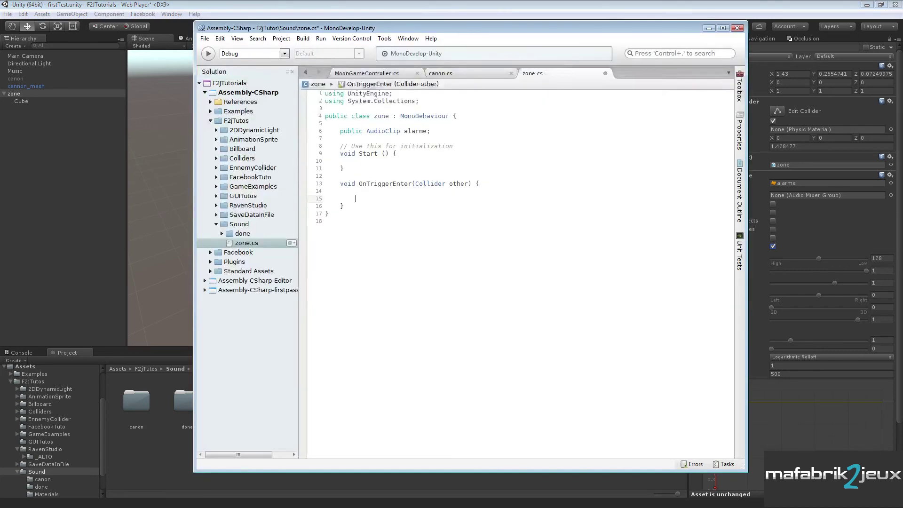
drag(337, 130, 427, 131)
click(419, 131)
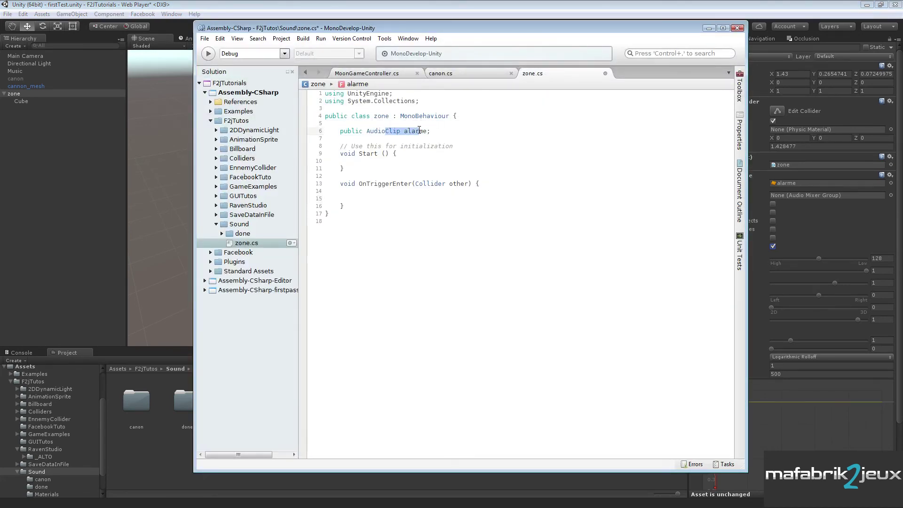
text(S)
text(ource)
text( s)
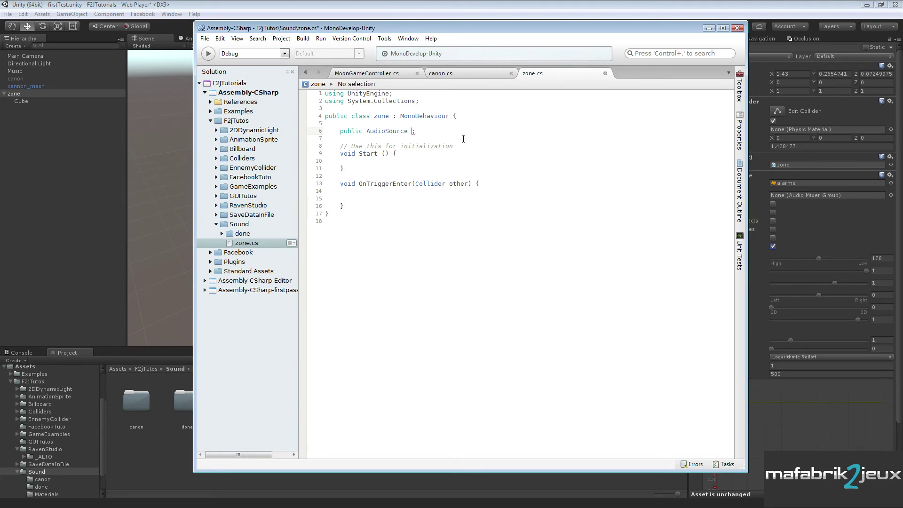
text(ource)
key(BackSpace)
key(BackSpace)
key(BackSpace)
key(BackSpace)
key(BackSpace)
key(BackSpace)
text(audio)
Step: Write a GetComponent<AudioSource> () assignment inside Start using autocompletion
click(371, 161)
text(audio)
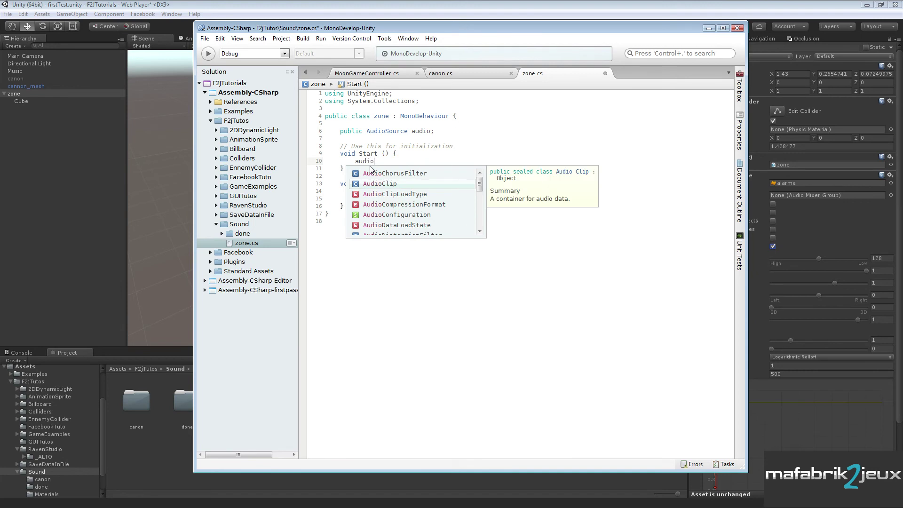
key(Return)
text(=)
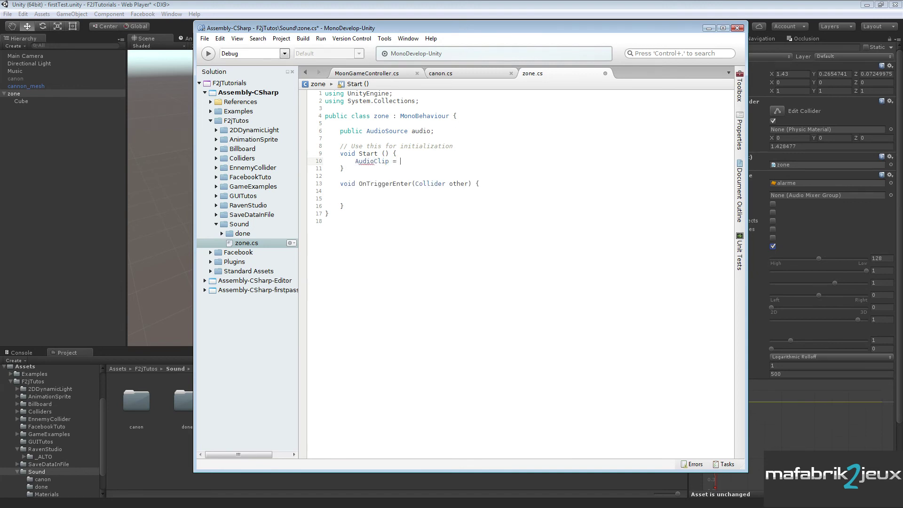
key(BackSpace)
key(BackSpace)
key(BackSpace)
key(BackSpace)
key(BackSpace)
key(BackSpace)
key(BackSpace)
key(BackSpace)
key(BackSpace)
key(BackSpace)
text(audio)
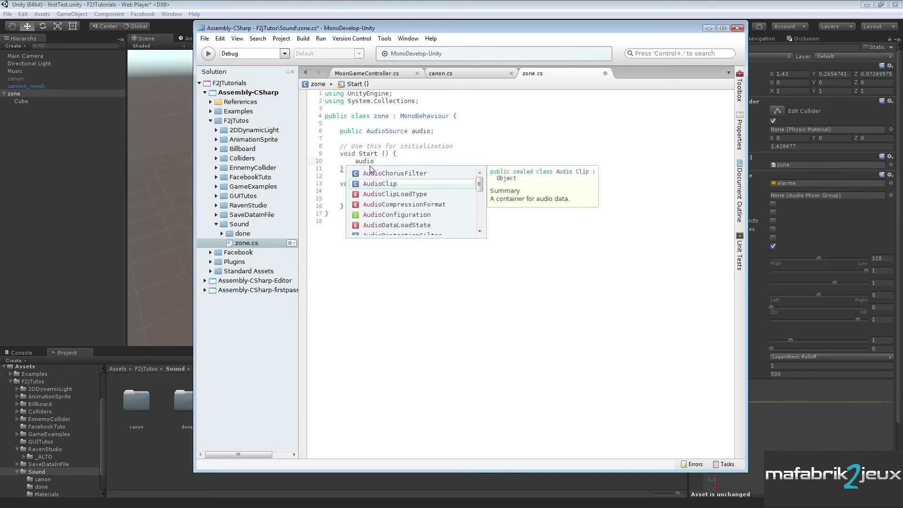
key(Return)
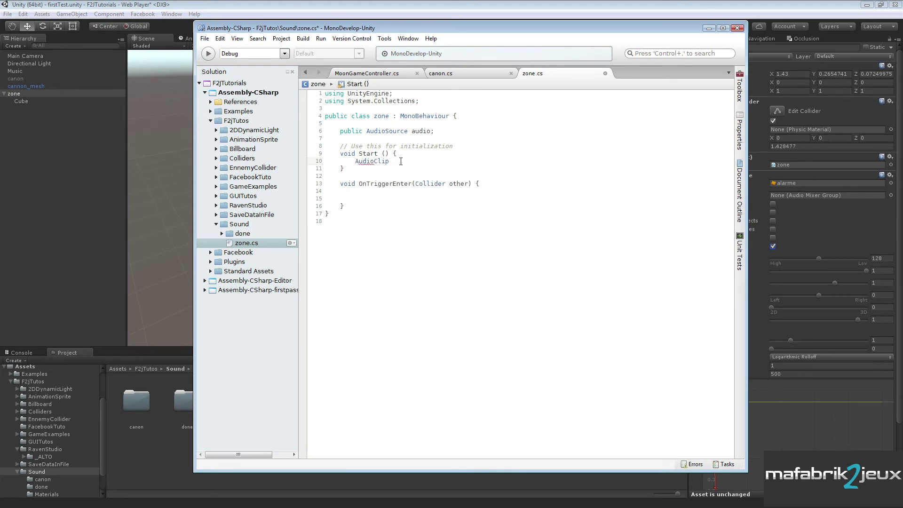
text(=getc)
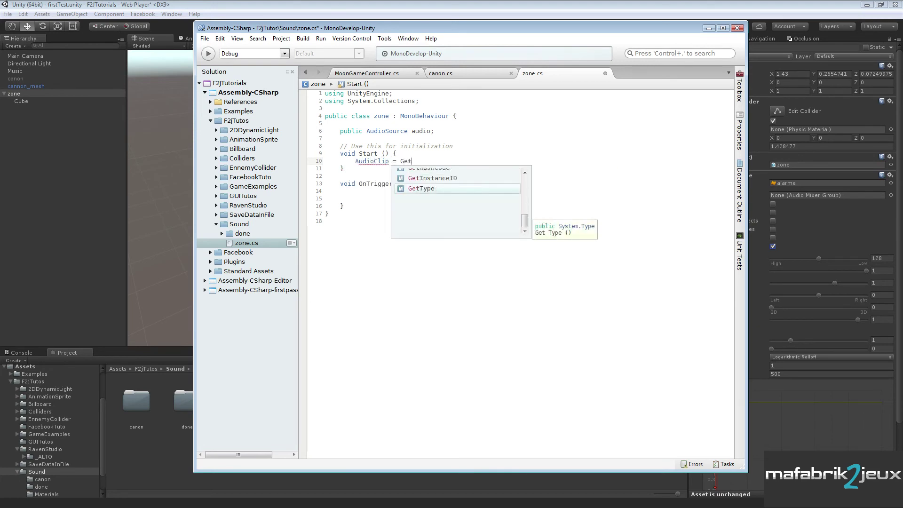
key(Return)
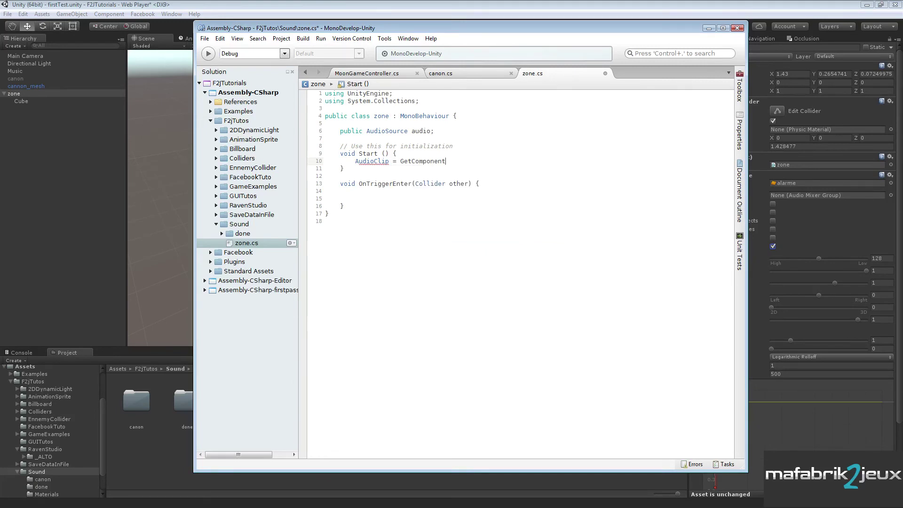
text(<Audio)
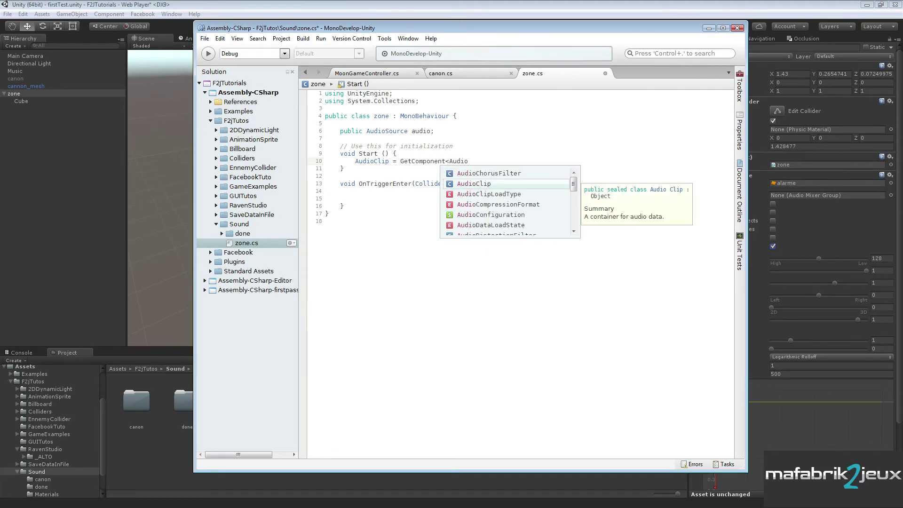
text(S)
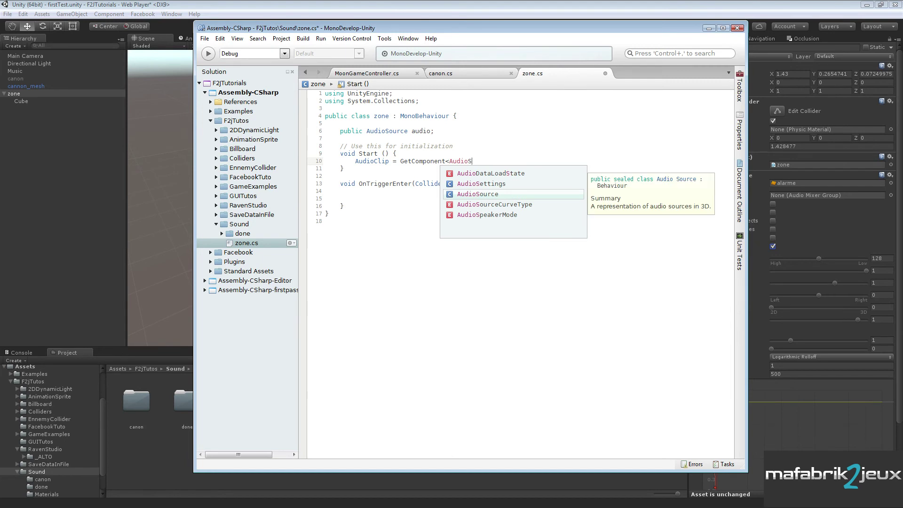
key(Return)
text(> ())
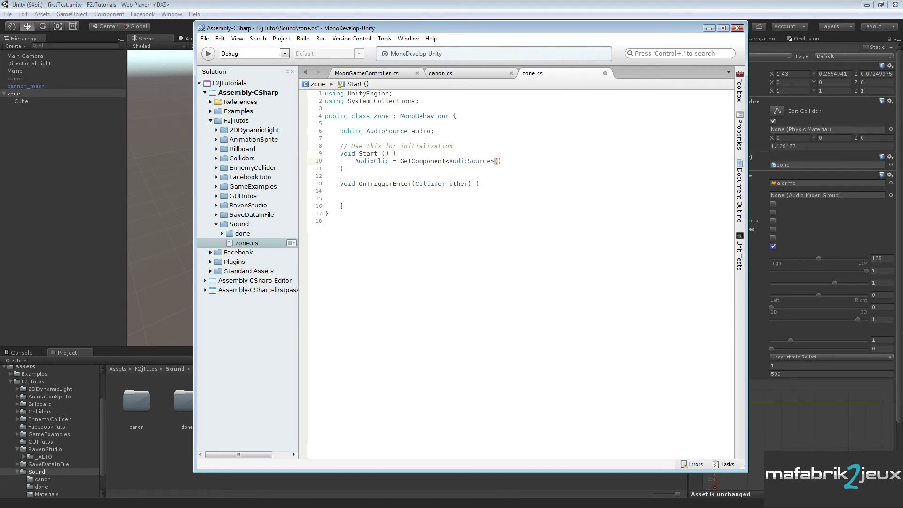
text(;)
Step: Replace AudioClip with audio so Start reads audio = GetComponent<AudioSource> ();
double_click(420, 132)
key(ctrl+c)
double_click(377, 161)
key(ctrl+v)
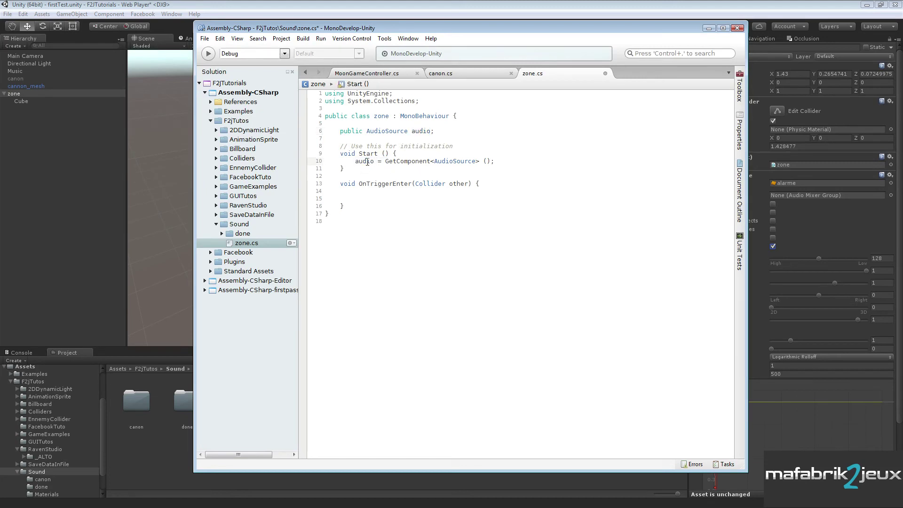
double_click(367, 161)
Step: Make OnTriggerEnter call audio.Play (); and save zone.cs
click(380, 193)
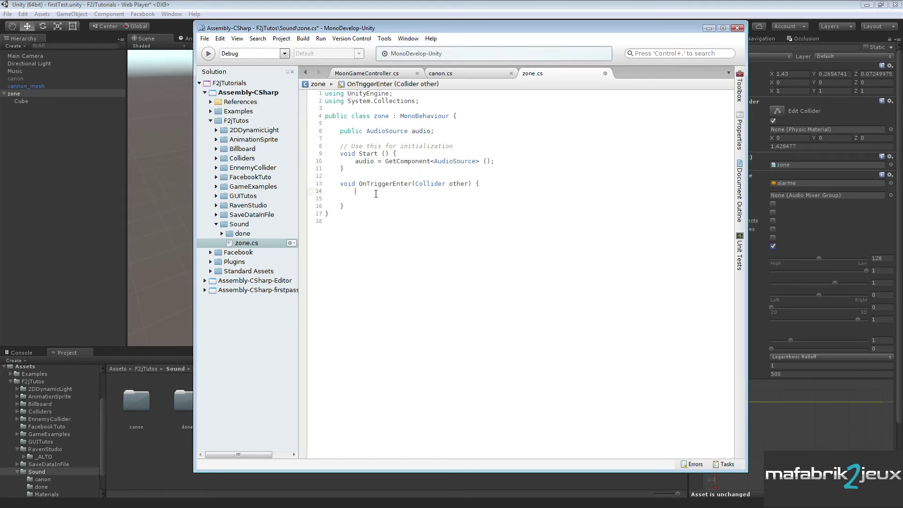
key(ctrl+v)
text(.)
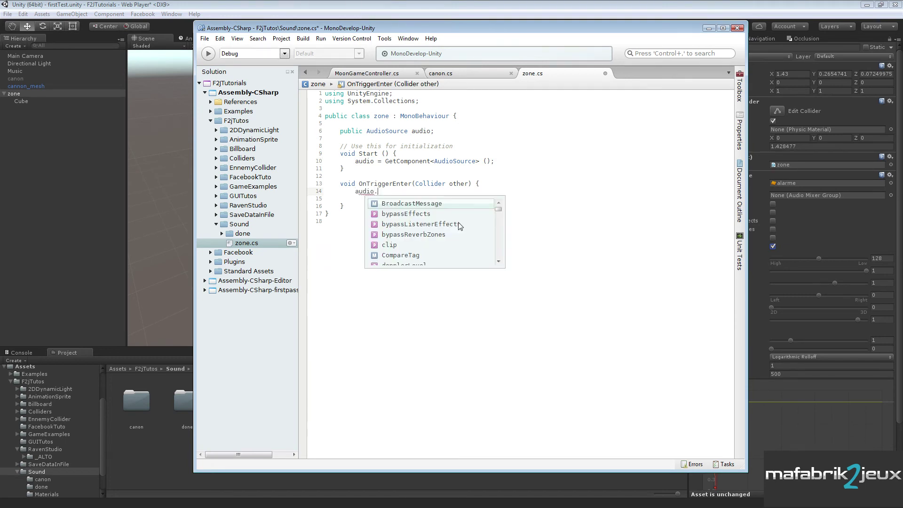
text(pl)
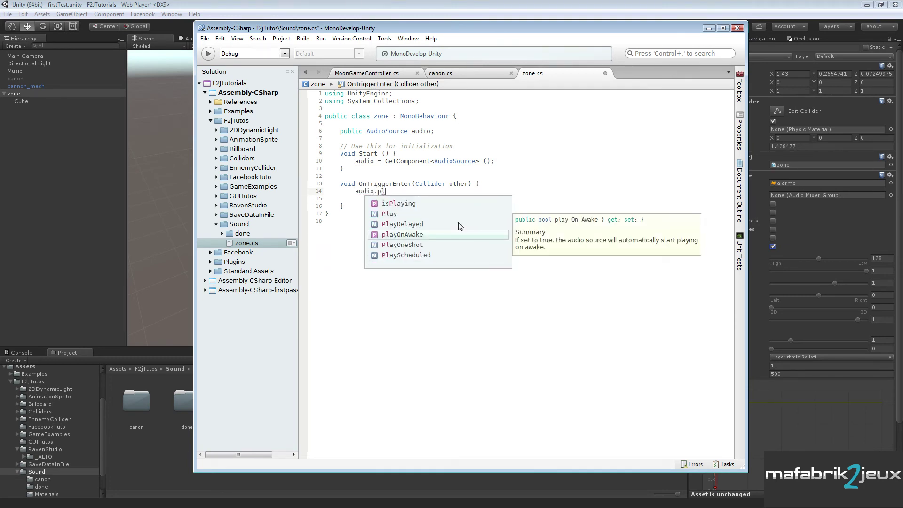
key(Down)
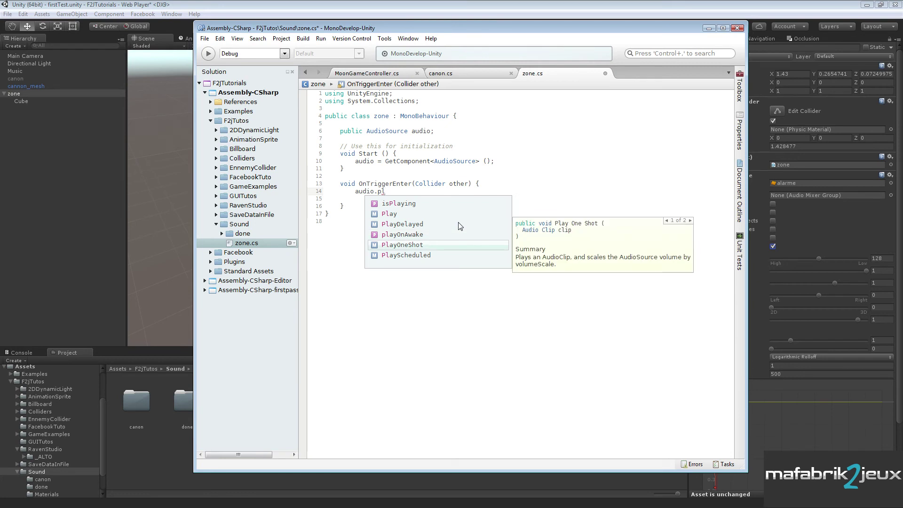
key(Up)
key(Up)
key(Up)
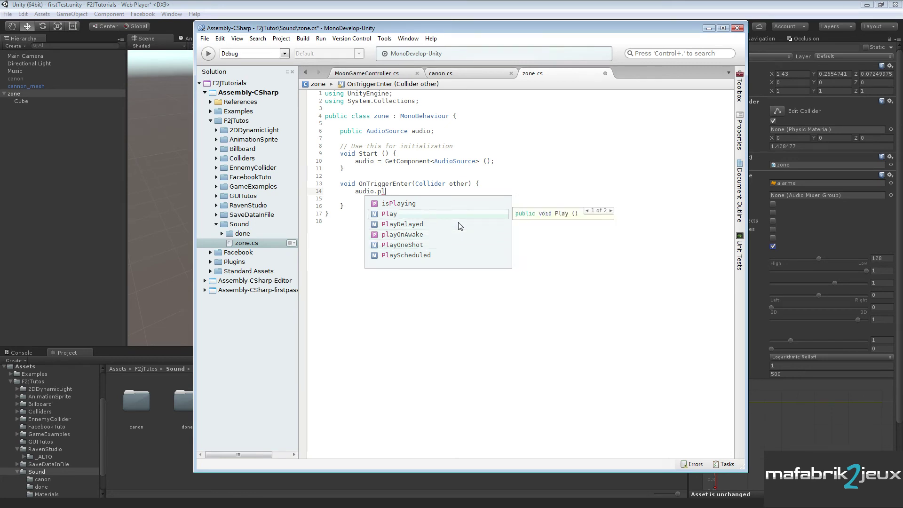
key(Return)
text(()
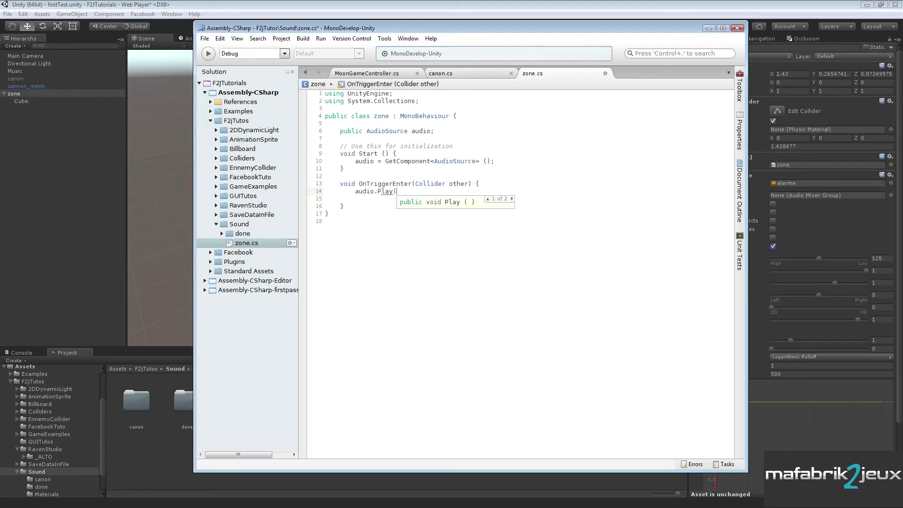
text();)
key(ctrl+s)
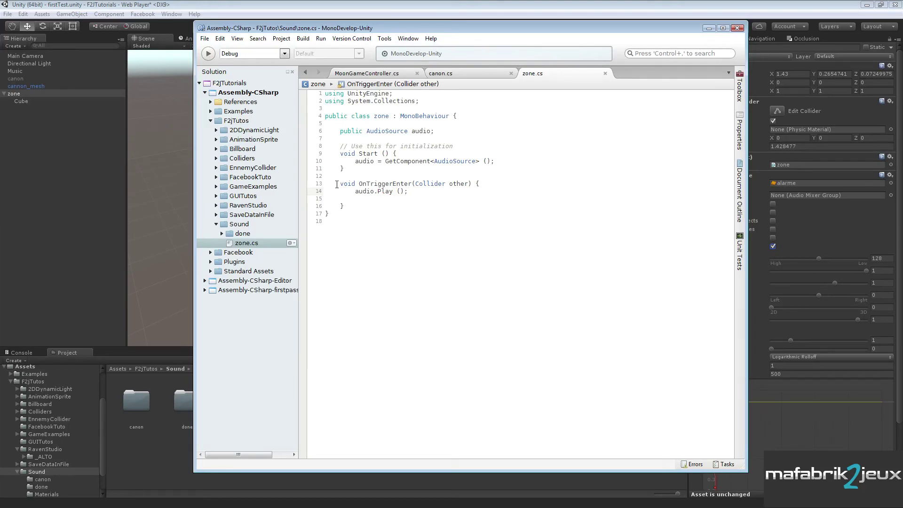
Step: Duplicate OnTriggerEnter below itself and rename the copy OnTriggerExit
drag(353, 192, 426, 189)
click(361, 206)
key(Return)
key(Return)
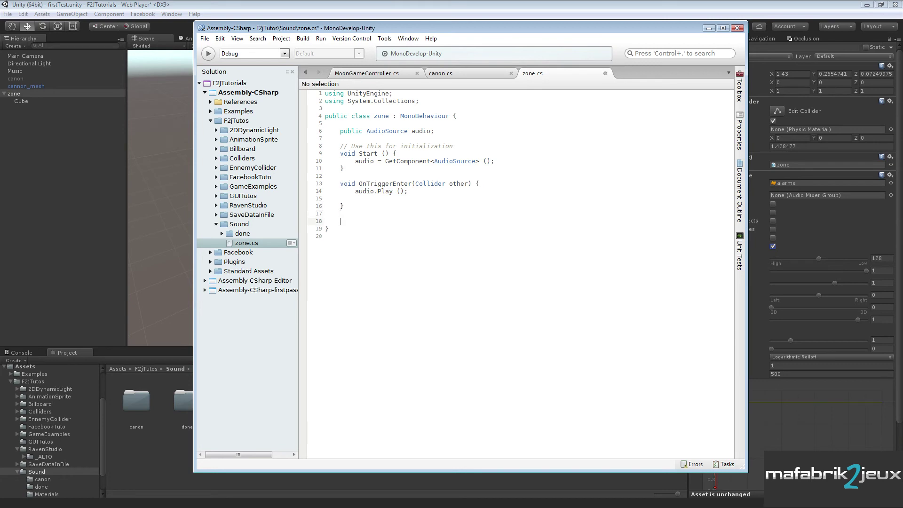
drag(341, 183, 354, 204)
key(ctrl+c)
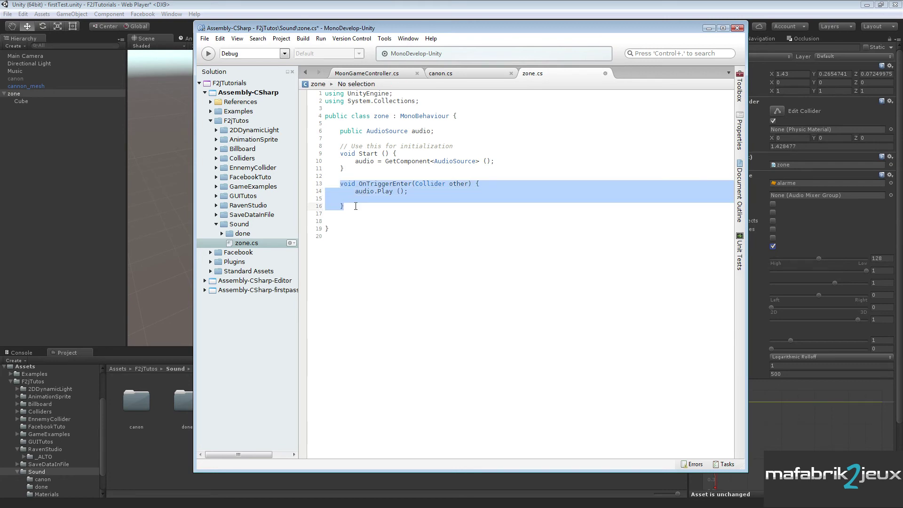
click(354, 205)
key(Return)
key(Return)
key(ctrl+v)
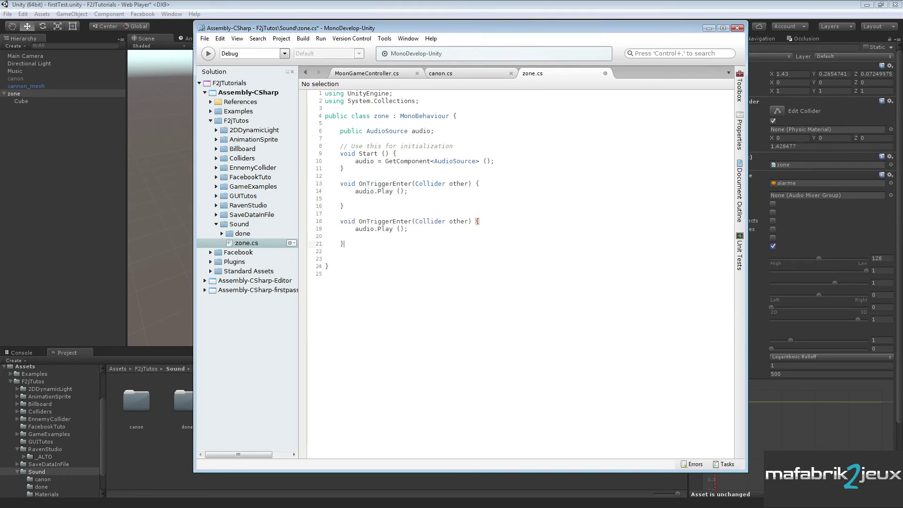
drag(393, 221, 412, 222)
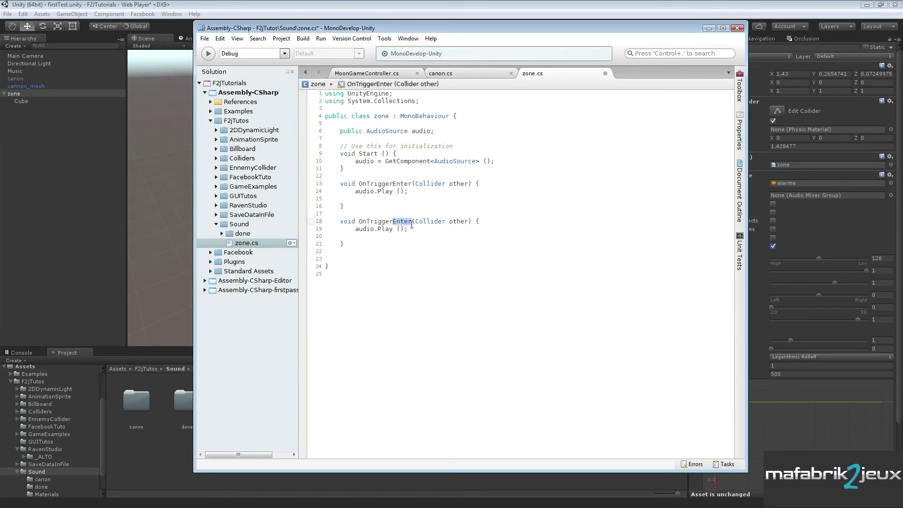
text(Exit)
Step: Change OnTriggerExit's call to audio.Stop () and save zone.cs
double_click(378, 229)
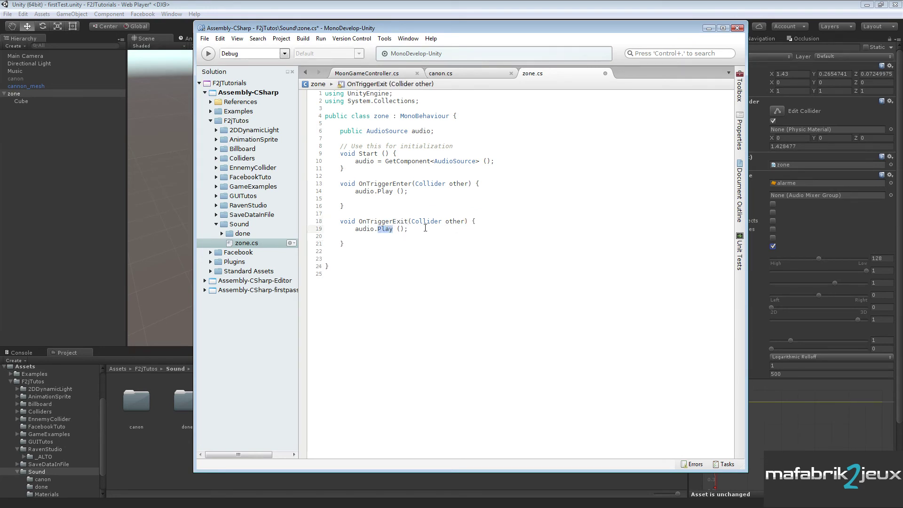
key(BackSpace)
key(BackSpace)
text(.s)
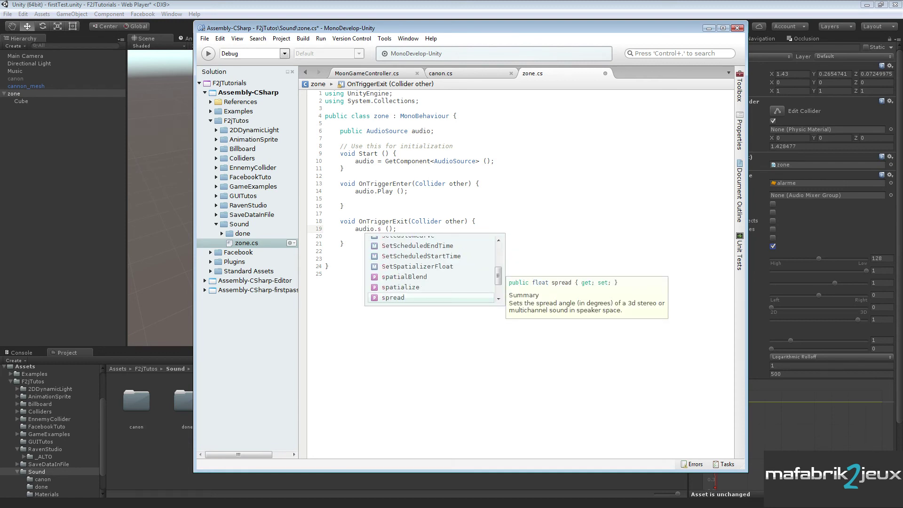
text(t)
key(Return)
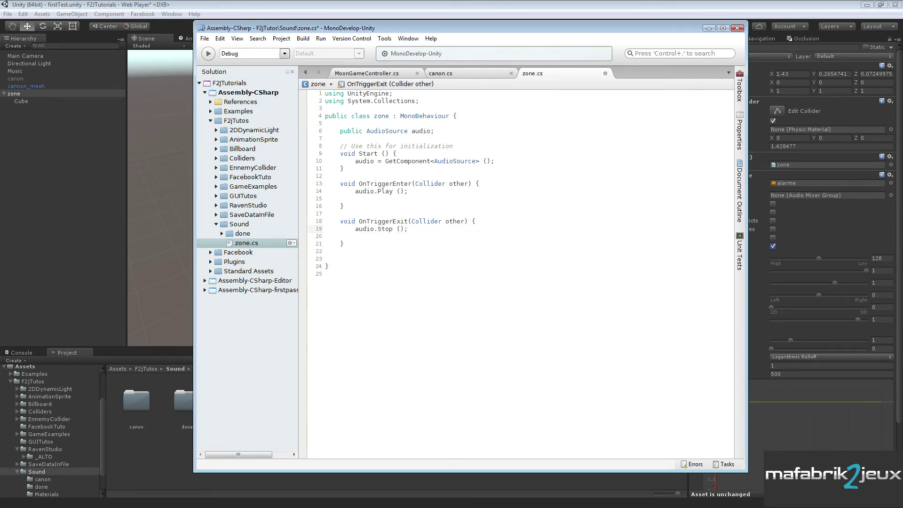
key(ctrl+s)
double_click(417, 132)
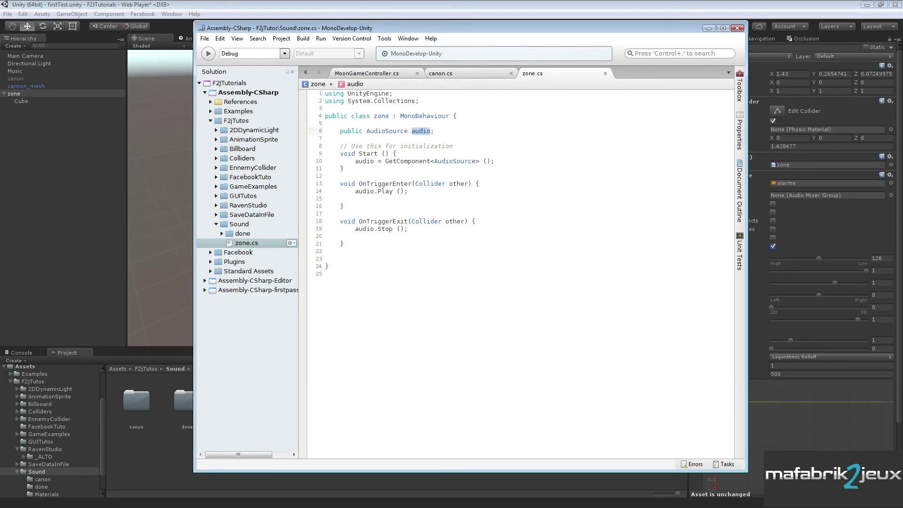
double_click(364, 191)
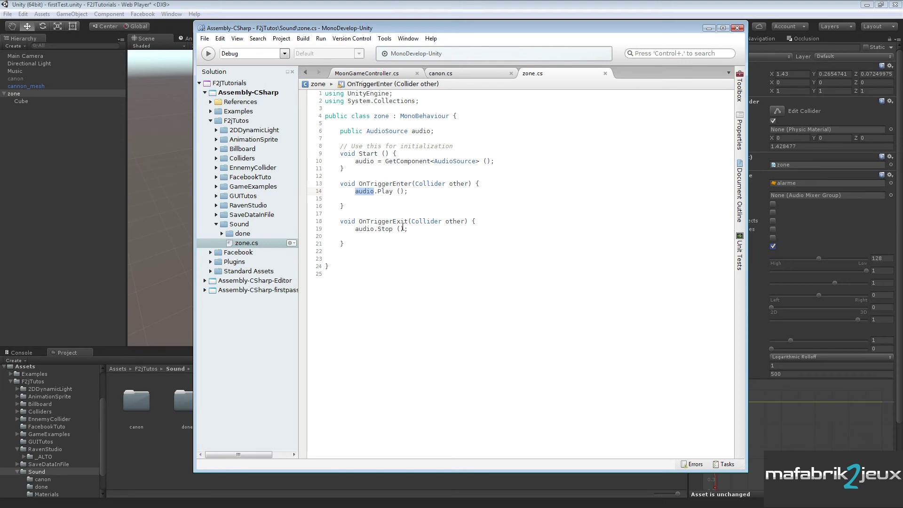
click(204, 39)
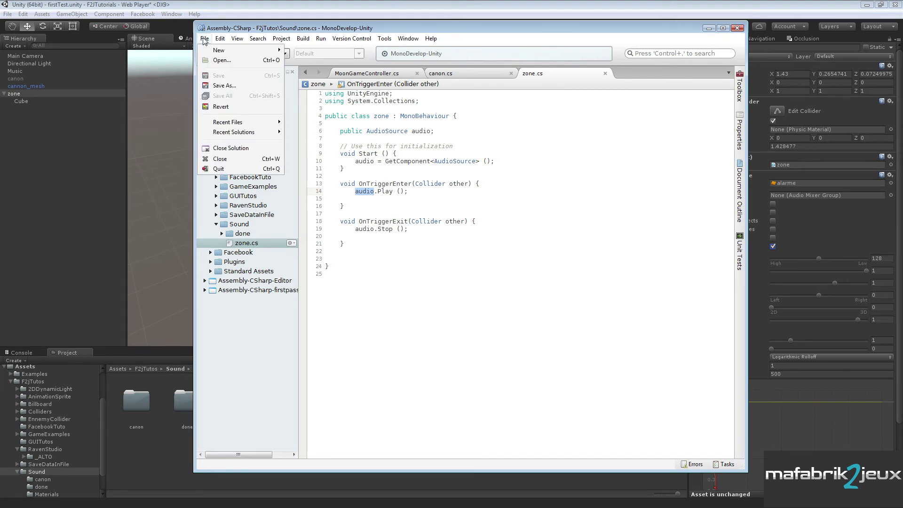
Step: Add a Rigidbody to cannon_mesh with Use Gravity unchecked, then reselect zone
click(216, 7)
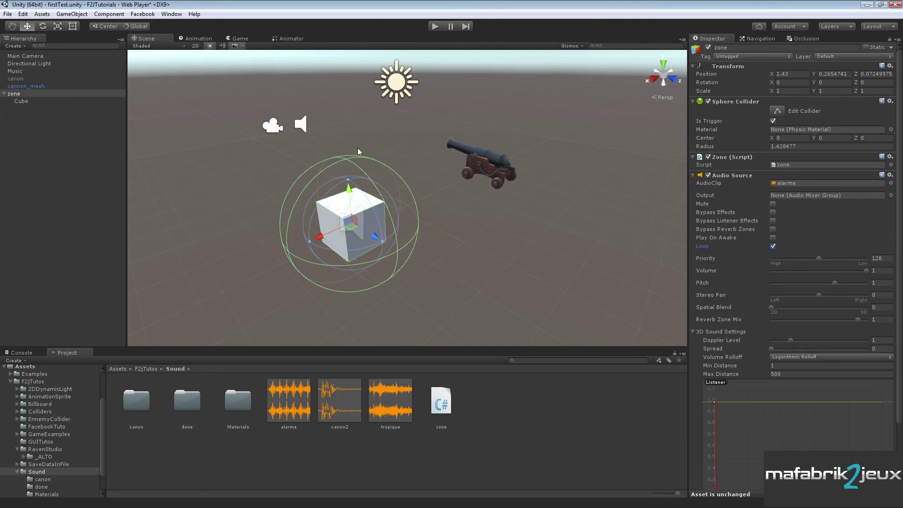
click(693, 176)
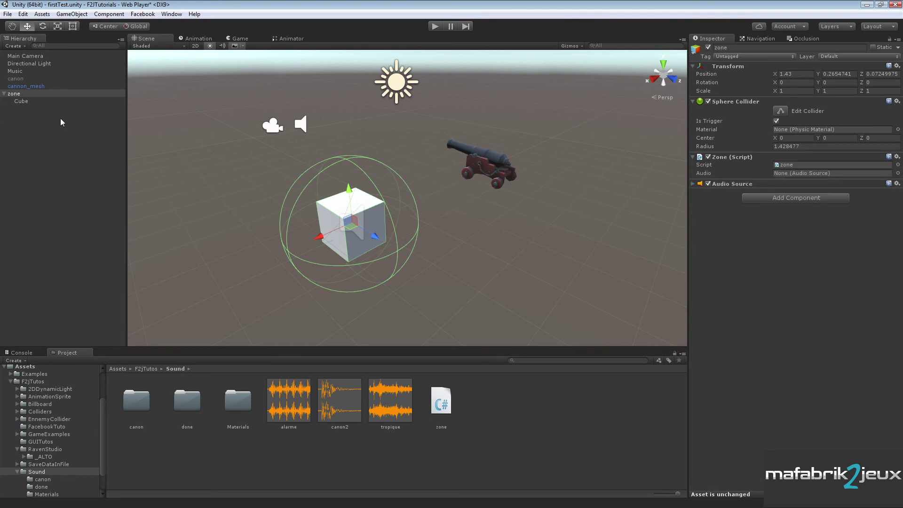
click(30, 85)
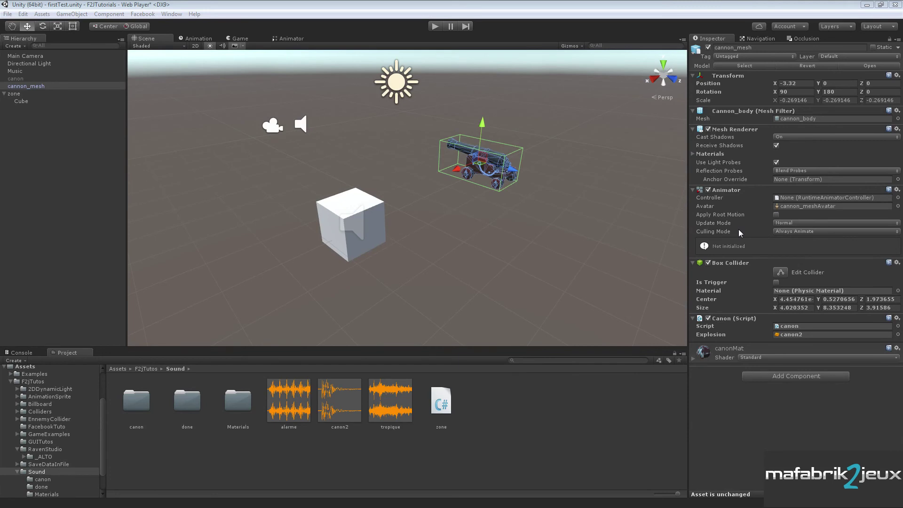
key(ctrl+shift+a)
text(ri)
click(763, 262)
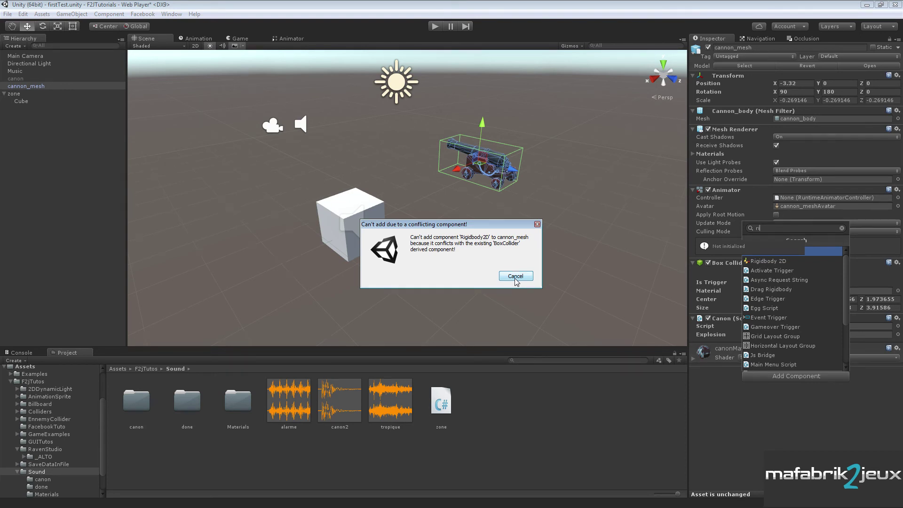
click(516, 277)
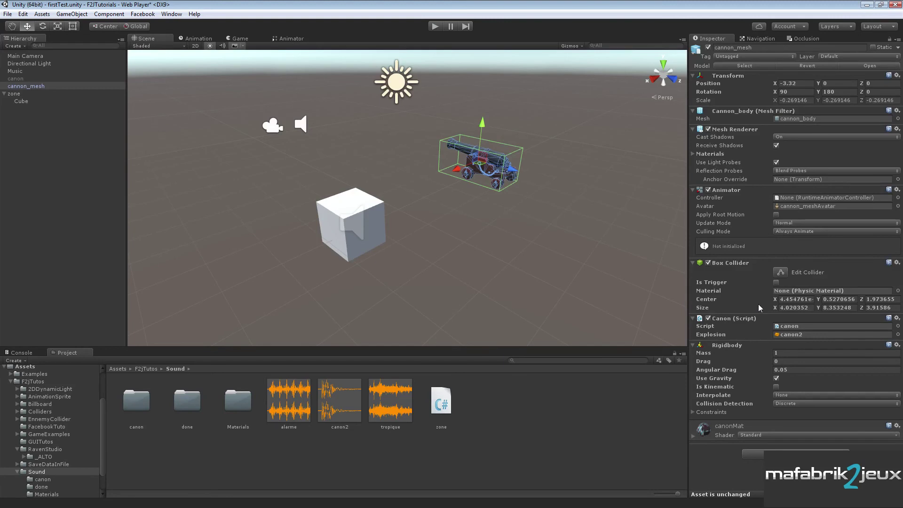
click(776, 378)
click(15, 94)
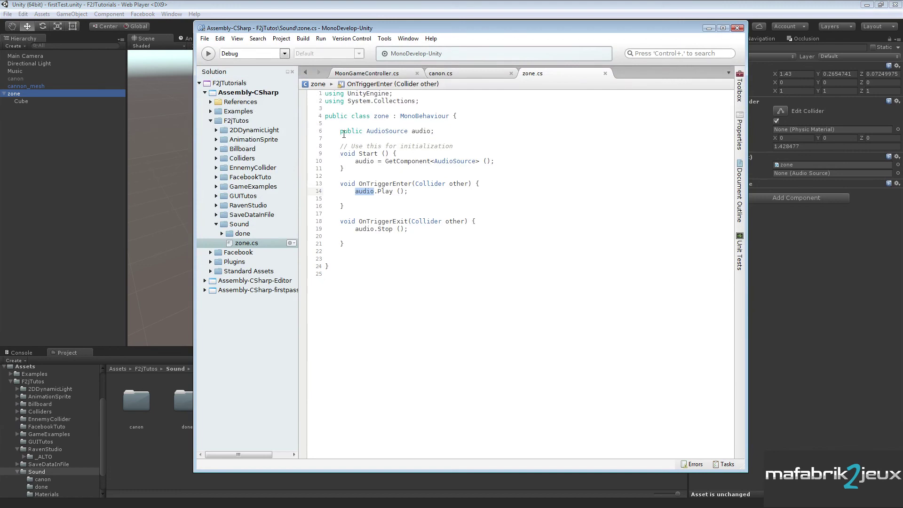
Step: Remove 'public' from the AudioSource audio field so it becomes private
drag(340, 132, 366, 130)
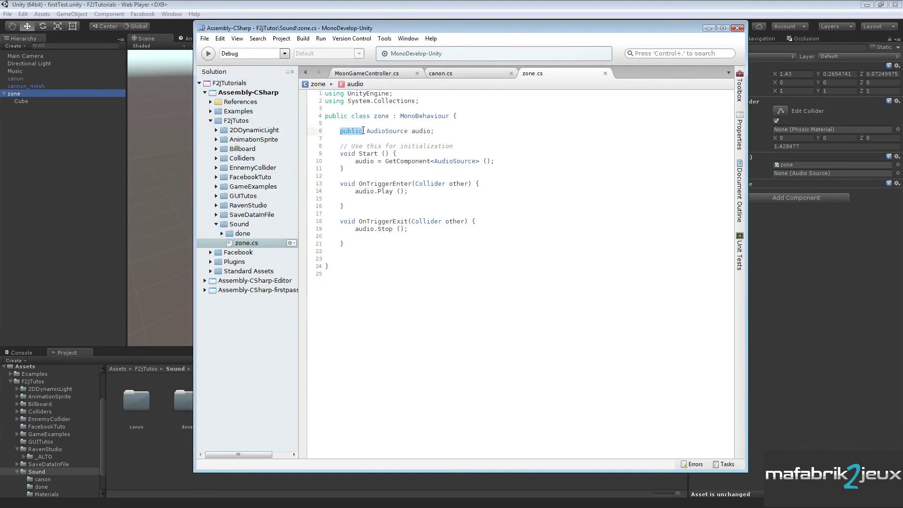
key(Delete)
click(501, 7)
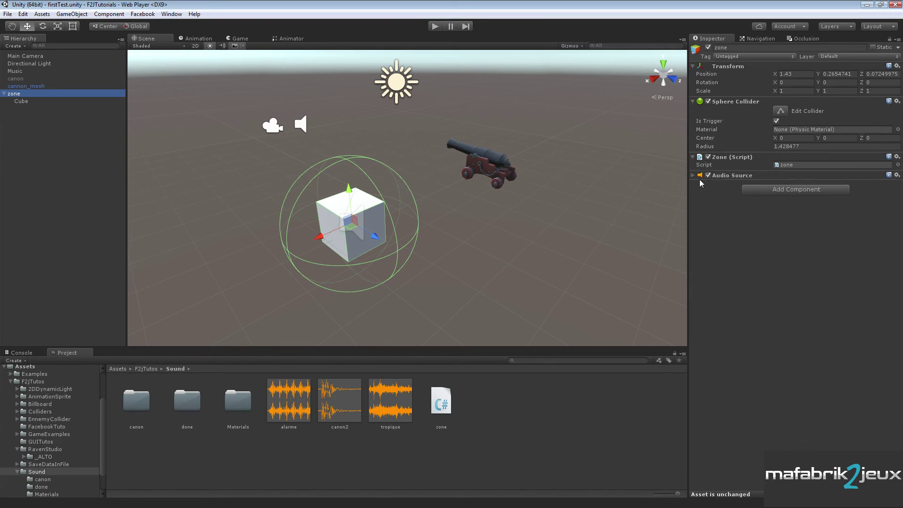
Step: Enter Play mode and drag cannon_mesh into the zone's trigger sphere and back out
click(693, 175)
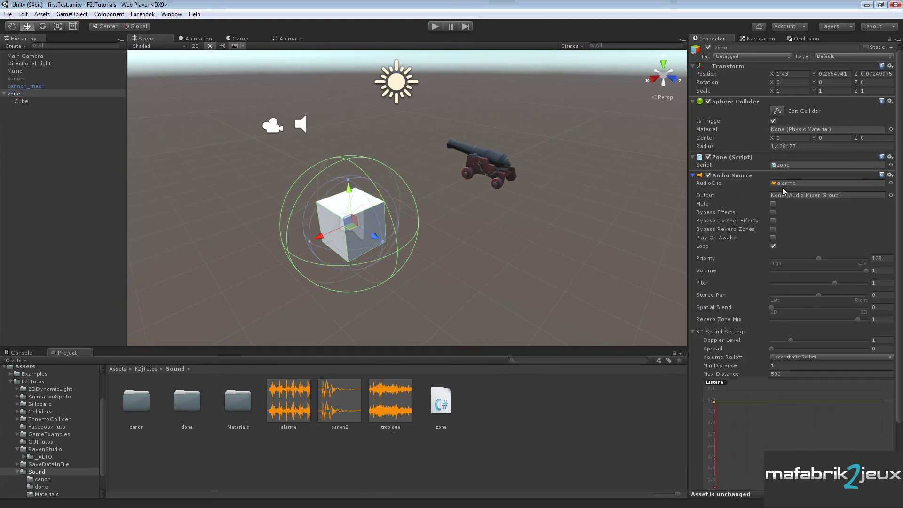
click(693, 175)
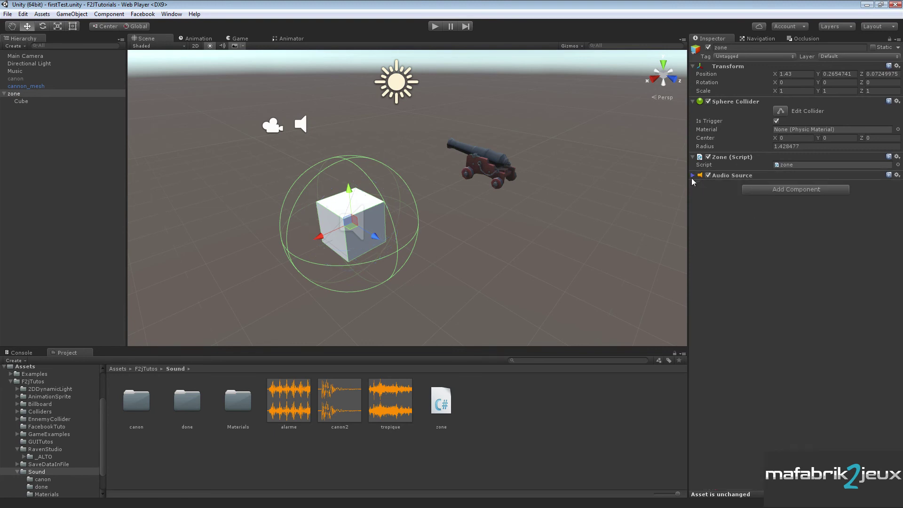
click(28, 88)
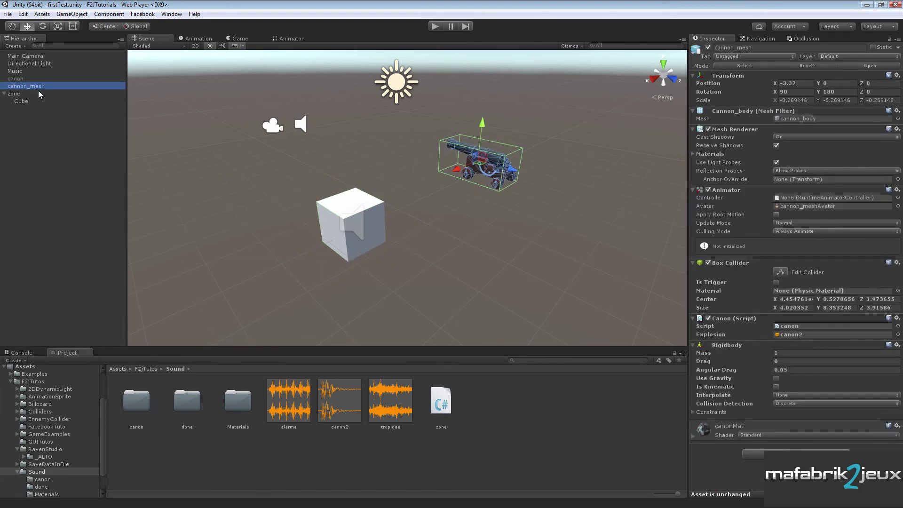
click(436, 26)
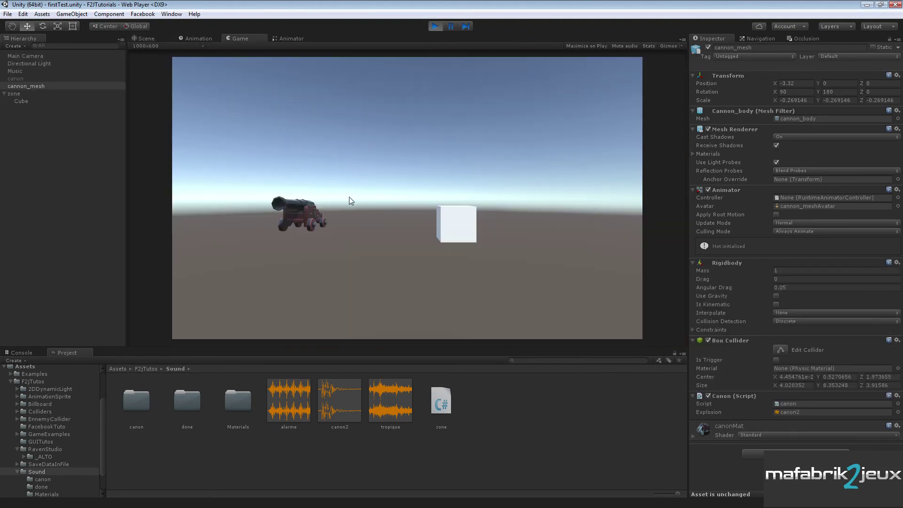
click(146, 38)
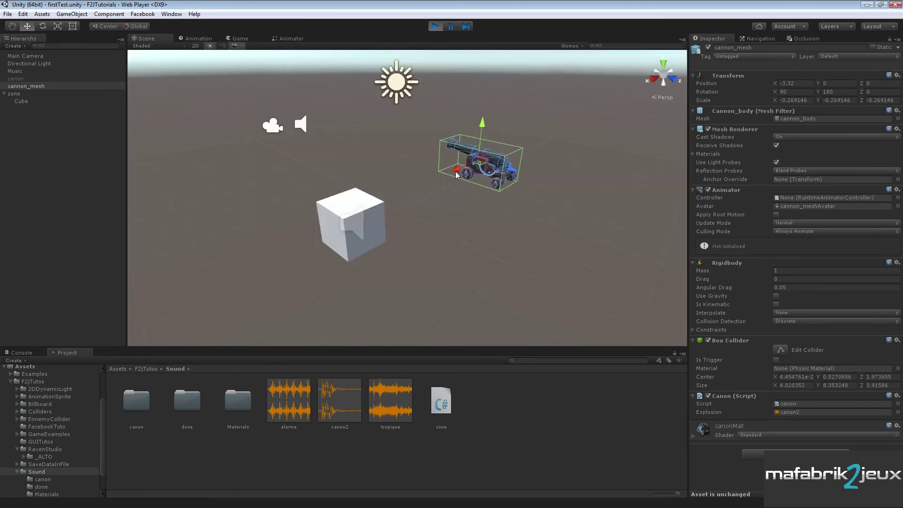
mouse_move(456, 172)
mouse_down()
mouse_move(392, 210)
mouse_move(544, 161)
mouse_move(414, 222)
mouse_up()
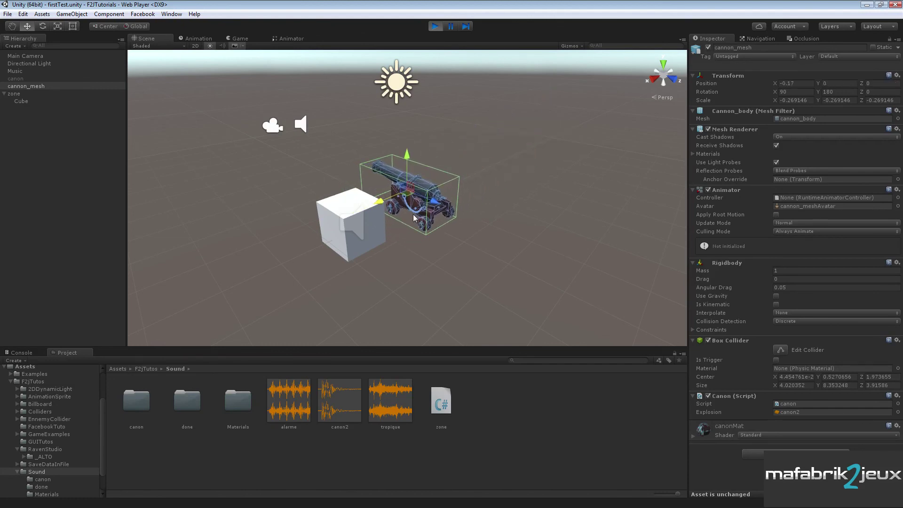
mouse_move(414, 222)
mouse_down()
mouse_move(402, 189)
mouse_move(460, 159)
mouse_up()
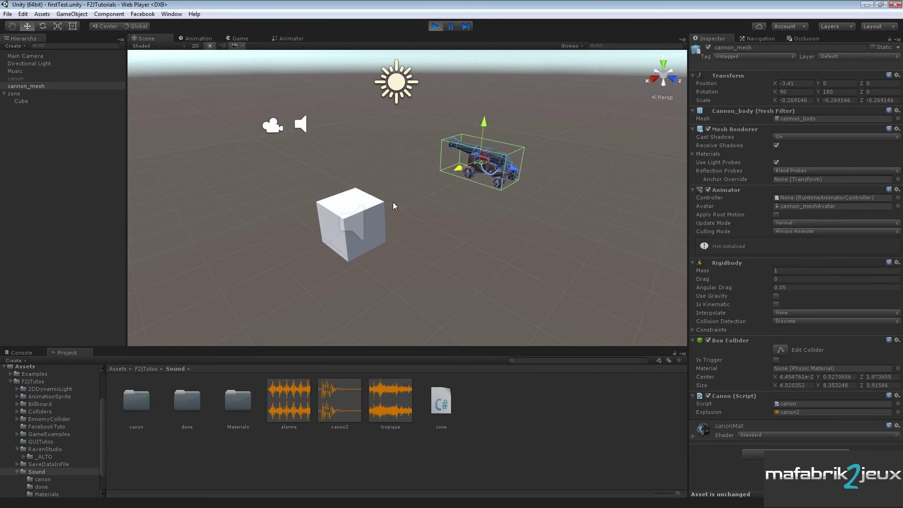
click(15, 93)
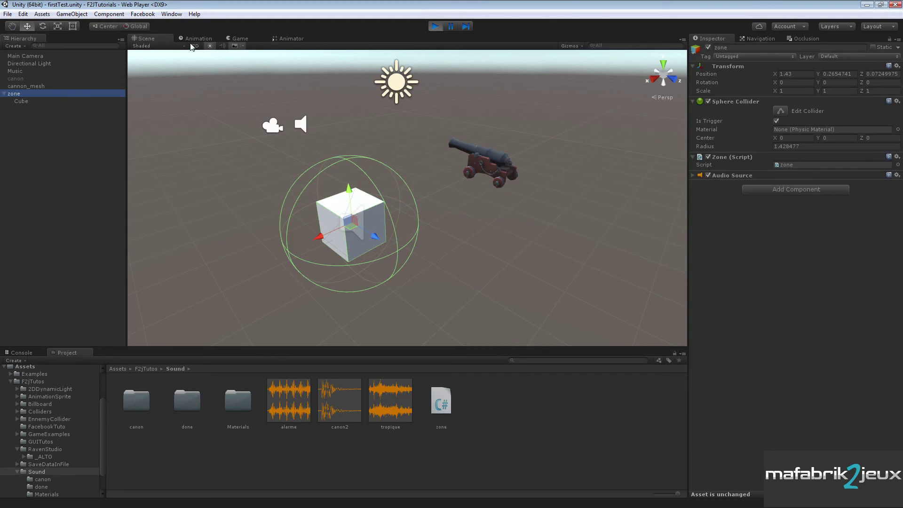
Step: Move the Main Camera back along Z, then slide cannon_mesh into the zone cube and out
click(39, 57)
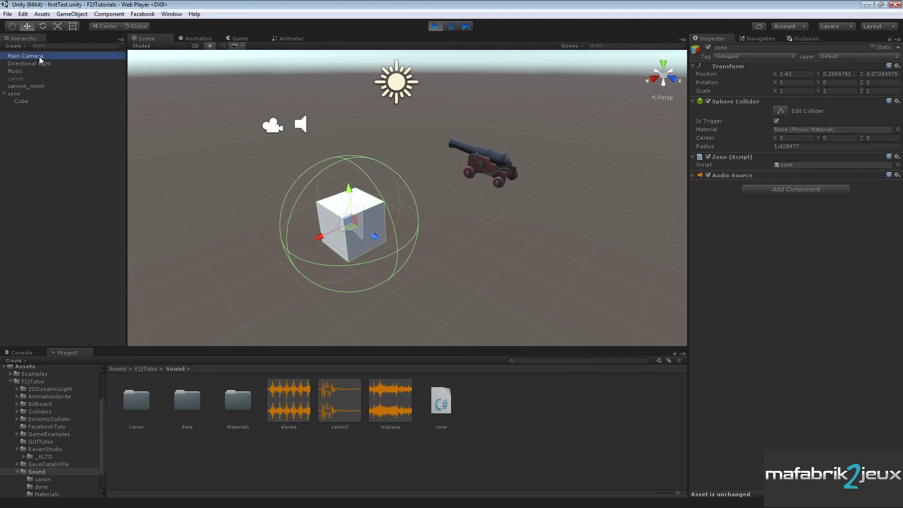
mouse_move(288, 131)
mouse_down()
mouse_move(130, 62)
mouse_move(37, 38)
mouse_up()
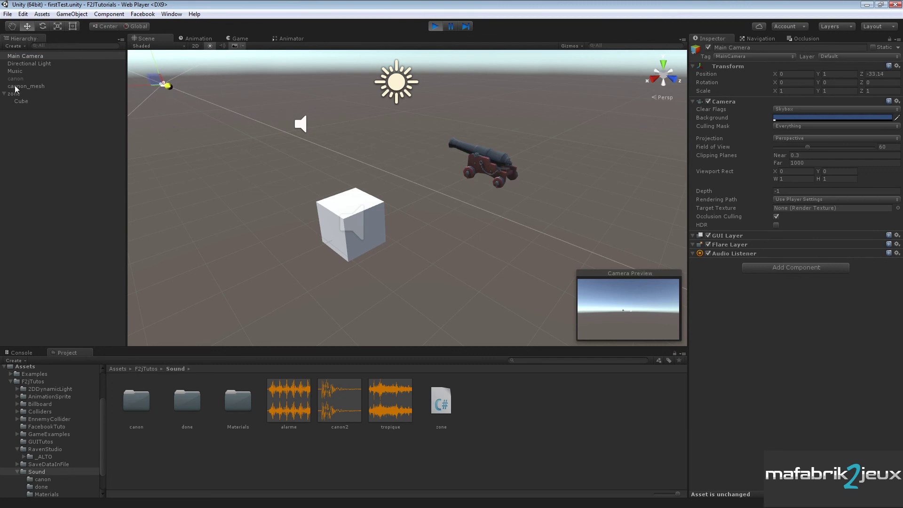
click(29, 86)
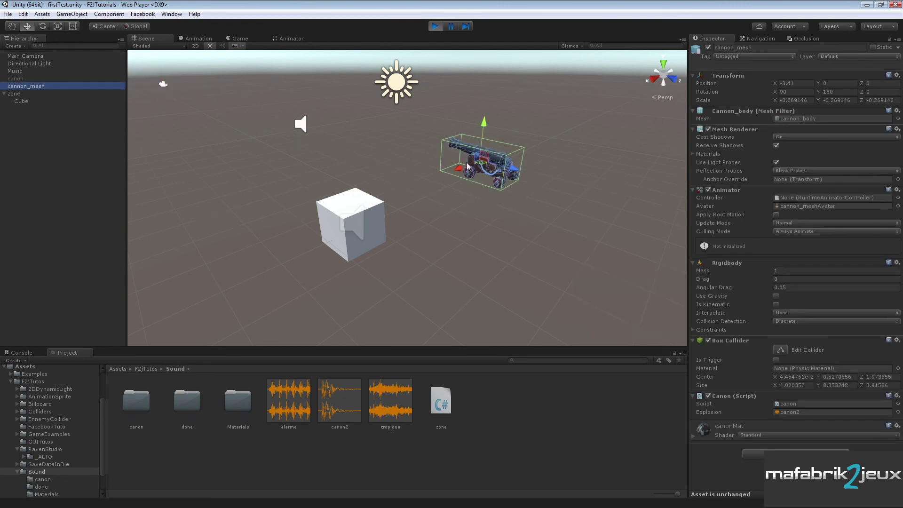
drag(460, 172, 436, 187)
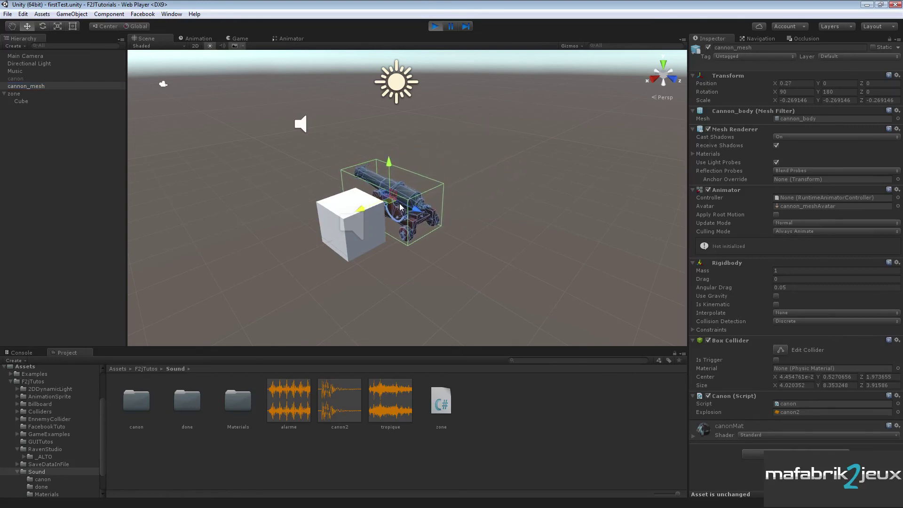
drag(504, 158, 398, 216)
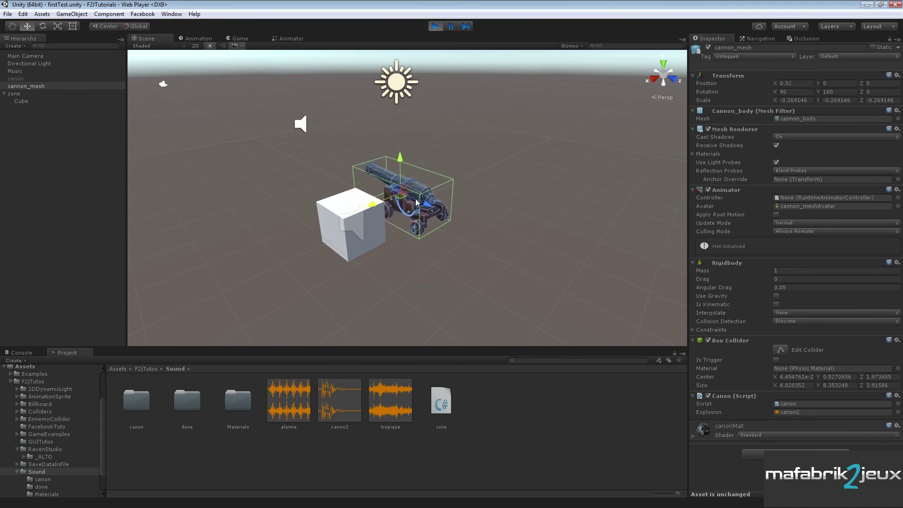
drag(504, 159, 499, 155)
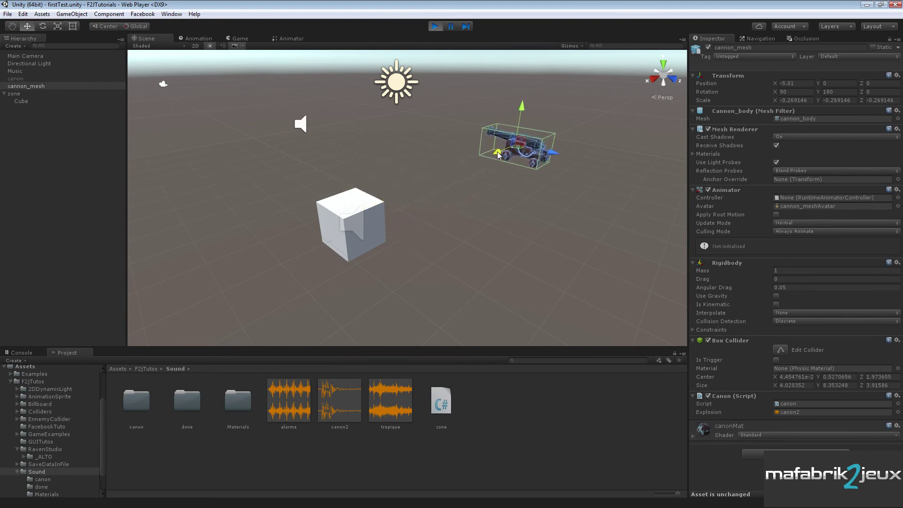
click(18, 94)
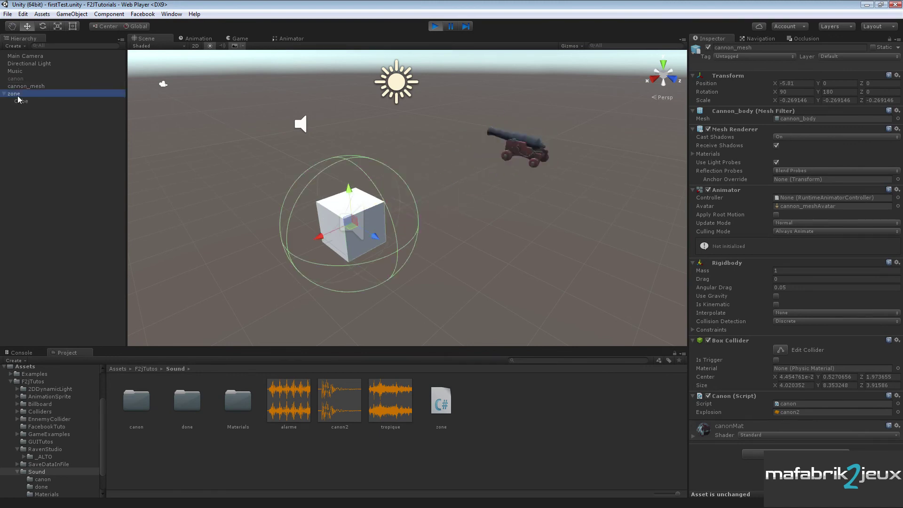
Step: Raise zone's Spatial Blend nearly to 3D, then move the cannon into the cube and back to X -4.65
click(693, 175)
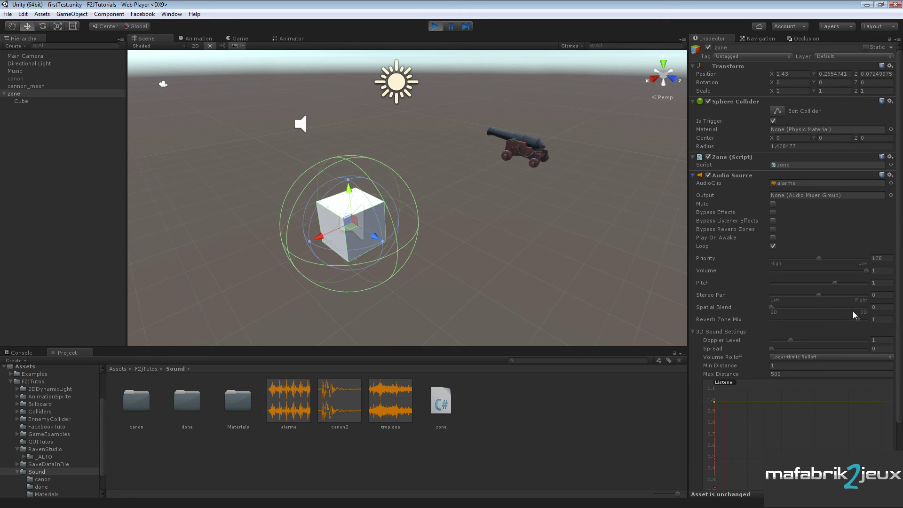
drag(774, 309, 868, 314)
click(19, 86)
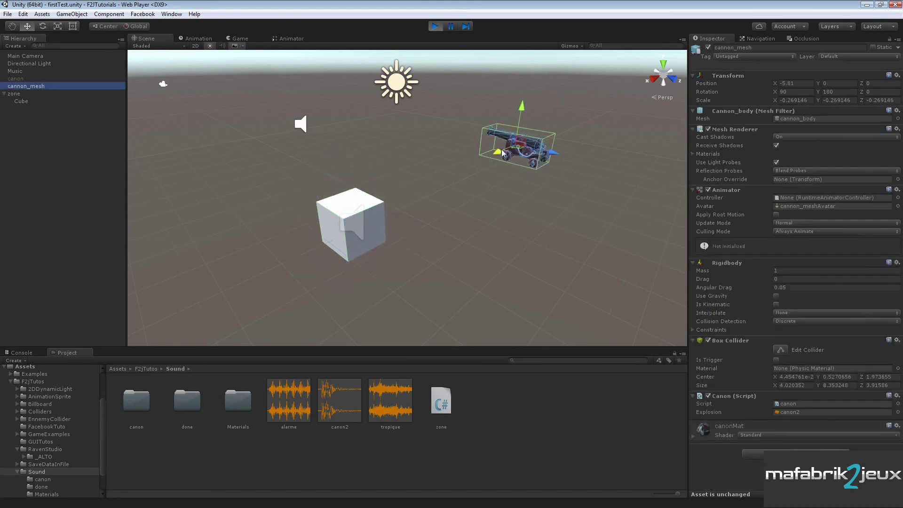
drag(502, 152, 426, 202)
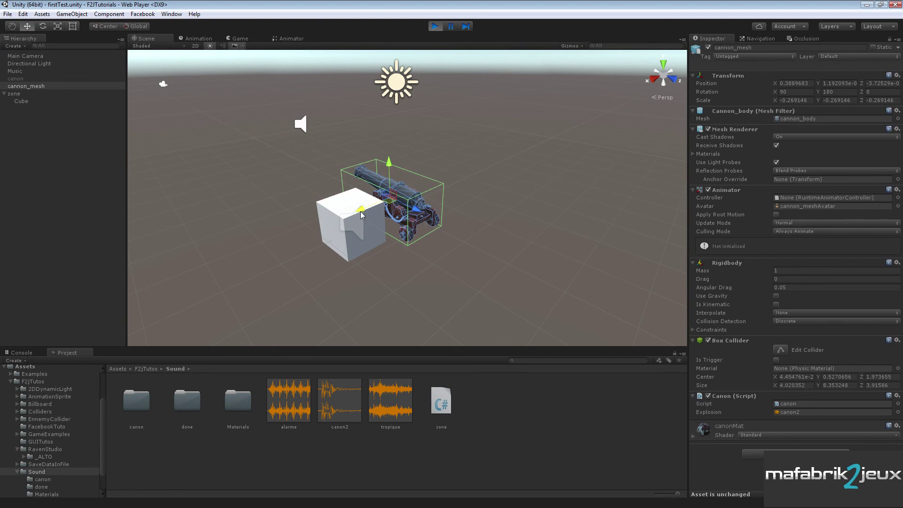
drag(360, 212, 505, 139)
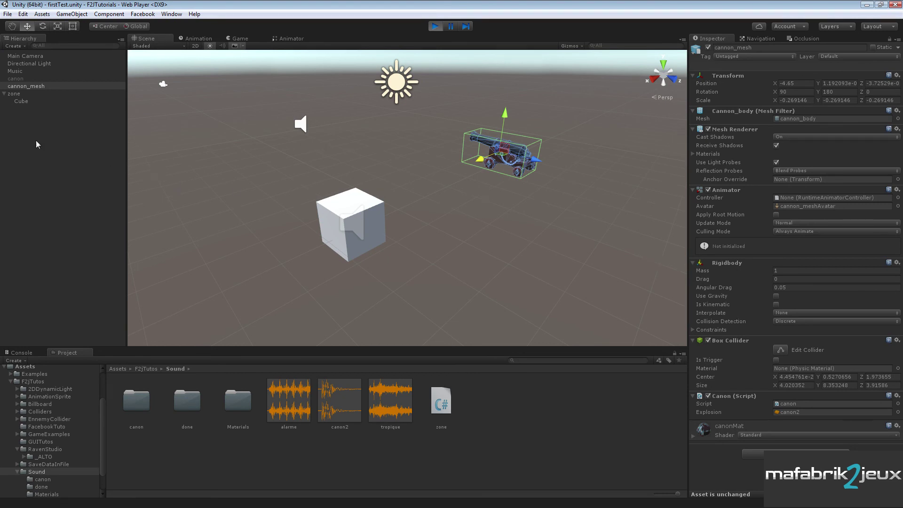
Step: Drop Spatial Blend to 2D, bring it back to 3D, then push the cannon into the cube at X 0.23
click(14, 94)
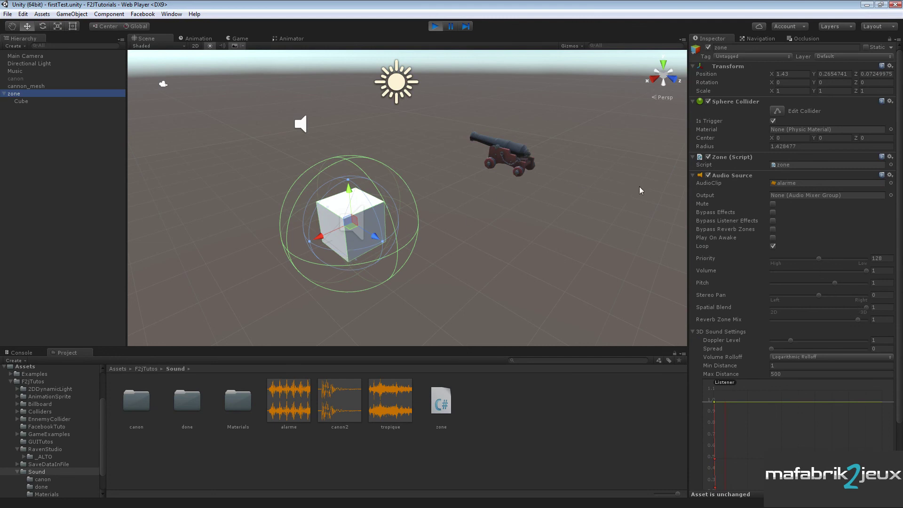
drag(867, 308, 766, 314)
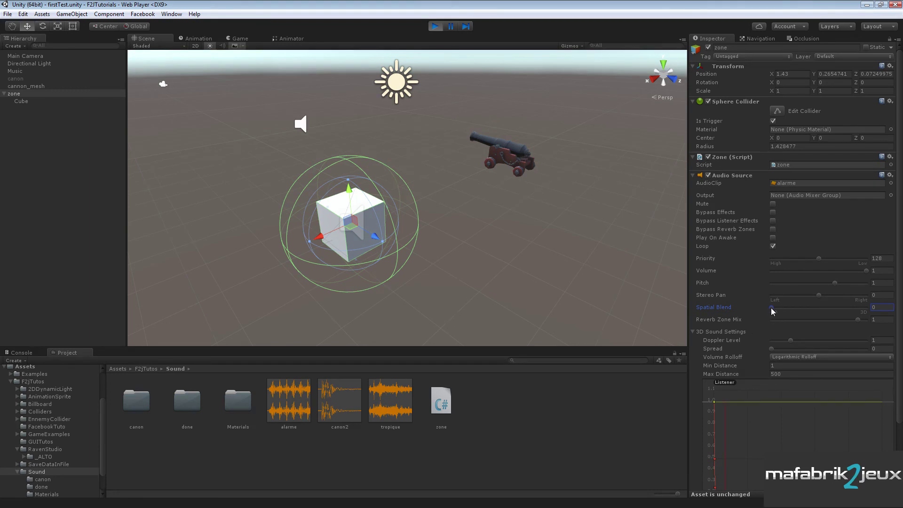
drag(771, 308, 870, 309)
click(24, 86)
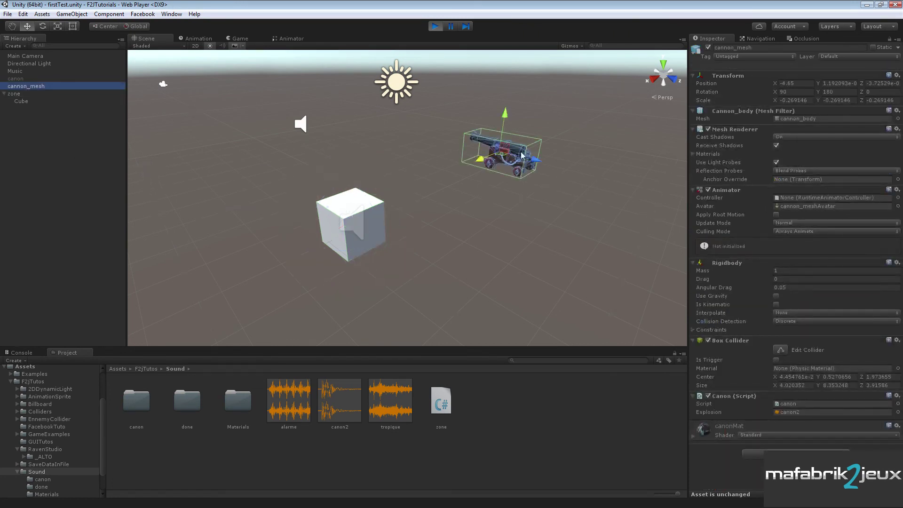
drag(450, 180, 423, 201)
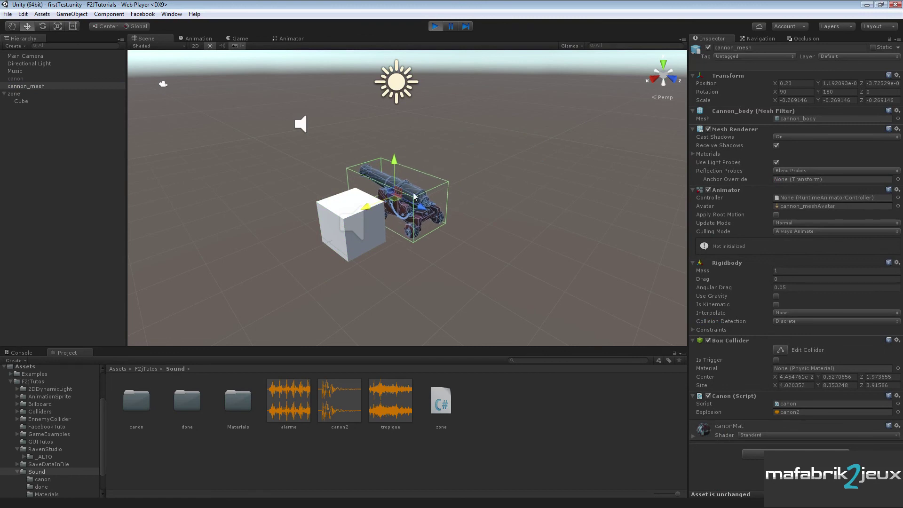
Step: Move the Main Camera toward the scene and back to test the alarm's falloff
click(27, 57)
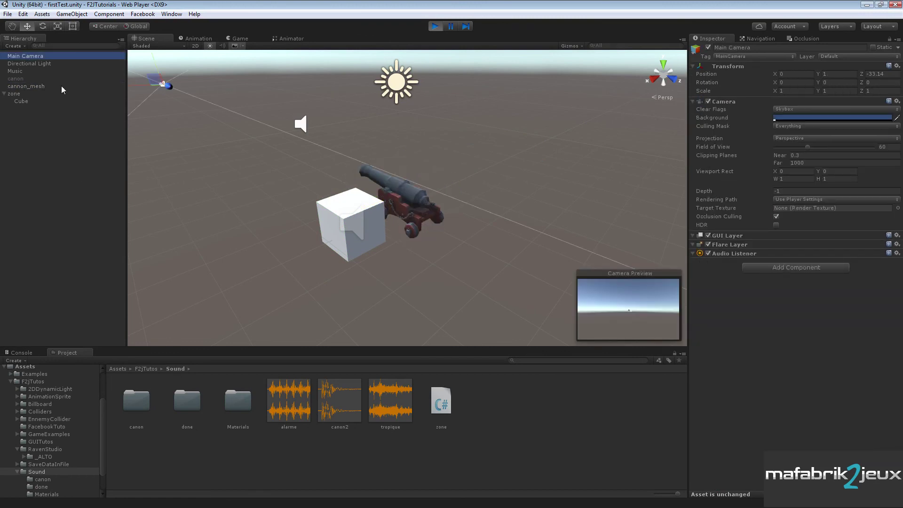
drag(168, 89, 206, 139)
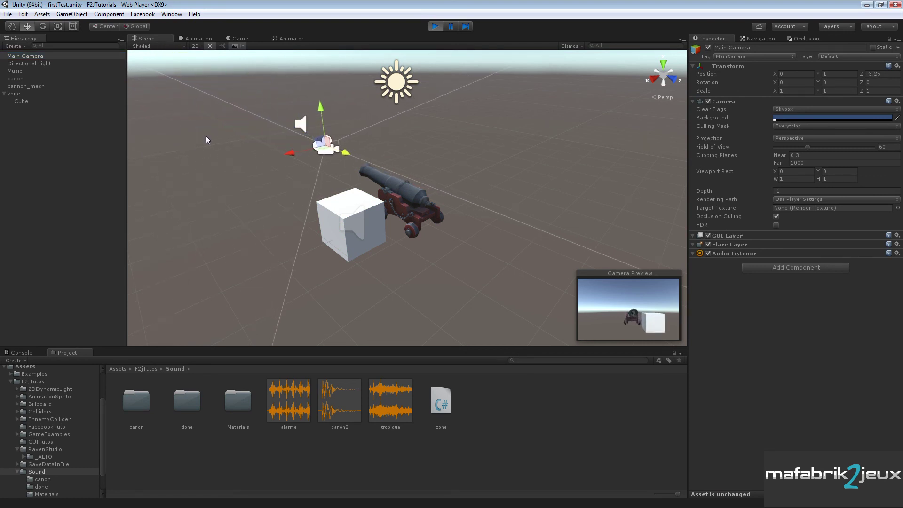
drag(206, 139, 188, 121)
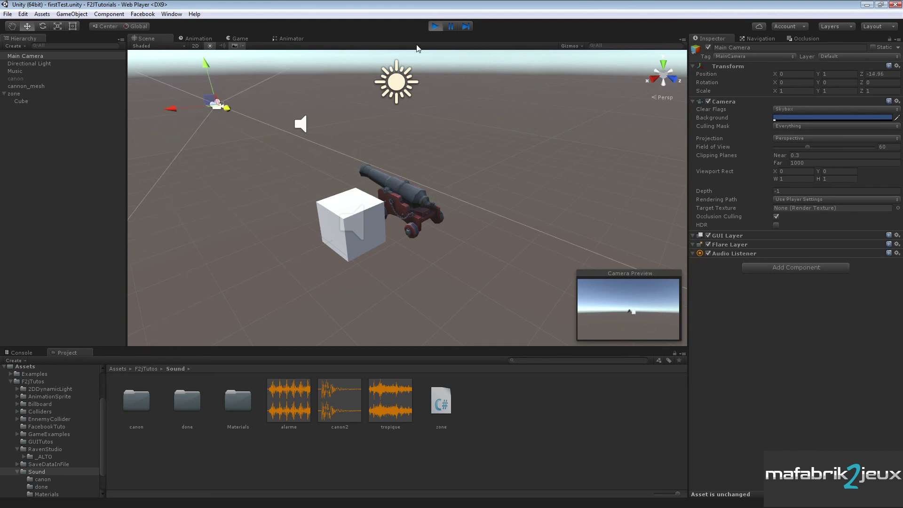
Step: Outside Play mode, set the zone alarm's Spatial Blend to 1 (fully 3D), then replay in Scene view
click(435, 26)
click(14, 94)
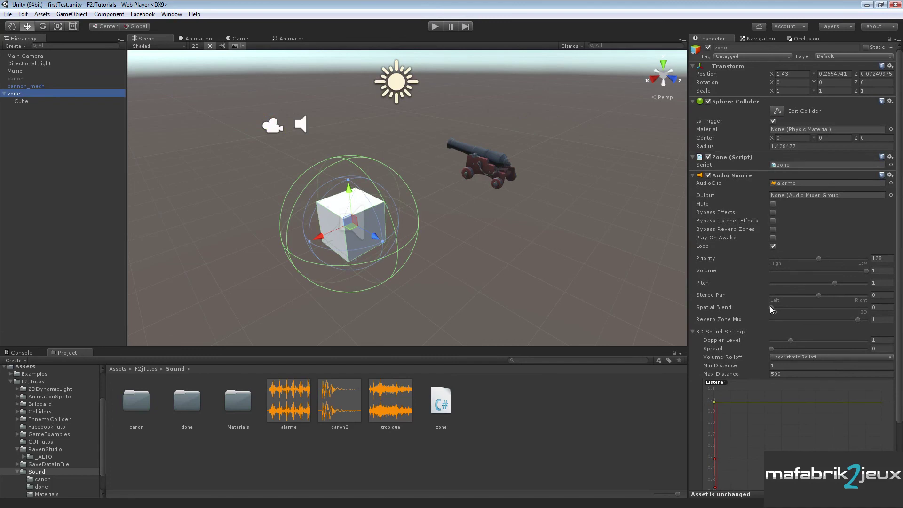
drag(770, 307, 869, 310)
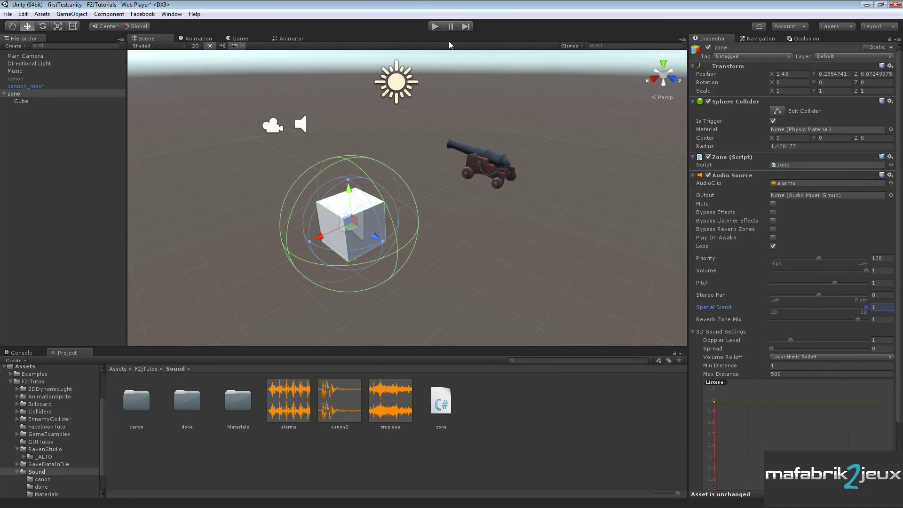
click(433, 26)
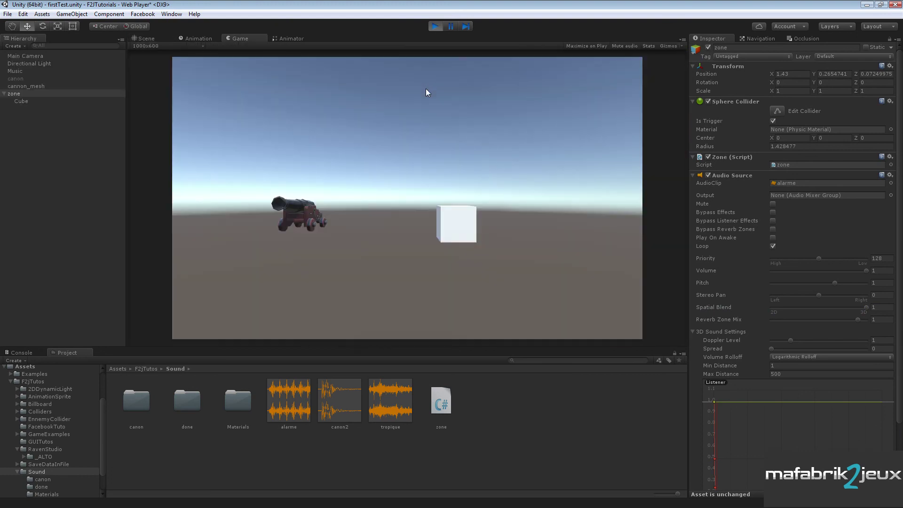
click(144, 40)
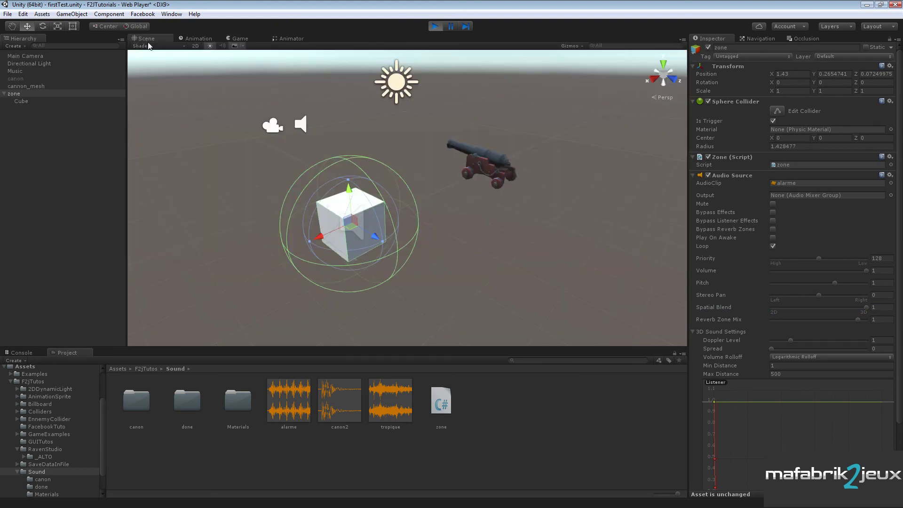
Step: Drag cannon_mesh into the zone cube in Play mode, then stop and expand its Rigidbody Constraints
click(32, 86)
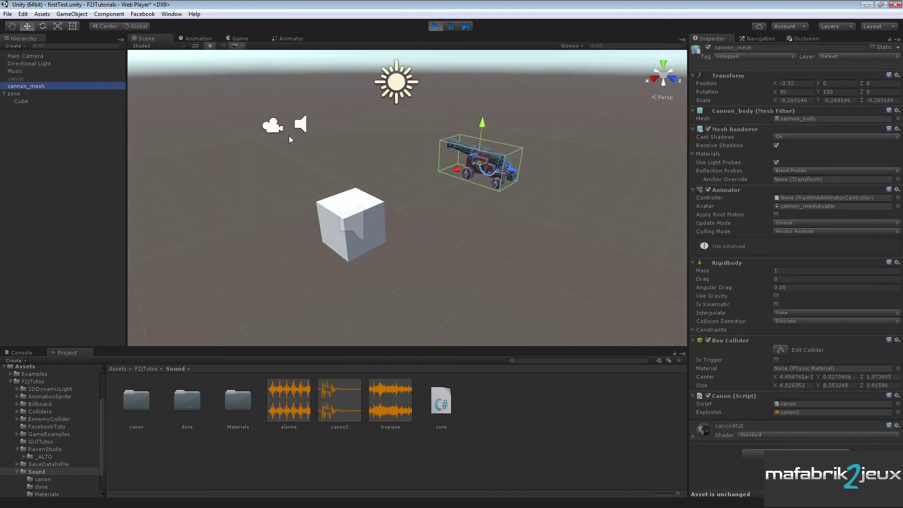
mouse_move(456, 171)
mouse_down()
mouse_move(422, 194)
mouse_move(473, 168)
mouse_move(461, 167)
mouse_move(434, 27)
mouse_up()
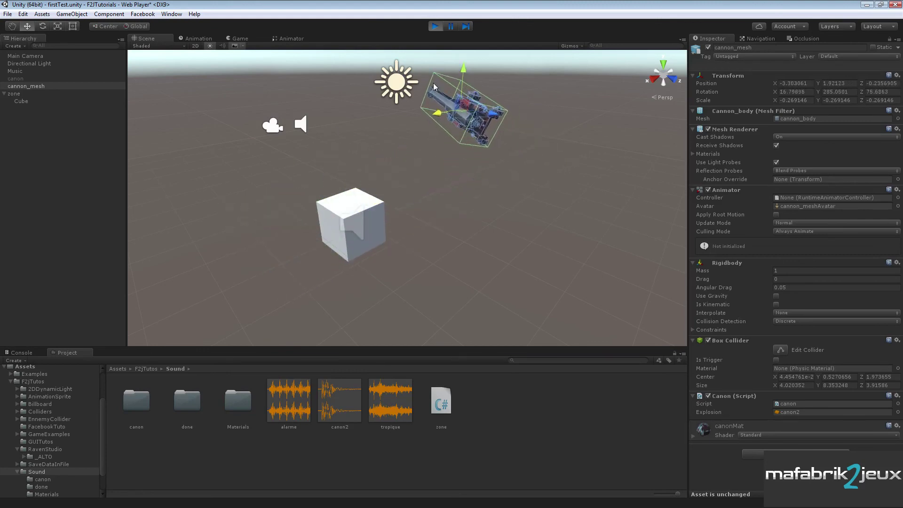
click(433, 27)
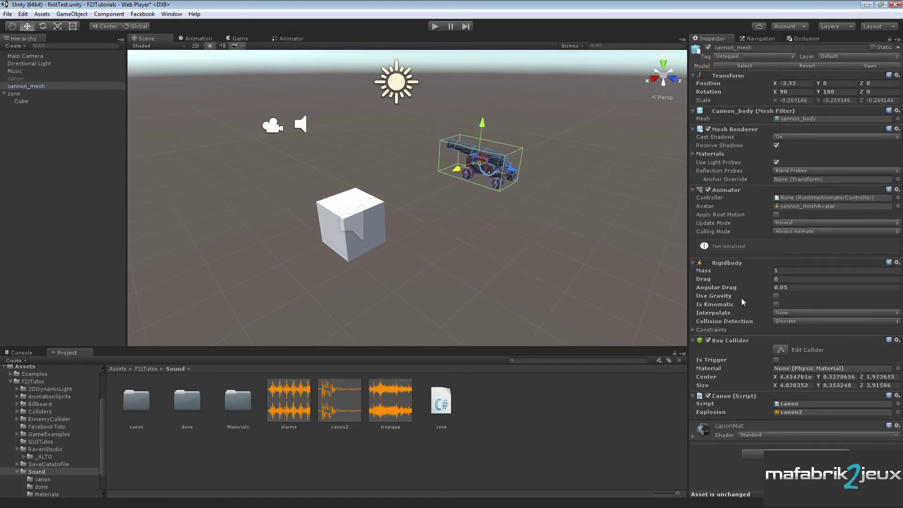
click(693, 330)
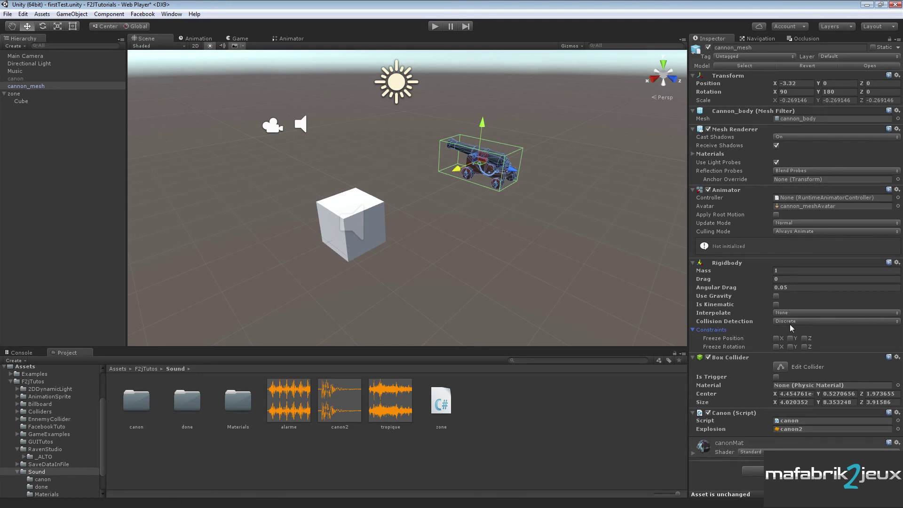
Step: Freeze the cannon Rigidbody's X and Z rotation, then during play drag it beside the cube and away
click(777, 347)
click(435, 27)
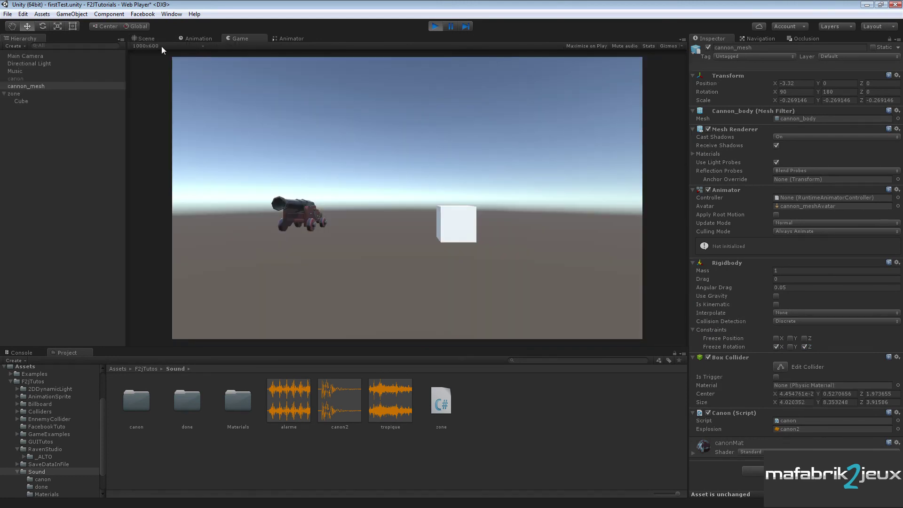
click(151, 41)
mouse_move(464, 174)
mouse_down()
mouse_move(368, 242)
mouse_move(469, 212)
mouse_up()
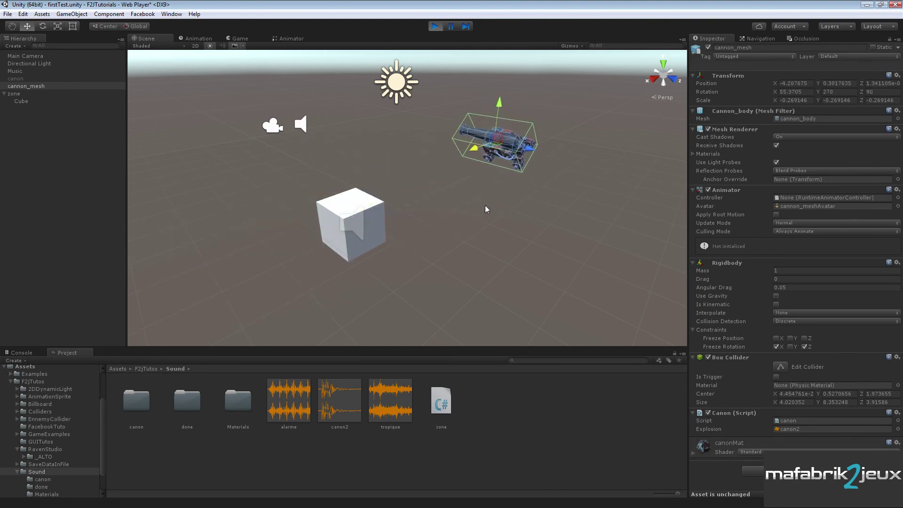
drag(470, 213, 428, 38)
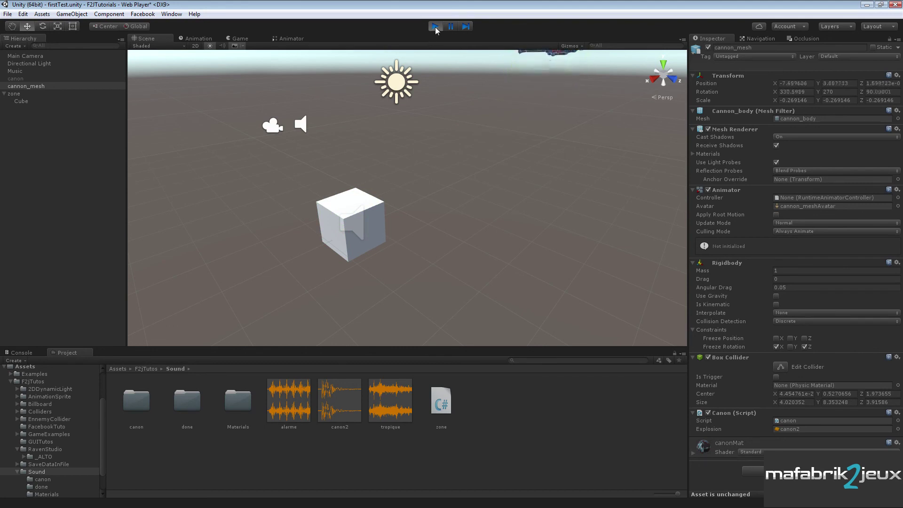
Step: Exit Play mode so cannon_mesh returns to its starting spot beside the cube
click(436, 26)
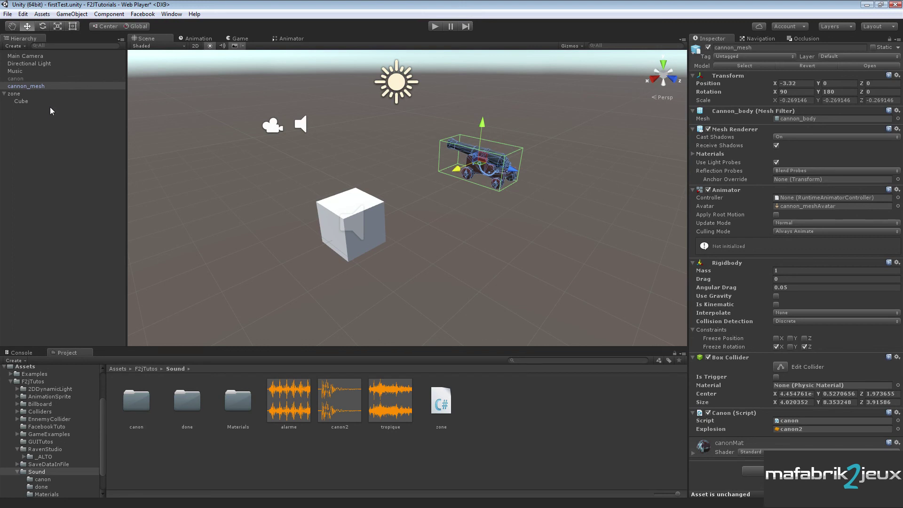
Step: Restart Play mode and click the cannon in the Game view to fire its shot sound
click(436, 28)
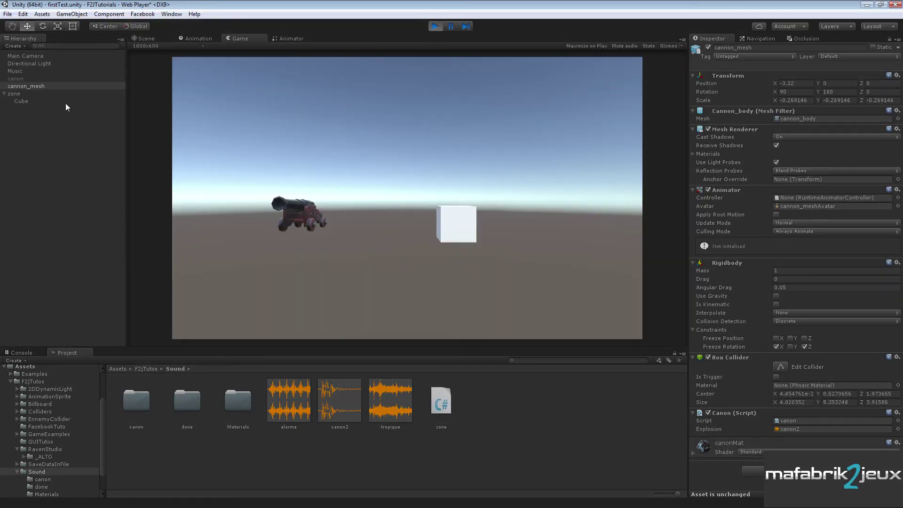
click(296, 218)
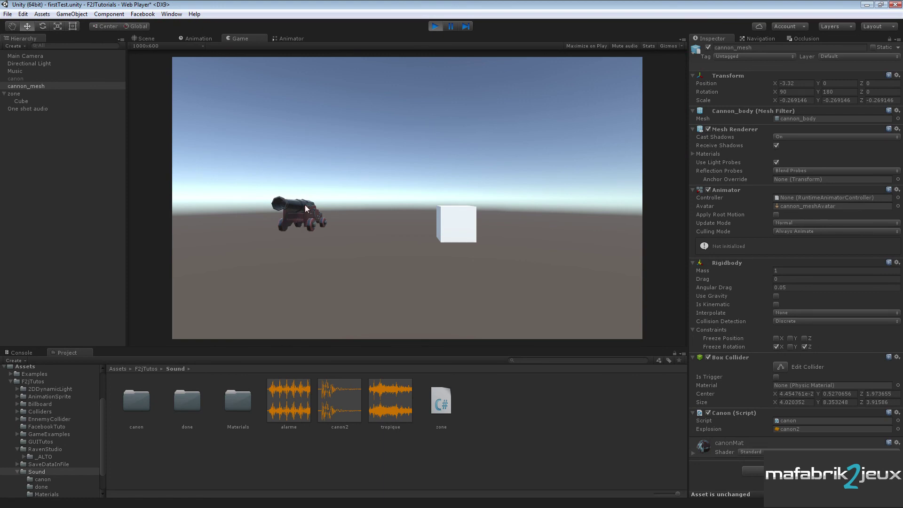